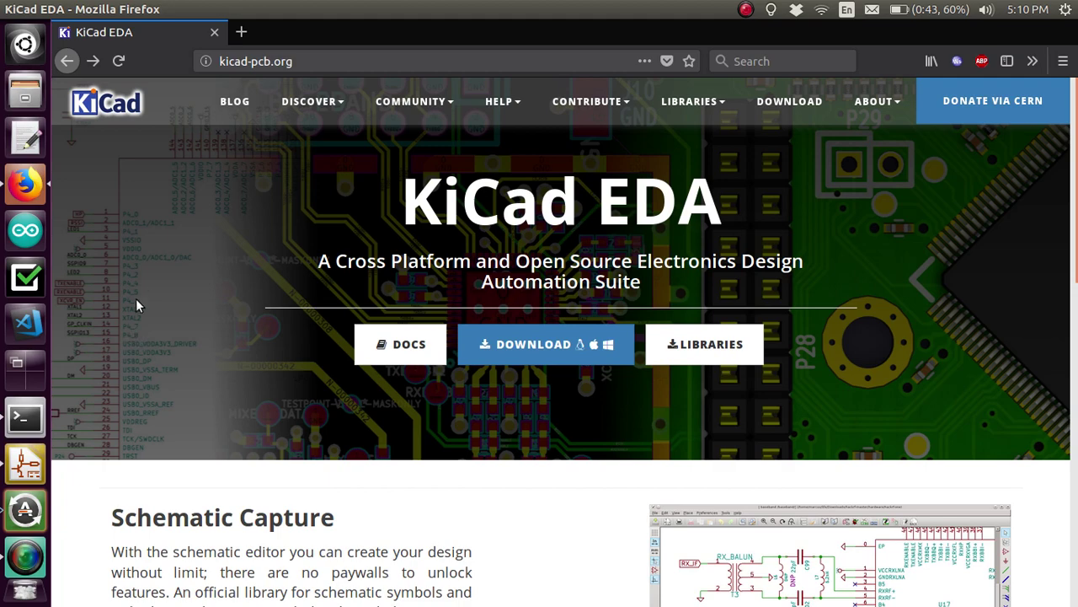
Examine the Schematic Capture, PCB Layout and 3D Viewer sections of the KiCad home page.
{"action": "scroll", "coordinate": [249, 314], "scroll_direction": "down", "scroll_amount": 5}
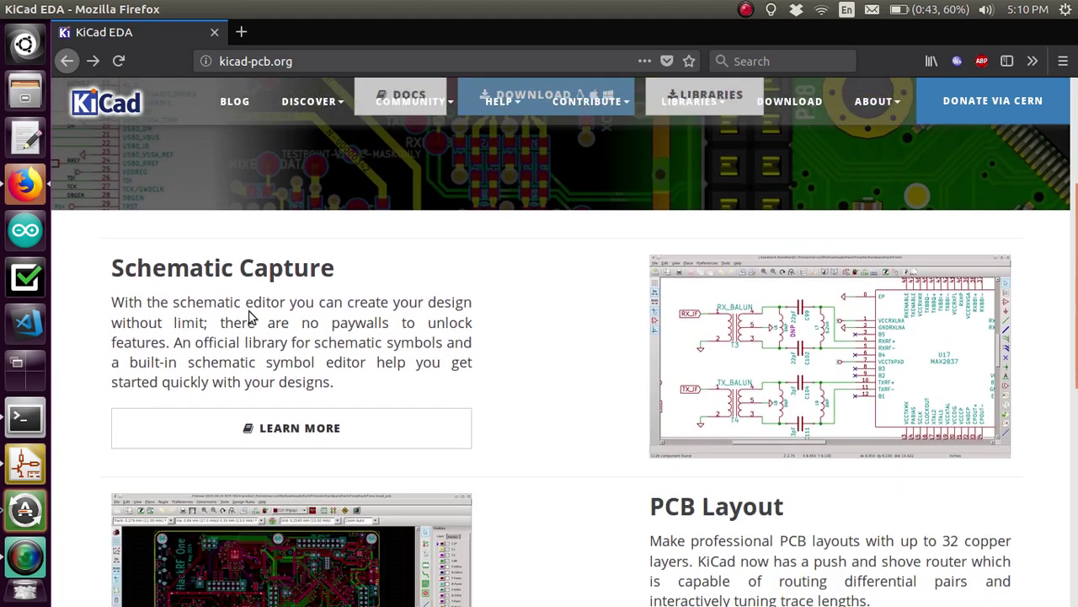
{"action": "scroll", "coordinate": [248, 314], "scroll_direction": "down", "scroll_amount": 4}
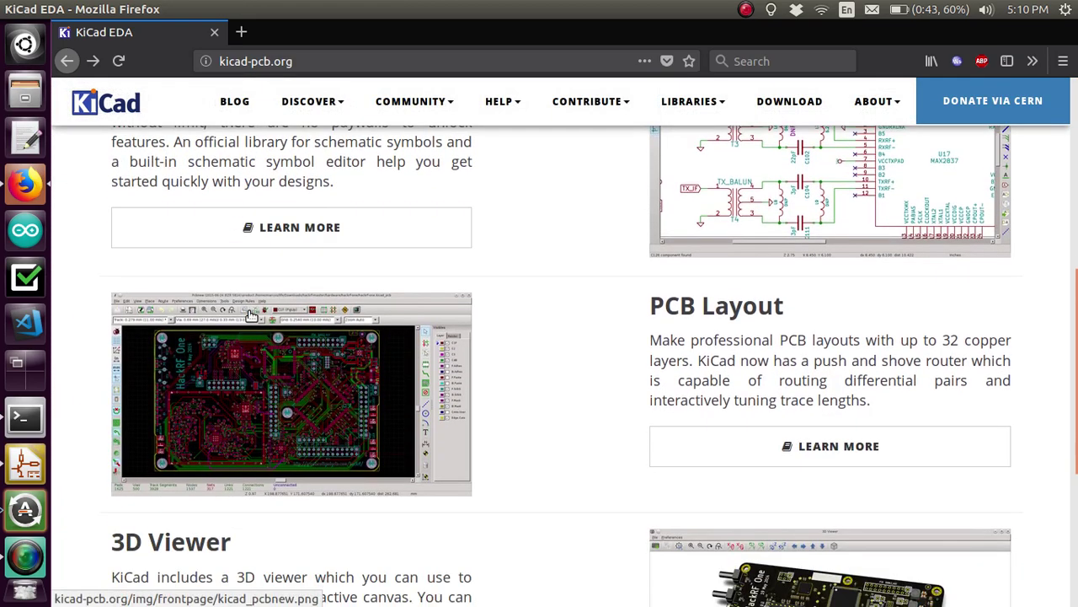
{"action": "scroll", "coordinate": [249, 313], "scroll_direction": "up", "scroll_amount": 2}
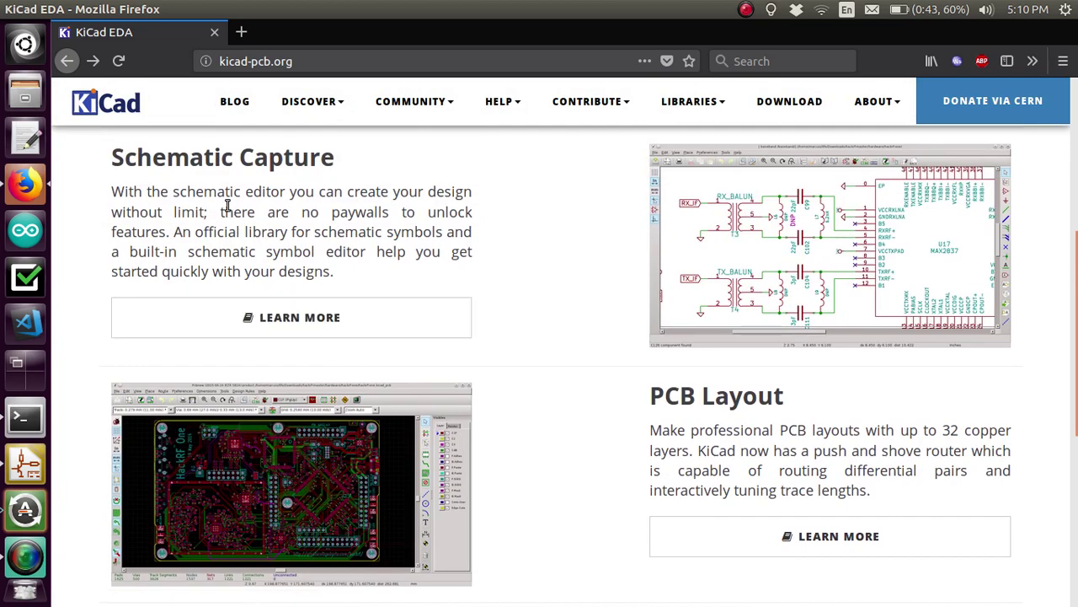
{"action": "scroll", "coordinate": [394, 340], "scroll_direction": "down", "scroll_amount": 4}
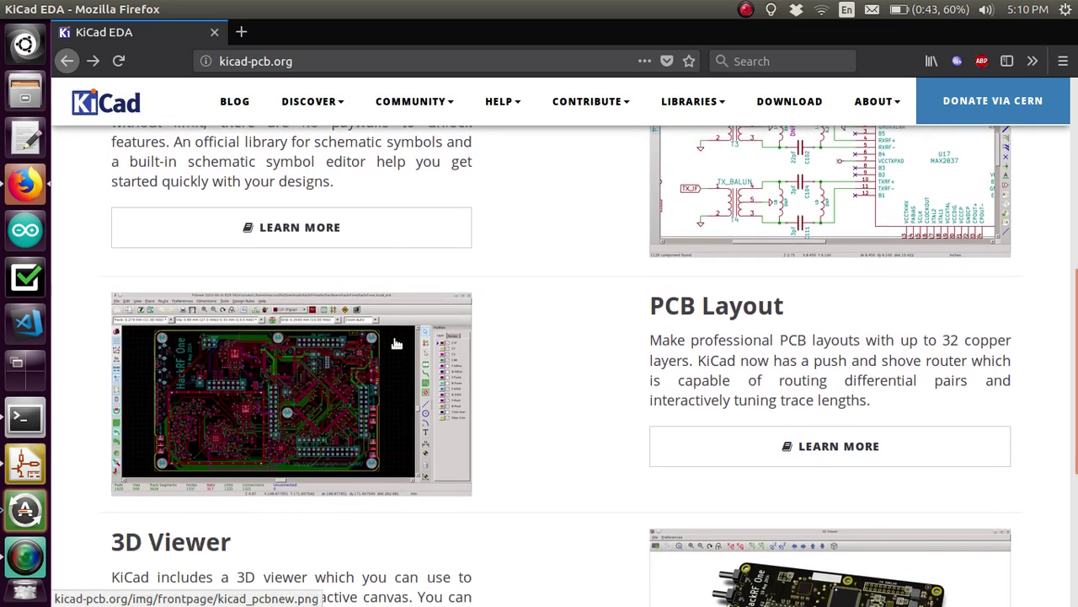
{"action": "scroll", "coordinate": [396, 344], "scroll_direction": "down", "scroll_amount": 4}
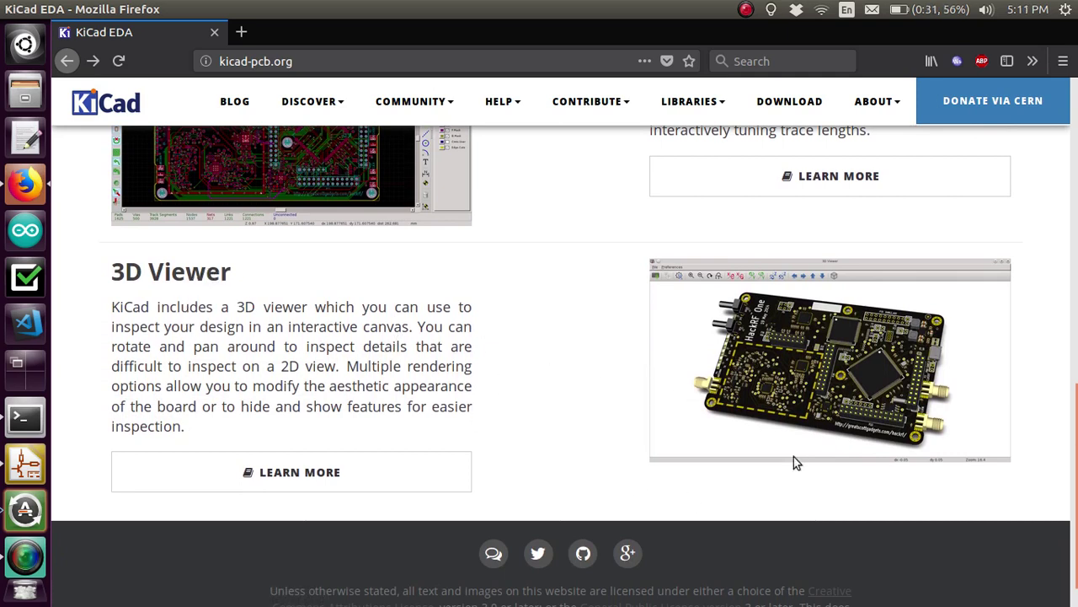
View the 3D Viewer screenshot at full size and return to the start of the KiCad home page.
{"action": "left_click", "coordinate": [874, 371]}
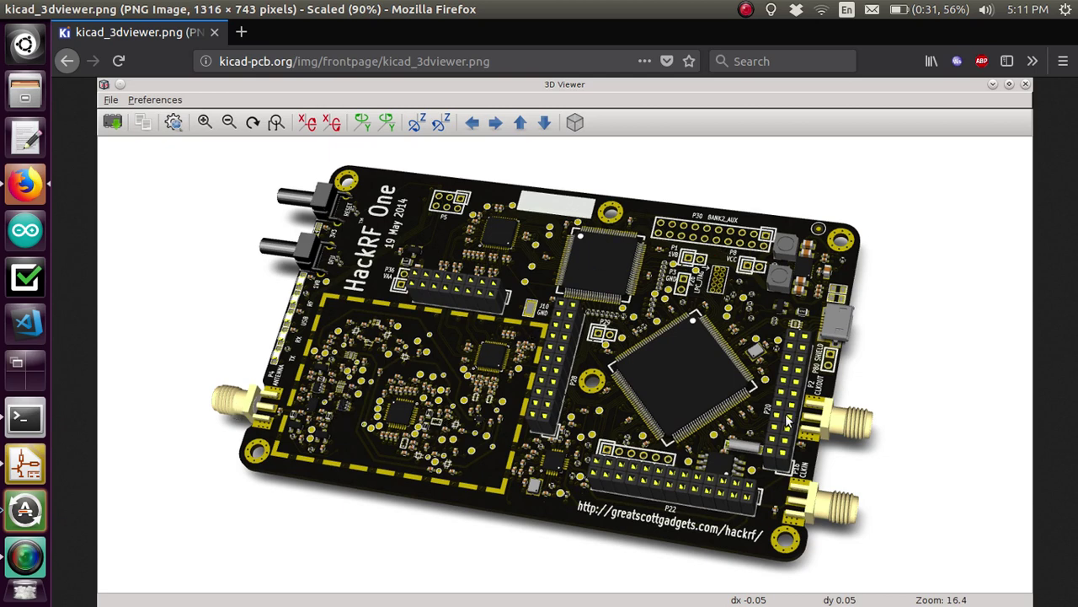
{"action": "left_click", "coordinate": [68, 62]}
{"action": "scroll", "coordinate": [385, 380], "scroll_direction": "up", "scroll_amount": 15}
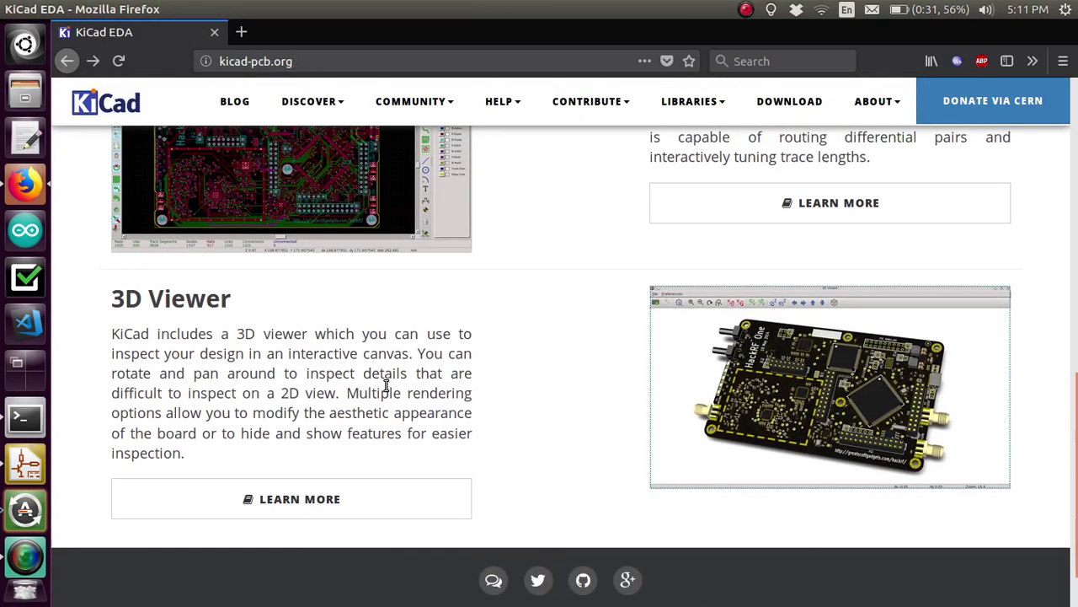
{"action": "scroll", "coordinate": [385, 390], "scroll_direction": "down", "scroll_amount": 3}
{"action": "scroll", "coordinate": [385, 390], "scroll_direction": "up", "scroll_amount": 3}
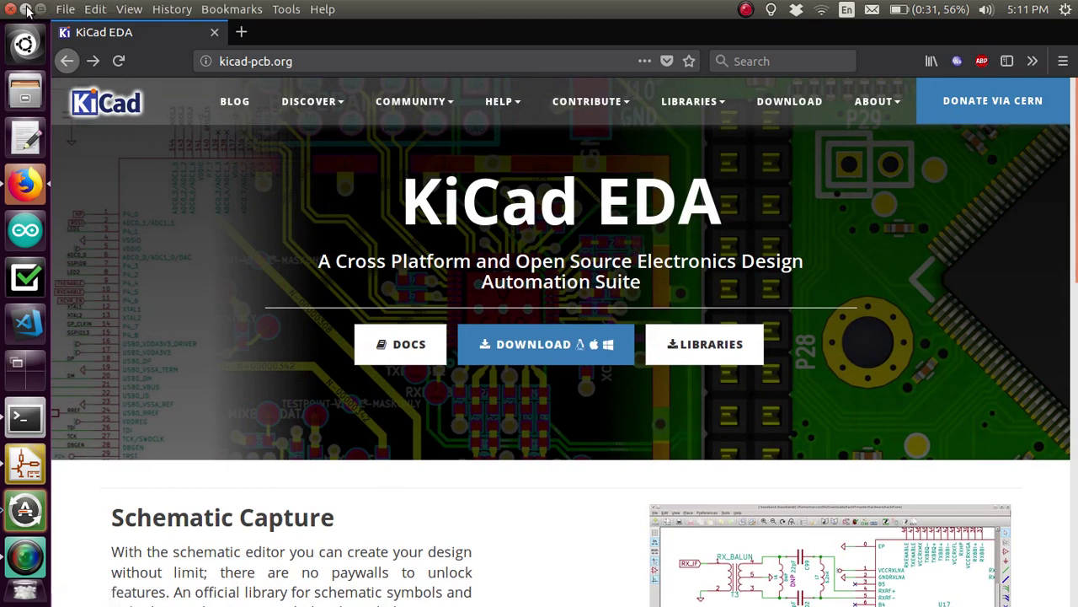
Switch to the KiCad project manager and view its list of current hotkeys.
{"action": "left_click", "coordinate": [26, 9]}
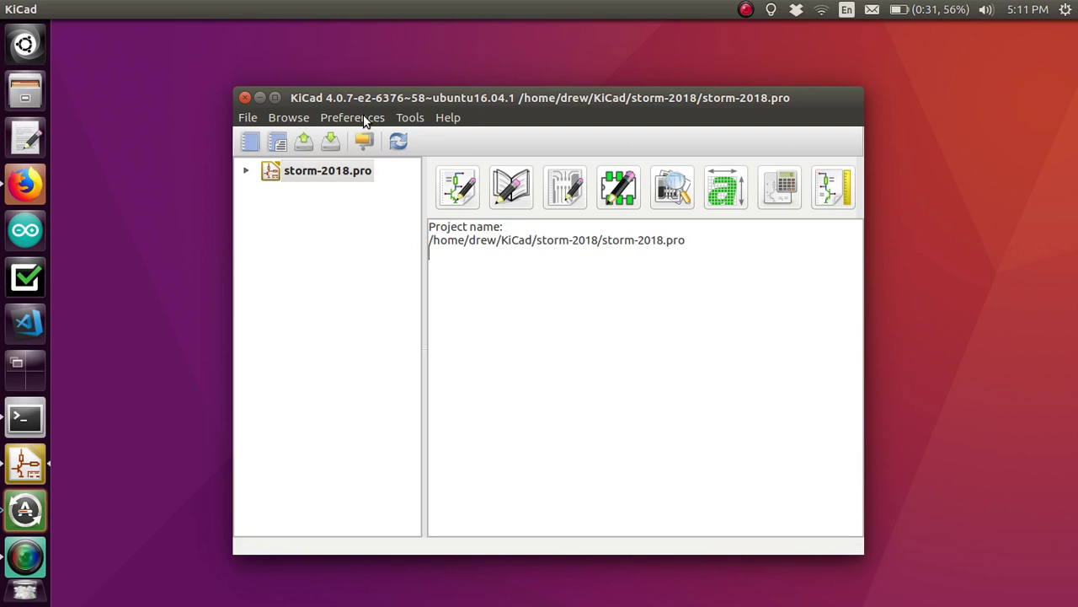
{"action": "left_click", "coordinate": [408, 118]}
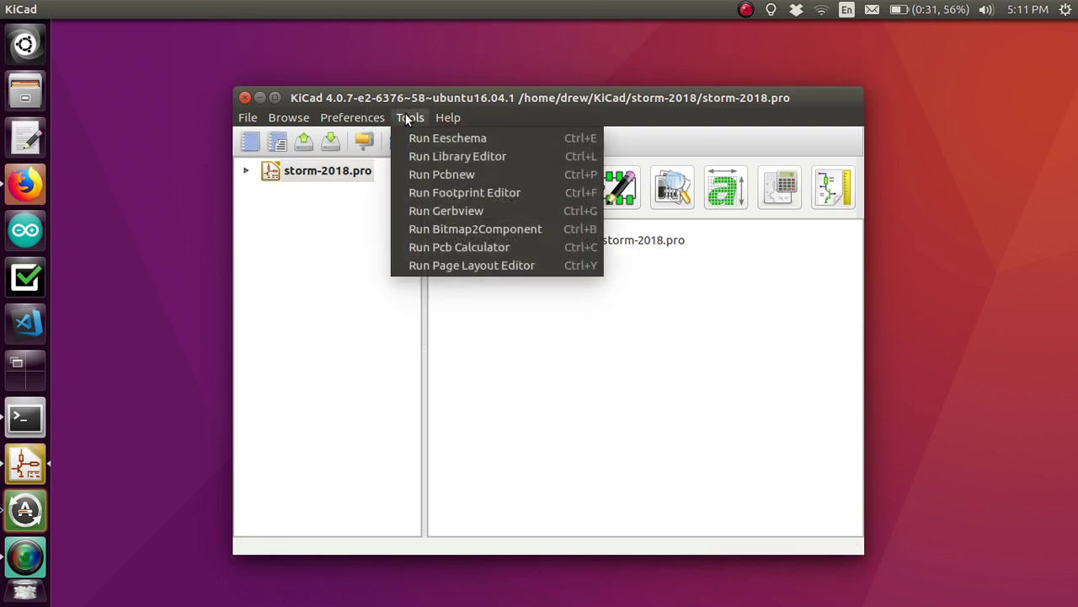
{"action": "mouse_move", "coordinate": [347, 123]}
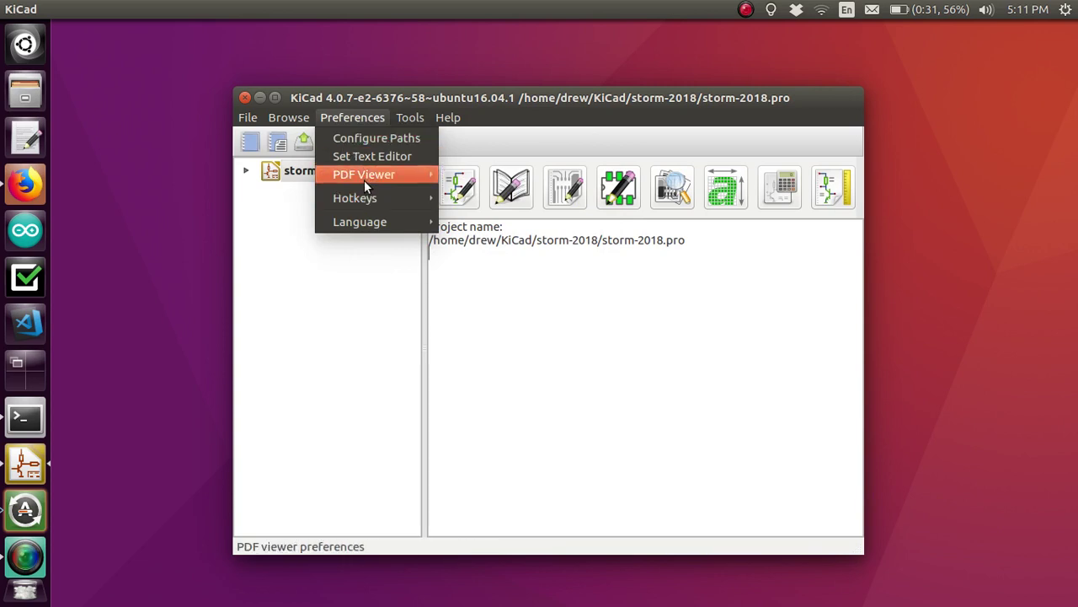
{"action": "mouse_move", "coordinate": [364, 199]}
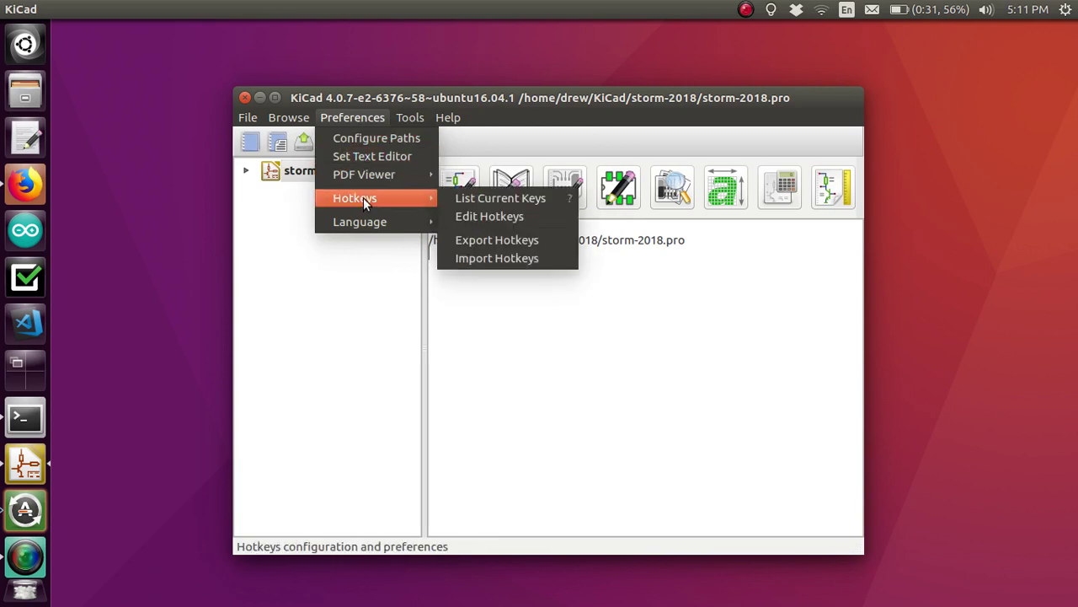
{"action": "left_click", "coordinate": [480, 199]}
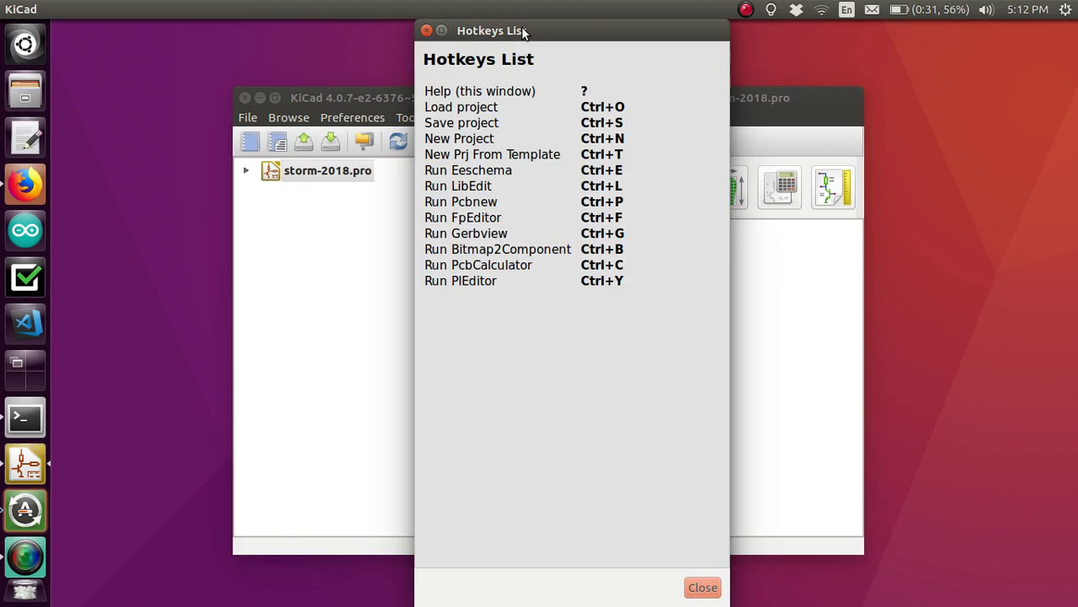
{"action": "left_click_drag", "start_coordinate": [524, 30], "coordinate": [856, 31]}
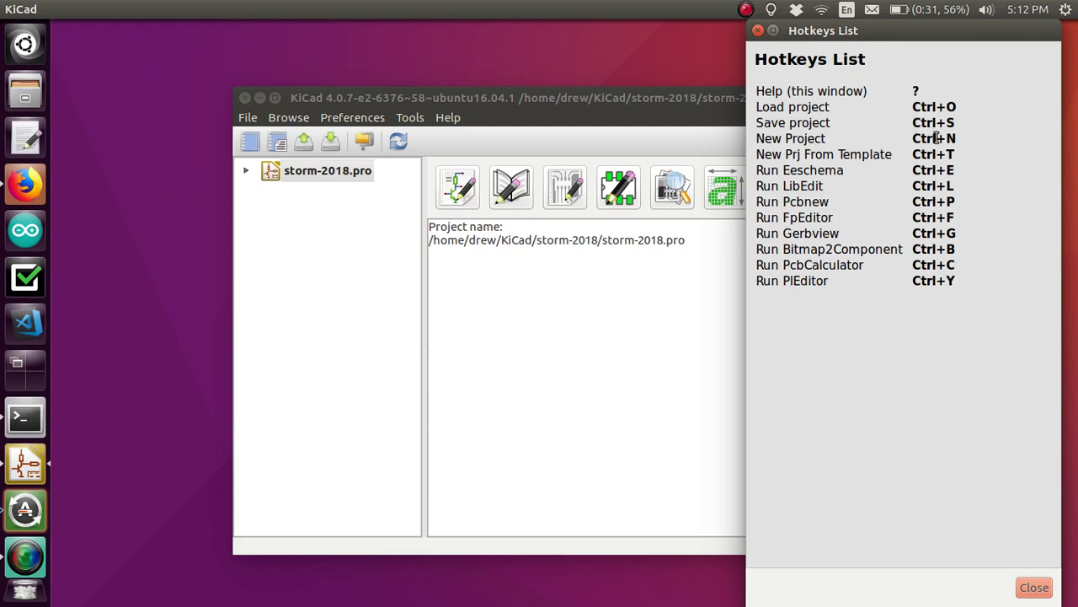
{"action": "left_click", "coordinate": [758, 31]}
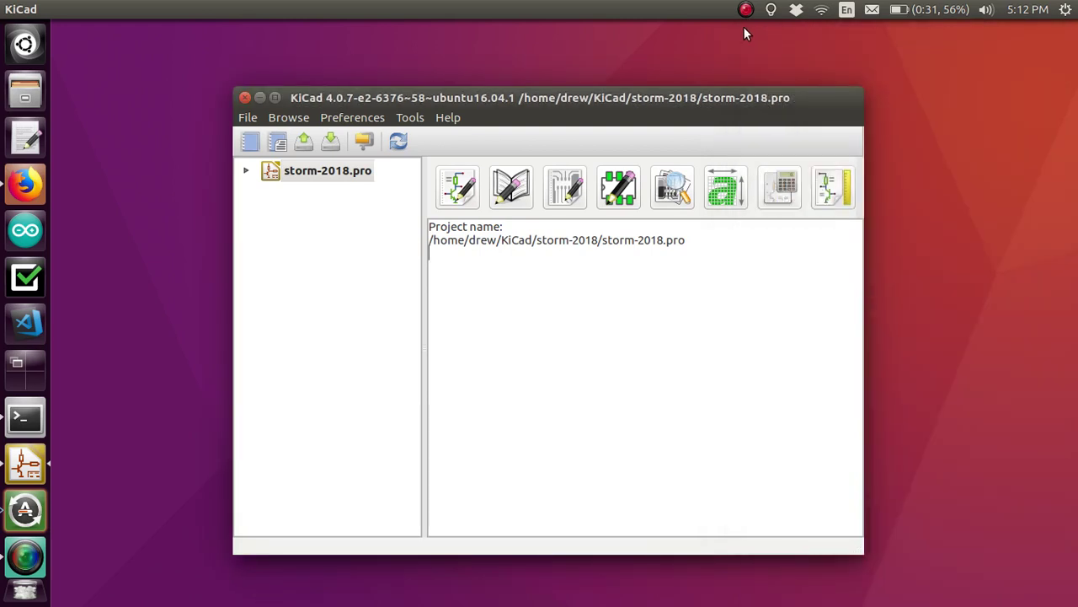
{"action": "left_click", "coordinate": [251, 120]}
{"action": "mouse_move", "coordinate": [271, 120]}
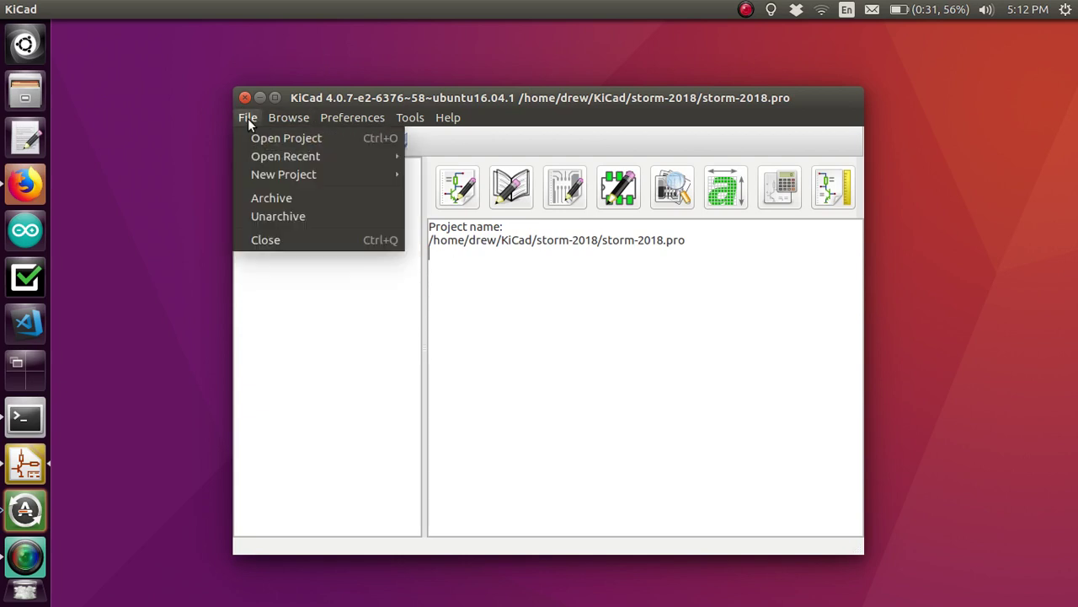
{"action": "mouse_move", "coordinate": [292, 176]}
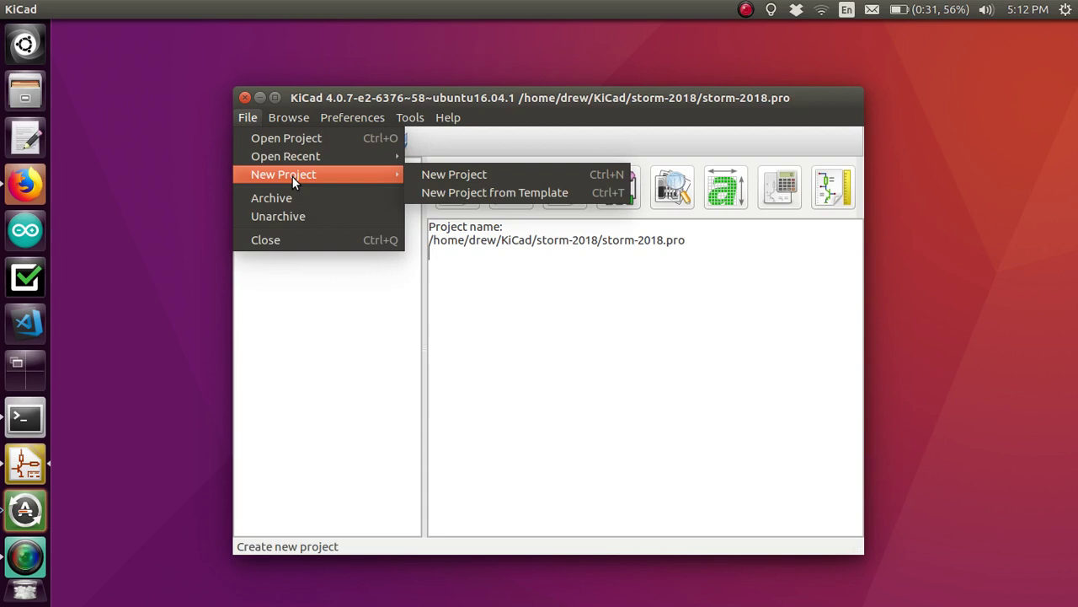
{"action": "left_click", "coordinate": [555, 278]}
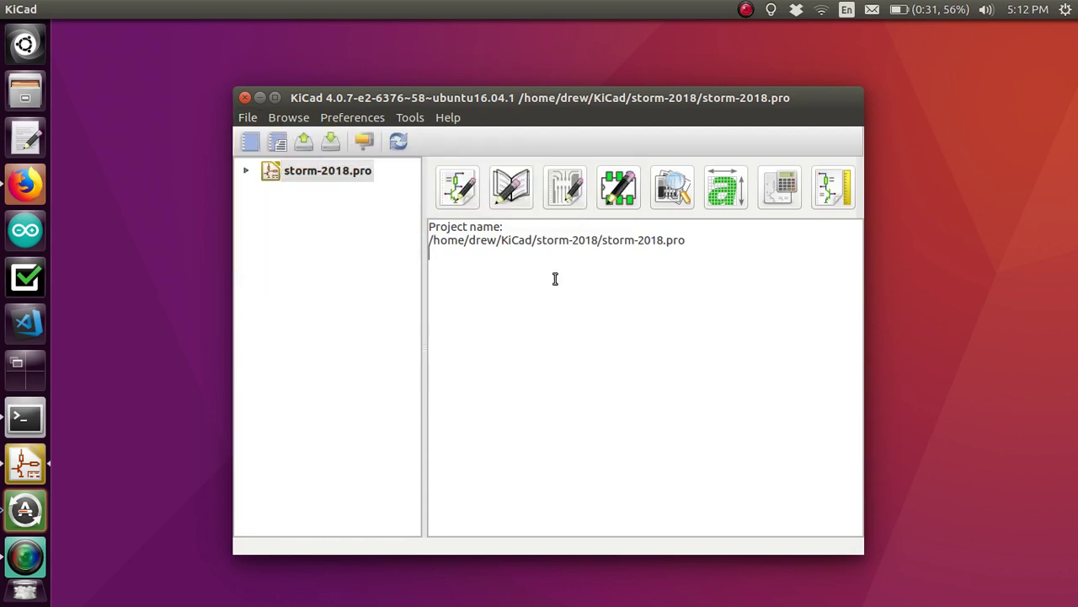
Create a new project named amp in the storm-2018 folder, giving it its own new empty directory.
{"action": "key", "text": "ctrl+n"}
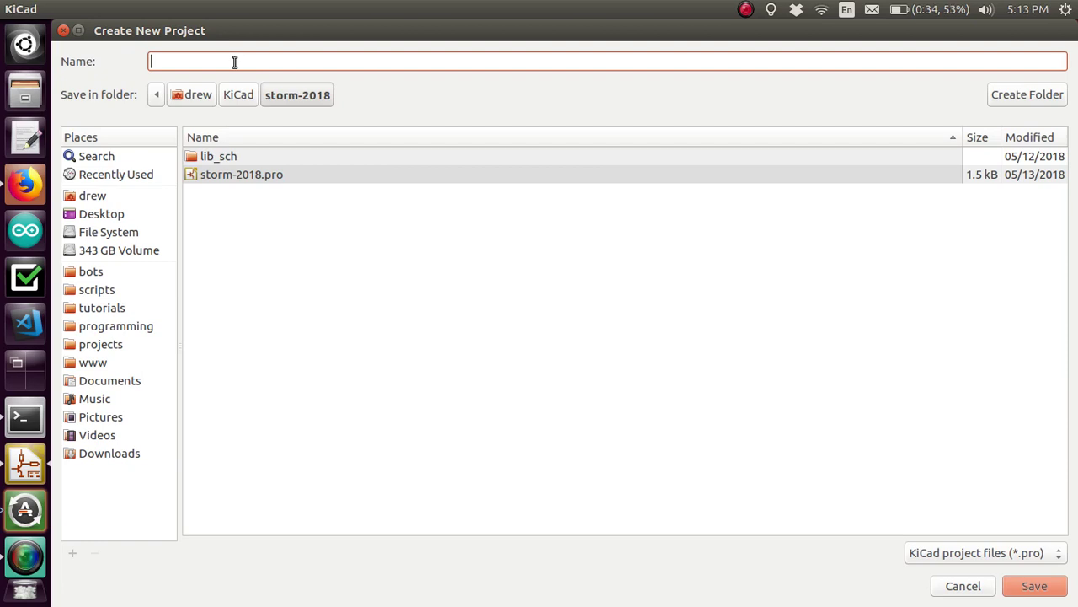
{"action": "type", "text": "ce"}
{"action": "key", "text": "BackSpace"}
{"action": "key", "text": "BackSpace"}
{"action": "type", "text": "amp"}
{"action": "left_click", "coordinate": [1035, 586]}
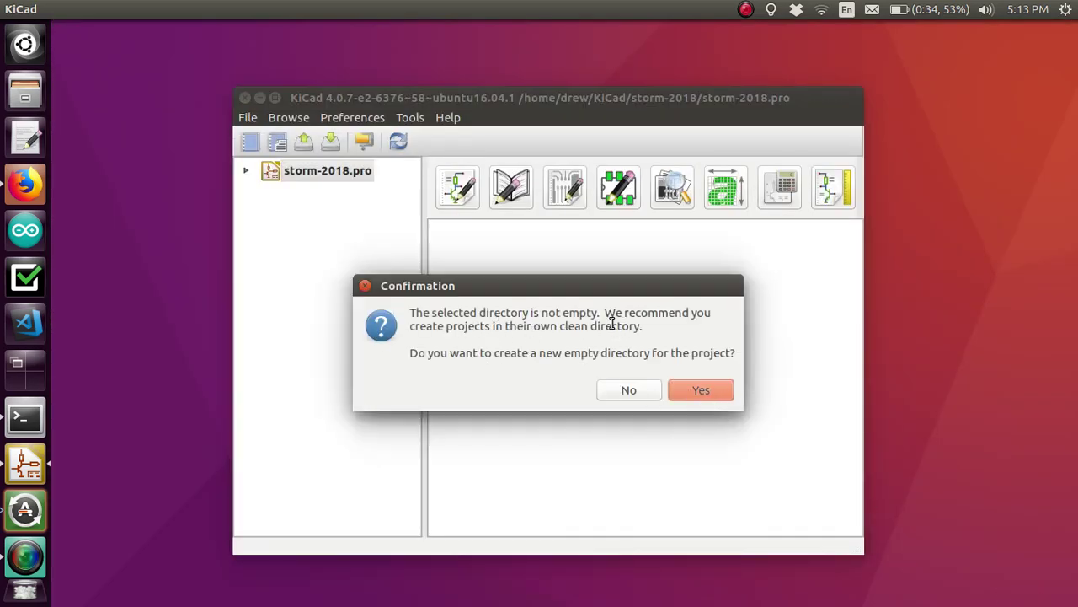
{"action": "left_click", "coordinate": [688, 384]}
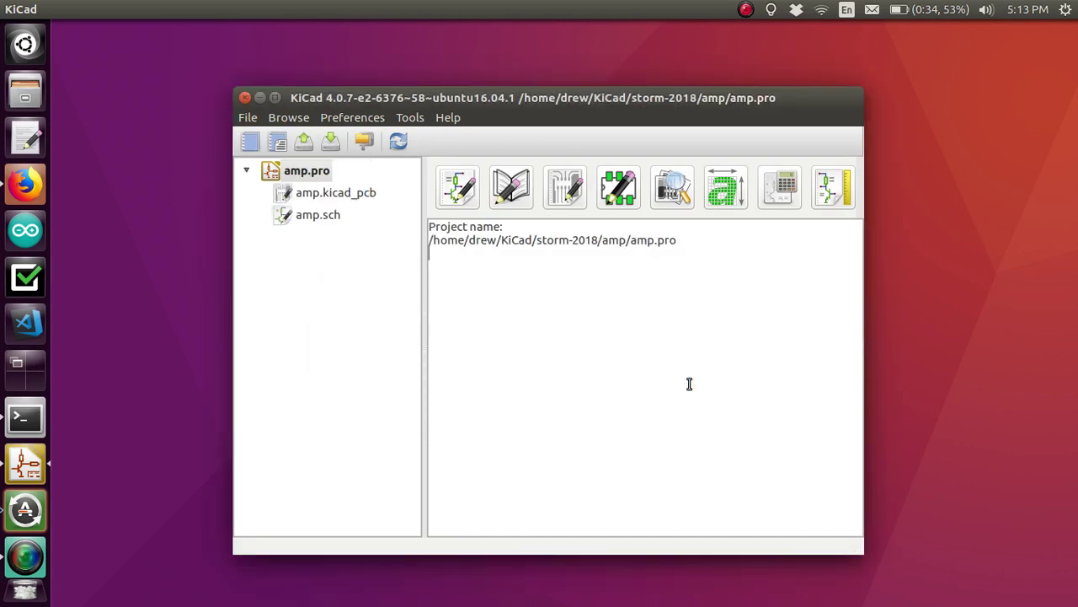
{"action": "left_click", "coordinate": [247, 172]}
{"action": "left_click", "coordinate": [247, 172]}
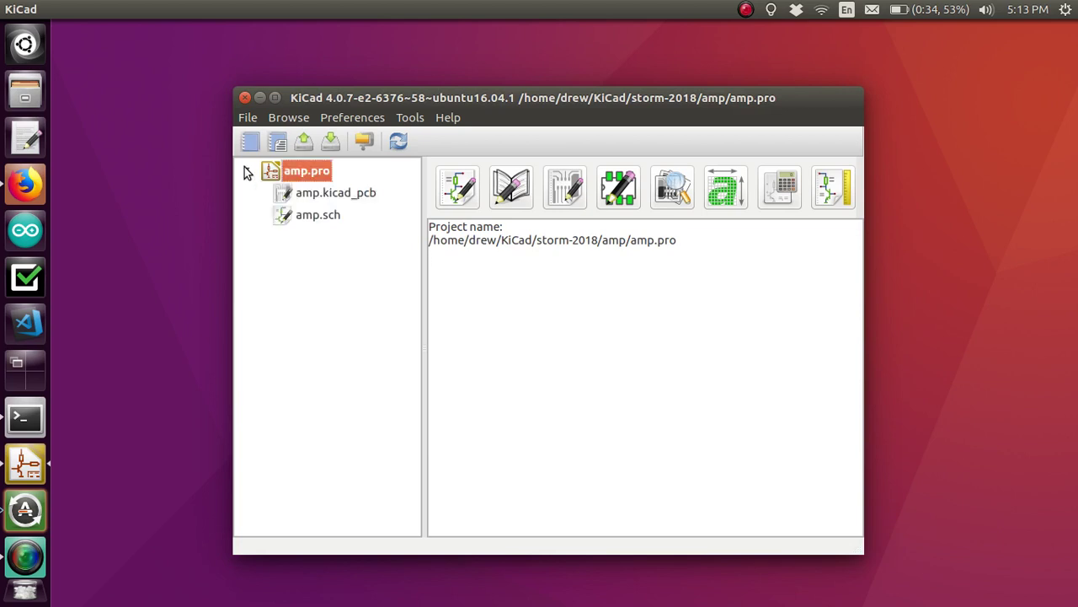
Switch to the Files app and move the amp folder out of storm-2018 into the parent KiCad folder.
{"action": "left_click", "coordinate": [23, 100]}
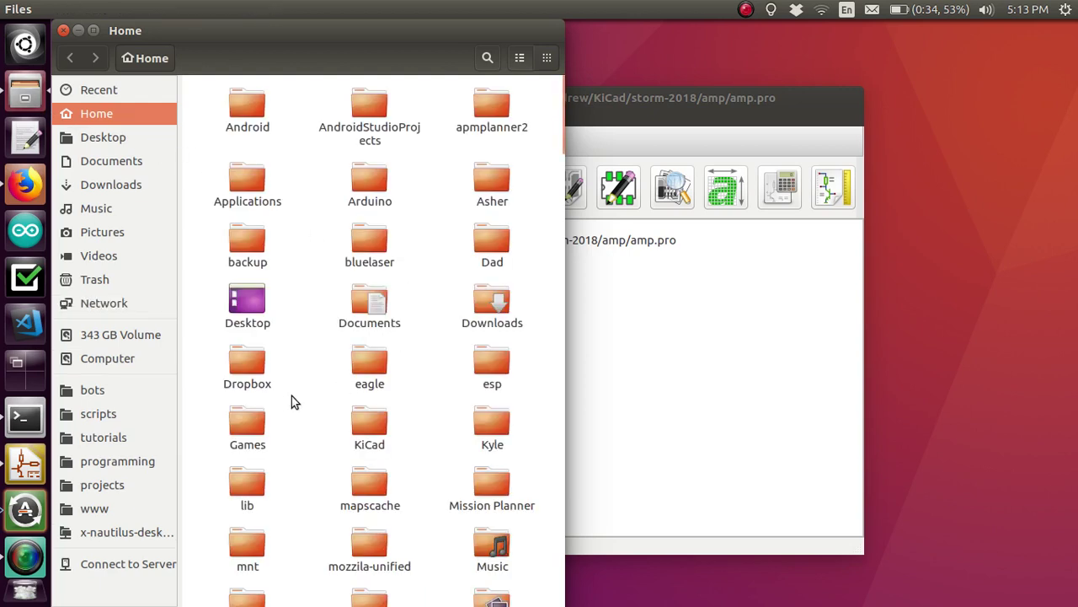
{"action": "double_click", "coordinate": [367, 429]}
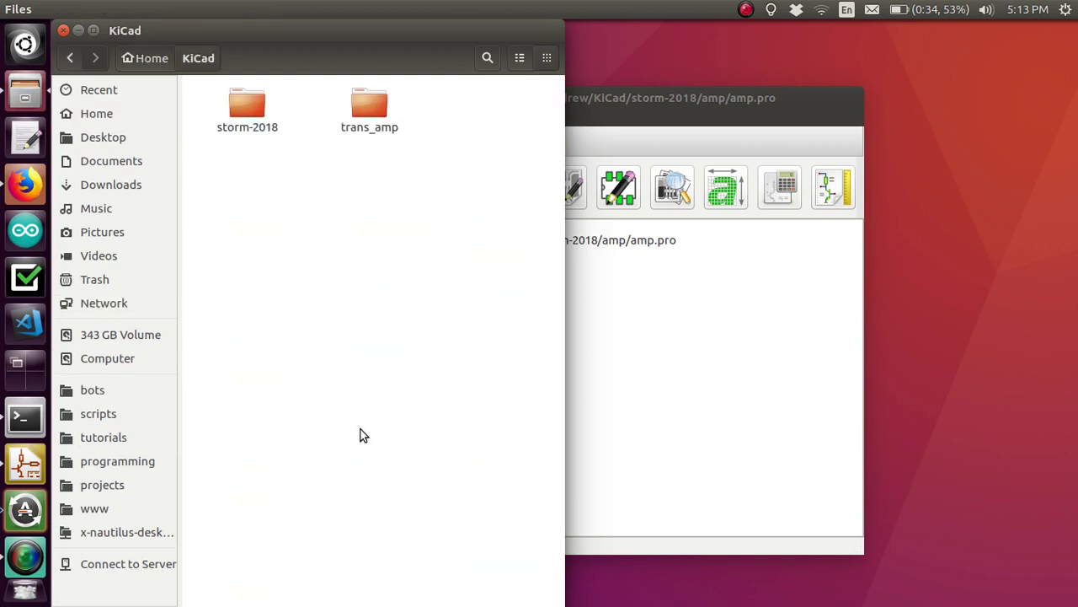
{"action": "double_click", "coordinate": [256, 123]}
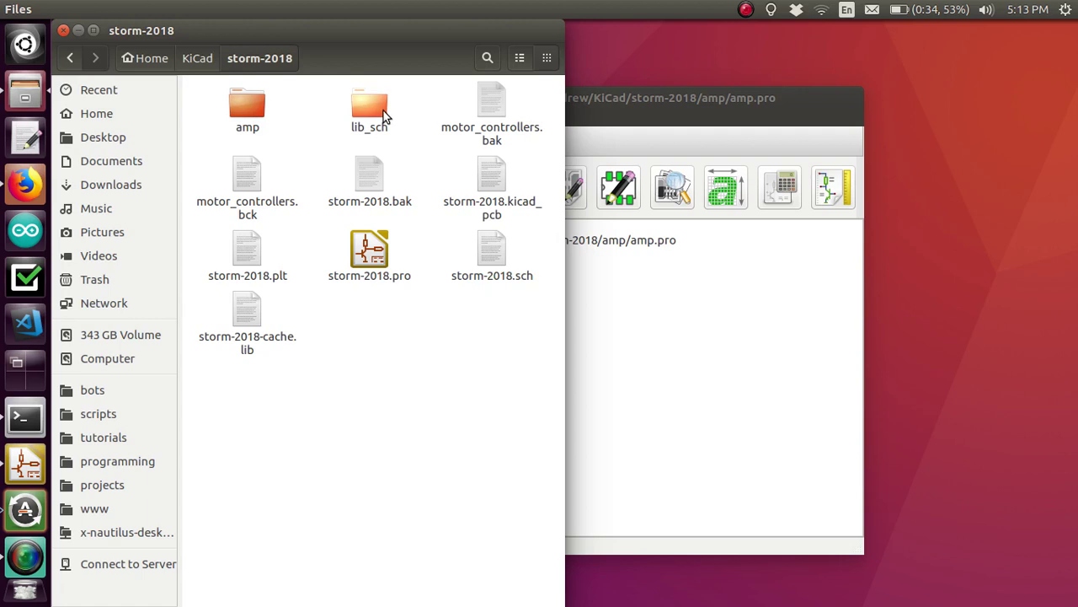
{"action": "left_click_drag", "start_coordinate": [248, 104], "coordinate": [250, 183]}
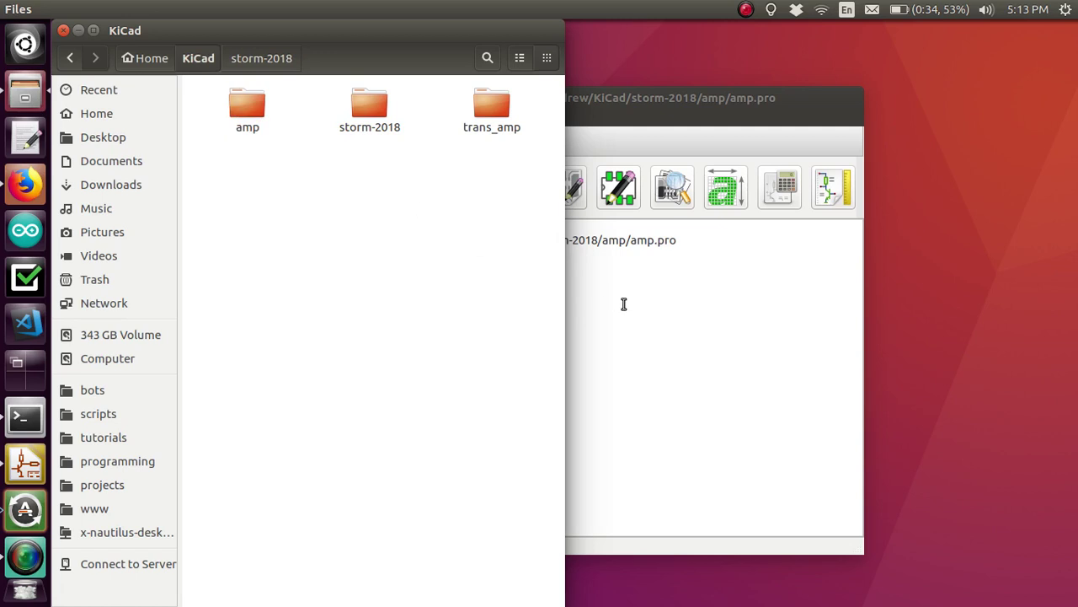
Switch back to KiCad and open the existing project amp.pro from the KiCad/amp folder.
{"action": "left_click", "coordinate": [623, 304]}
{"action": "left_click", "coordinate": [247, 171]}
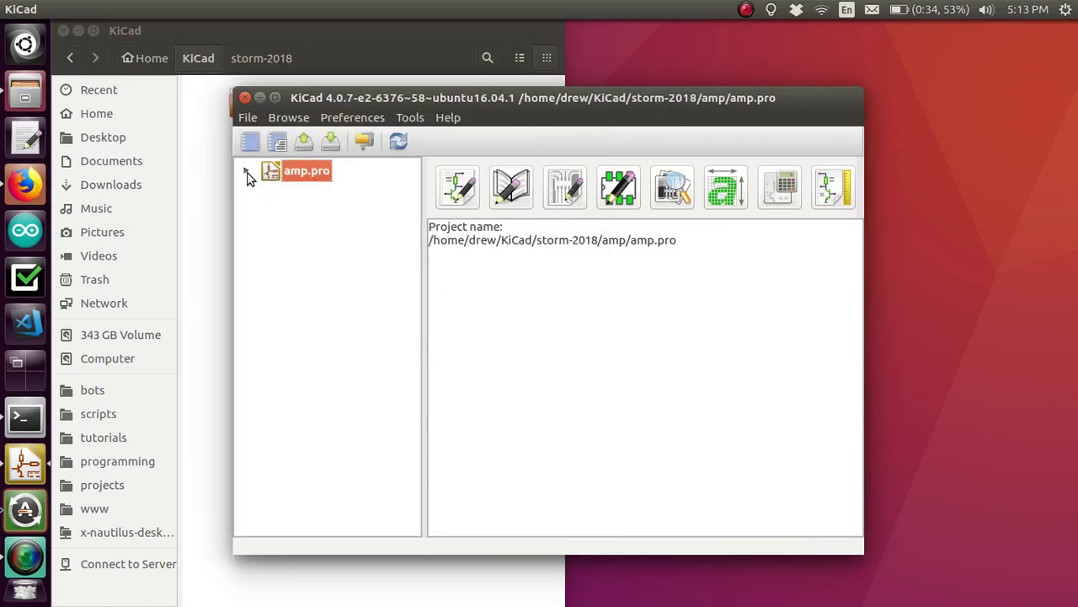
{"action": "left_click", "coordinate": [249, 118]}
{"action": "left_click", "coordinate": [250, 118]}
{"action": "key", "text": "ctrl+o"}
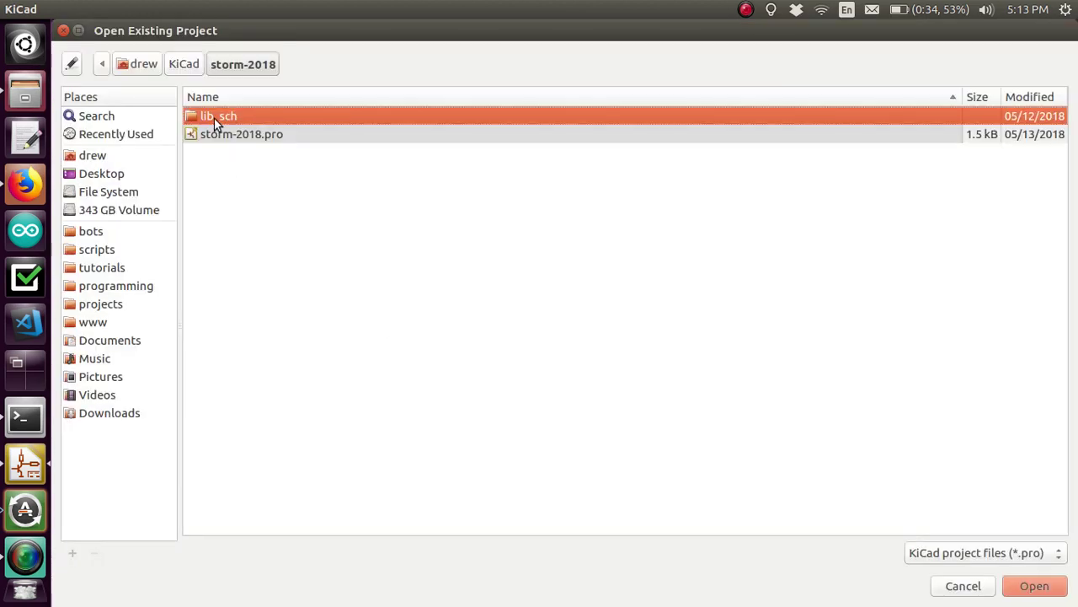
{"action": "left_click", "coordinate": [192, 65]}
{"action": "double_click", "coordinate": [213, 116]}
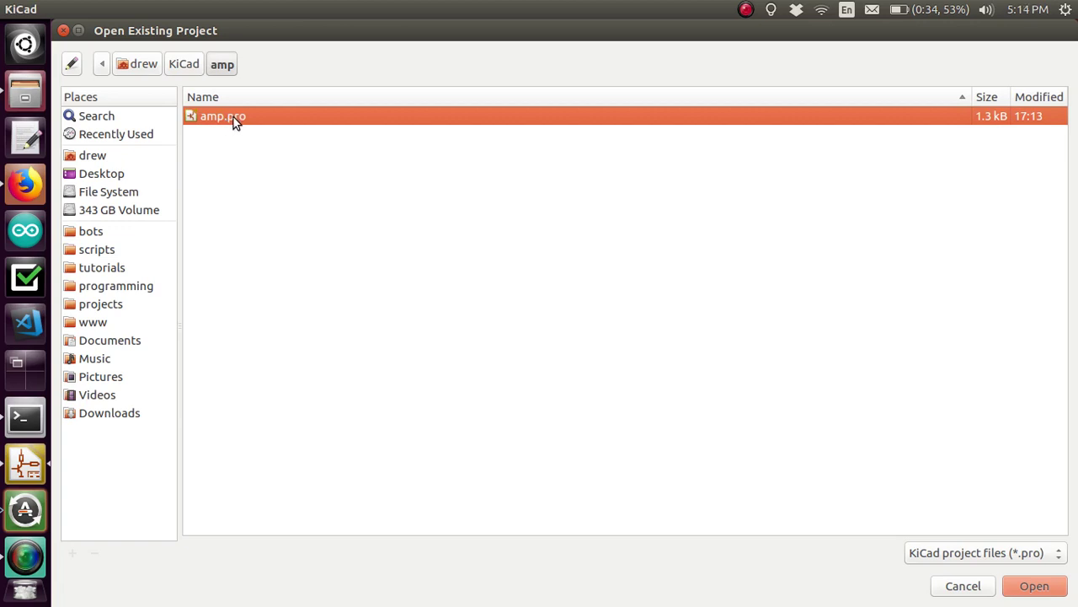
{"action": "left_click", "coordinate": [191, 65]}
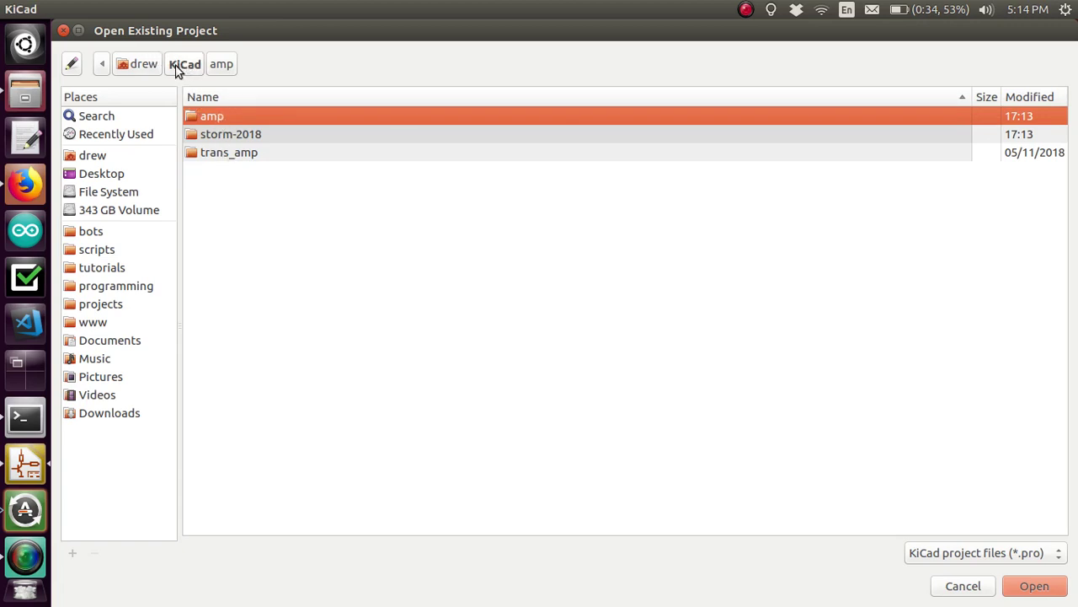
{"action": "double_click", "coordinate": [205, 124]}
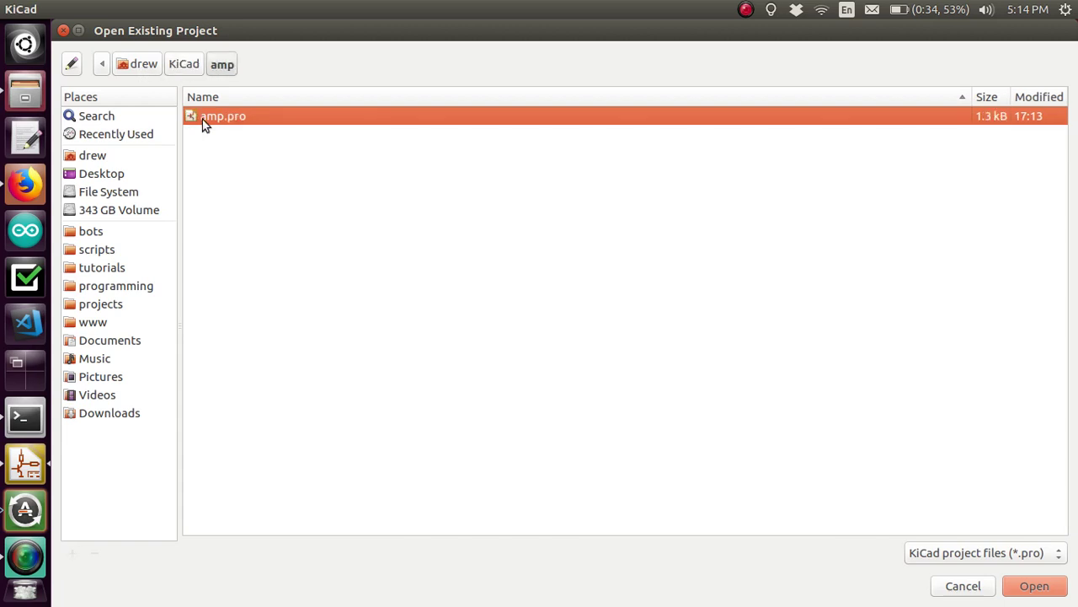
{"action": "double_click", "coordinate": [205, 120]}
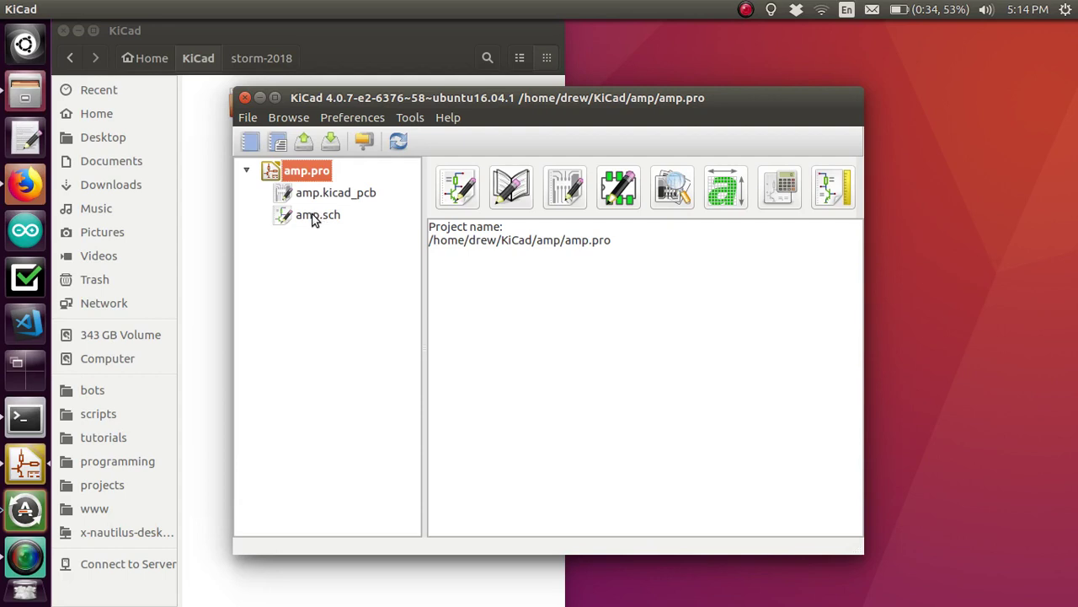
Open the project's schematic amp.sch in the schematic editor and look over the empty sheet.
{"action": "double_click", "coordinate": [314, 217]}
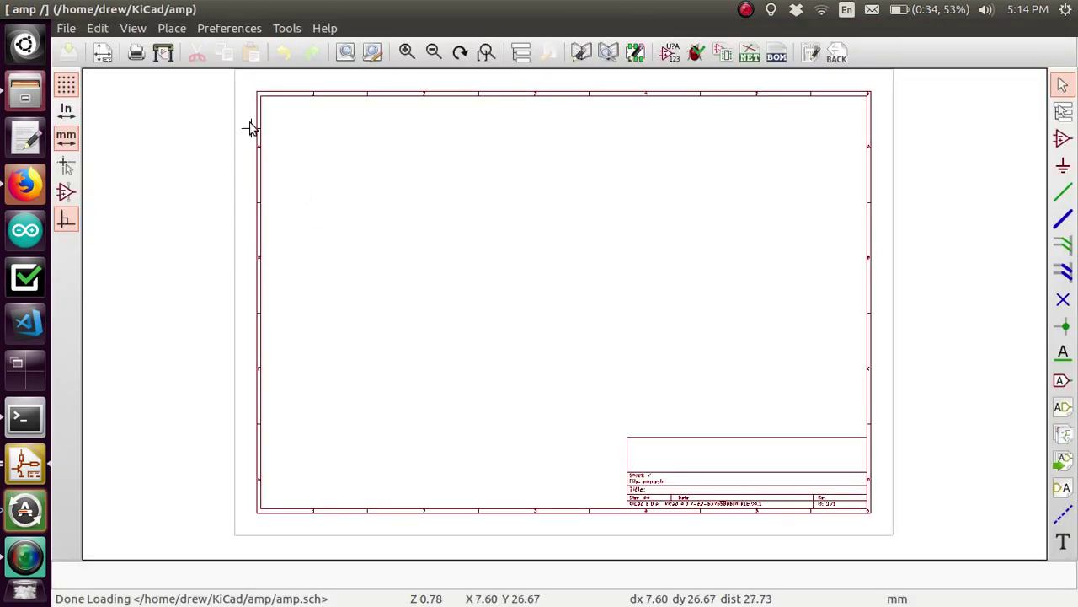
{"action": "scroll", "coordinate": [742, 180], "scroll_direction": "up", "scroll_amount": 1}
{"action": "scroll", "coordinate": [565, 317], "scroll_direction": "up", "scroll_amount": 5}
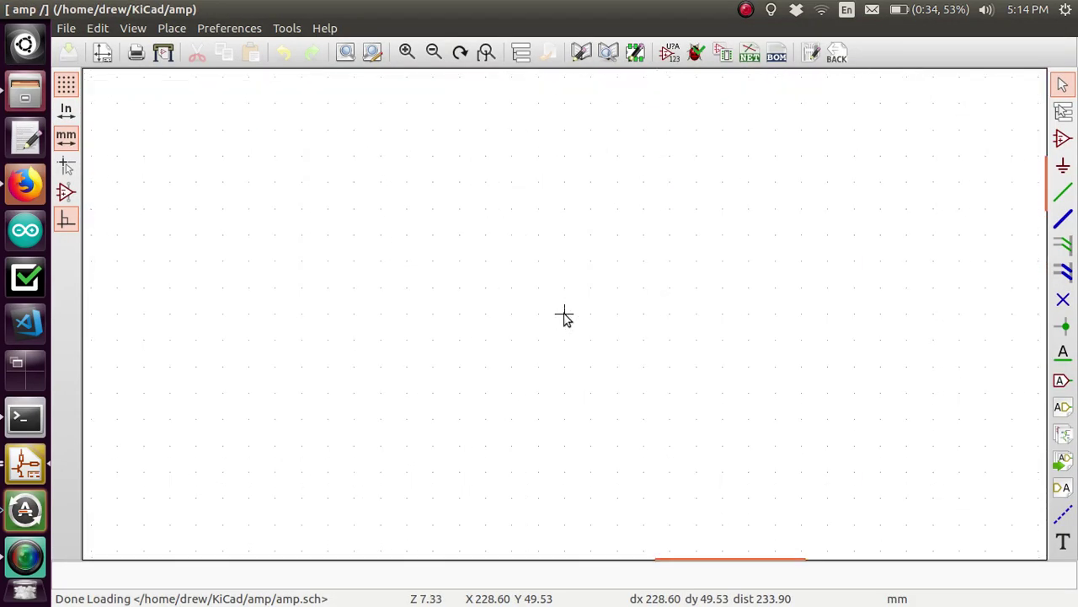
{"action": "scroll", "coordinate": [564, 317], "scroll_direction": "down", "scroll_amount": 5}
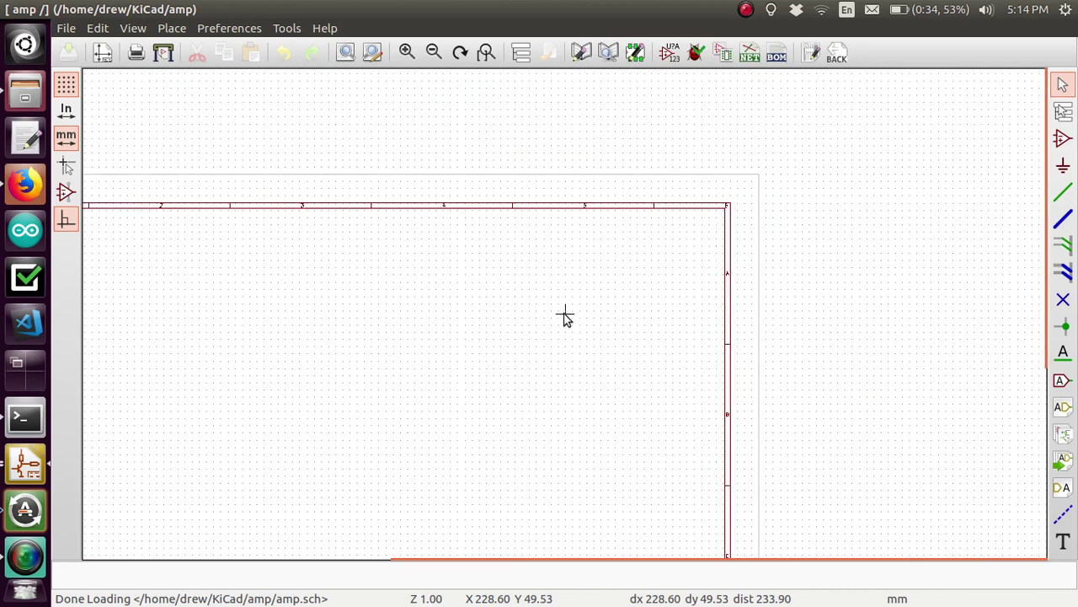
Set the schematic sheet's paper size to USLetter 8.5x11in in the page settings.
{"action": "scroll", "coordinate": [565, 317], "scroll_direction": "down", "scroll_amount": 1}
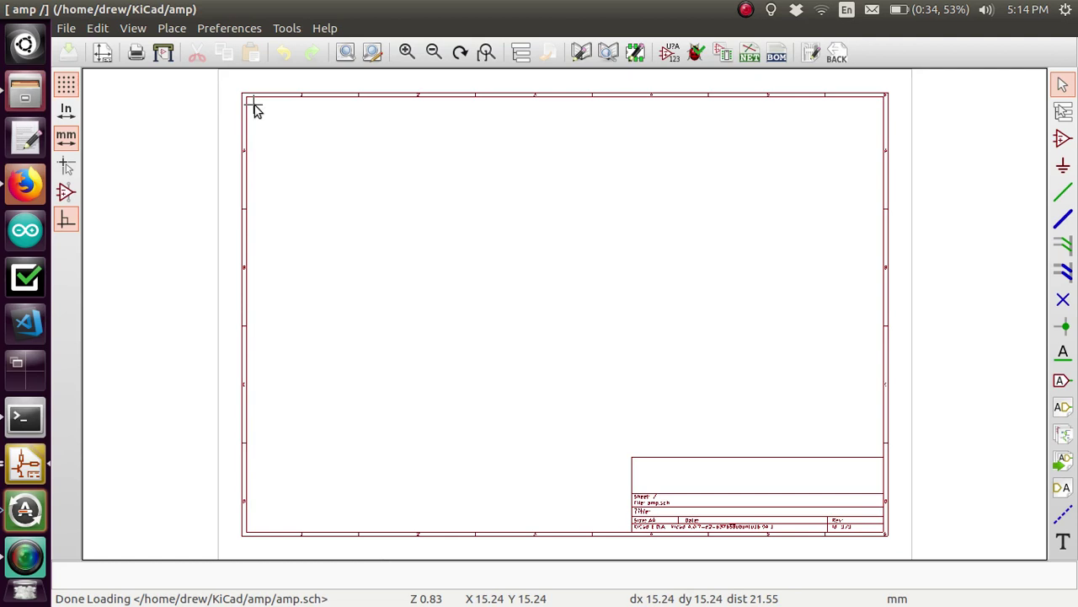
{"action": "left_click", "coordinate": [228, 29]}
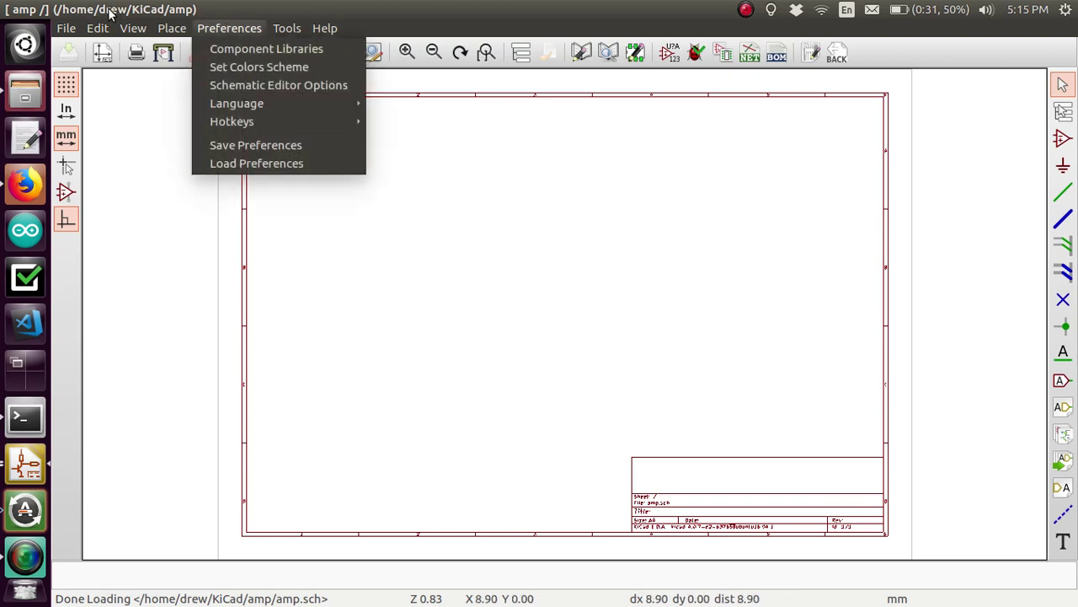
{"action": "mouse_move", "coordinate": [85, 52]}
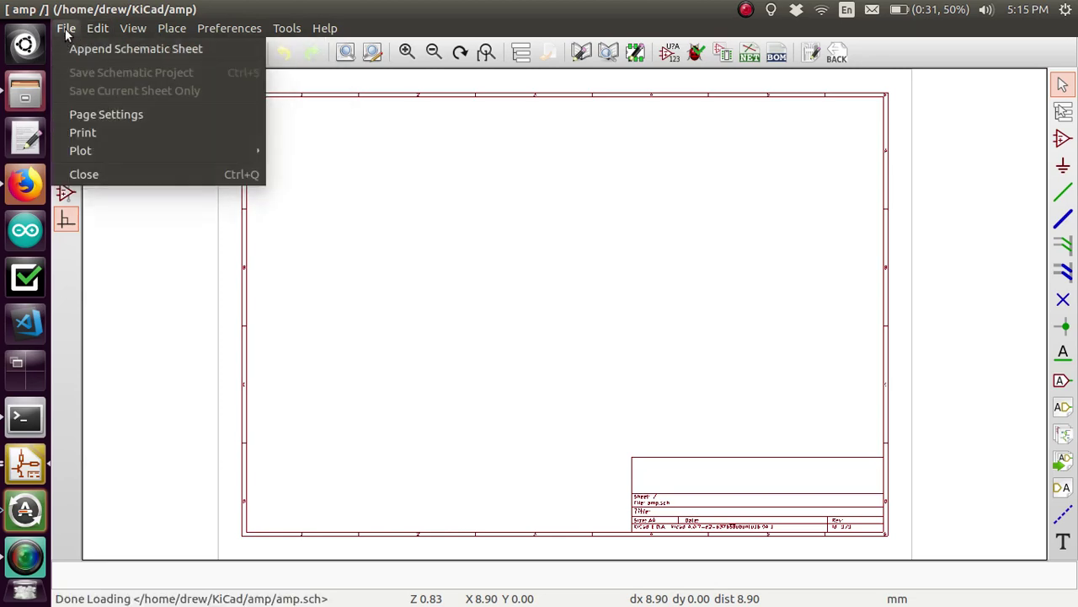
{"action": "mouse_move", "coordinate": [71, 29]}
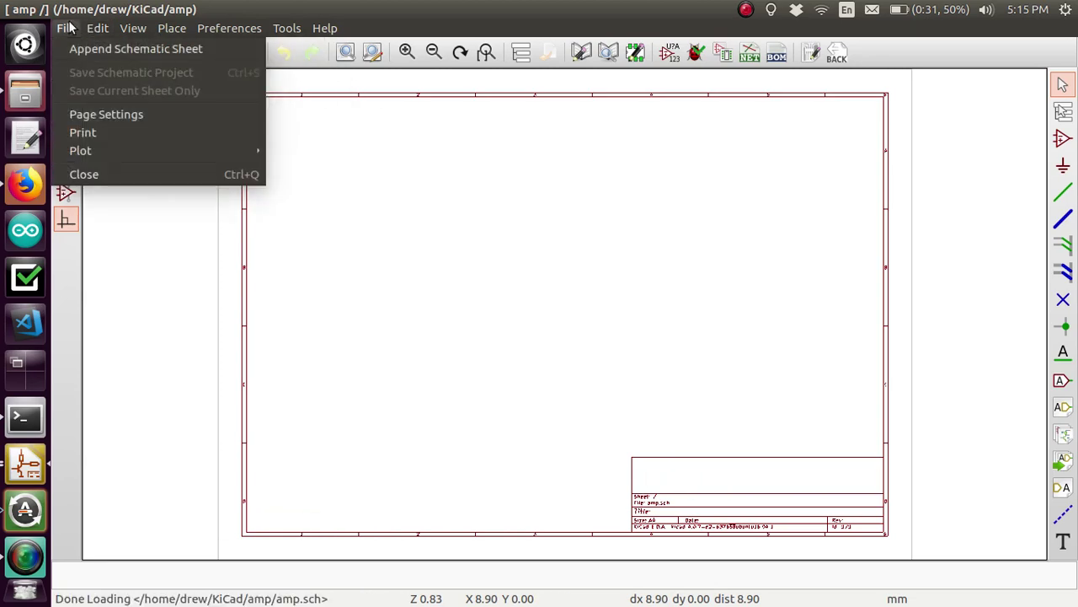
{"action": "left_click", "coordinate": [88, 116]}
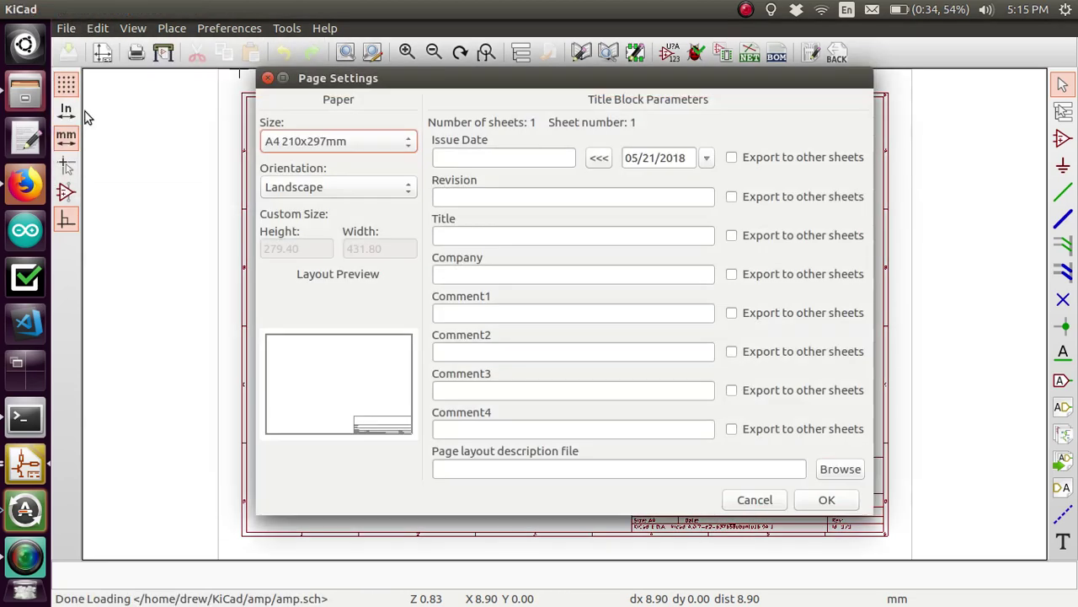
{"action": "left_click", "coordinate": [329, 151]}
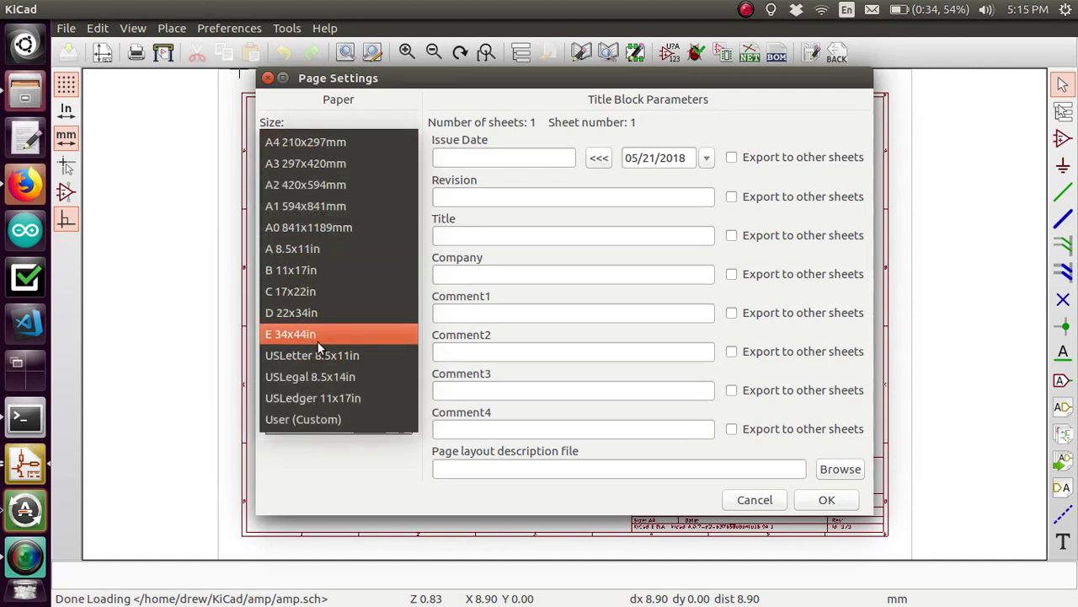
{"action": "left_click", "coordinate": [339, 355]}
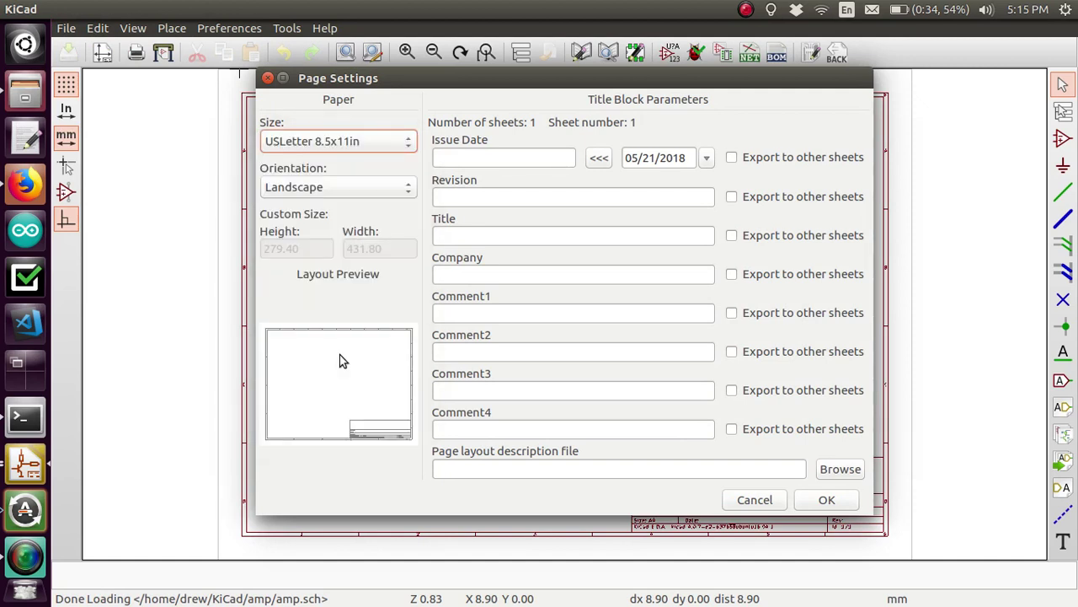
{"action": "left_click", "coordinate": [806, 506]}
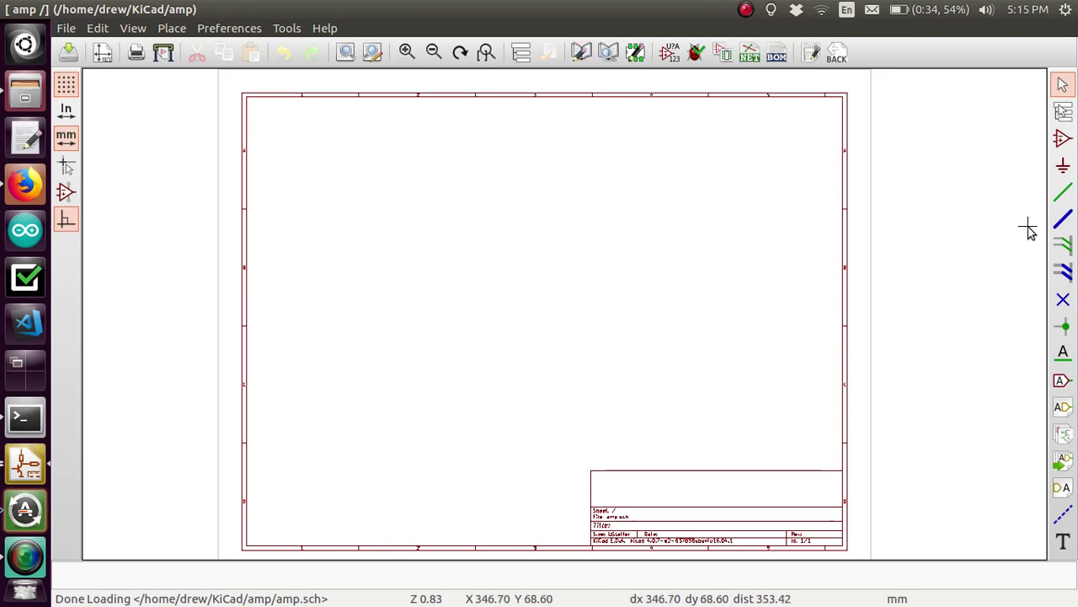
Place a 2N3904 NPN transistor from the transistors library near the middle of the sheet.
{"action": "left_click", "coordinate": [1064, 139]}
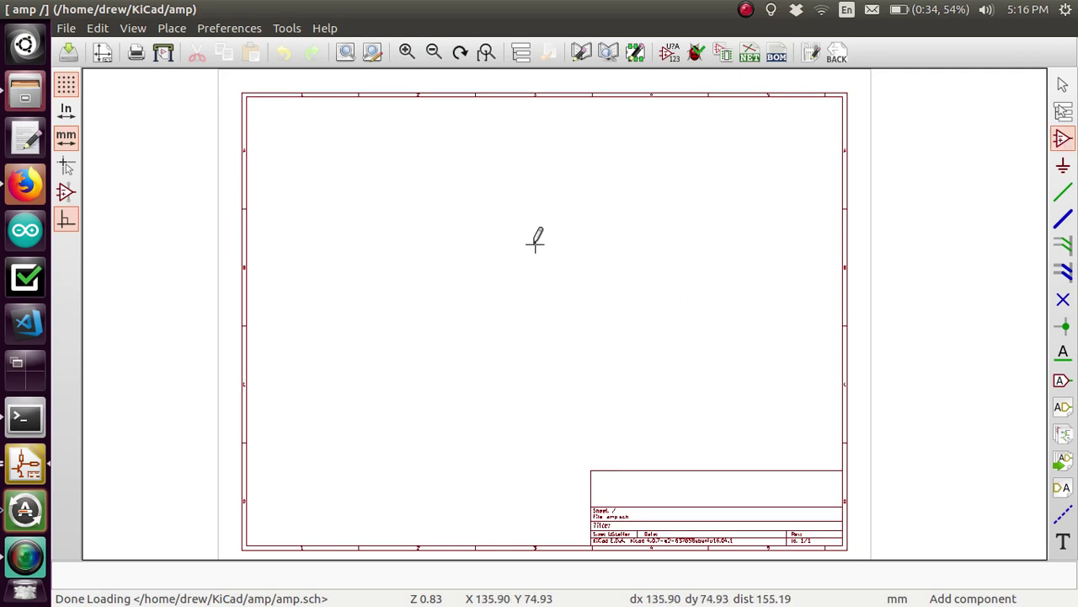
{"action": "left_click", "coordinate": [546, 306]}
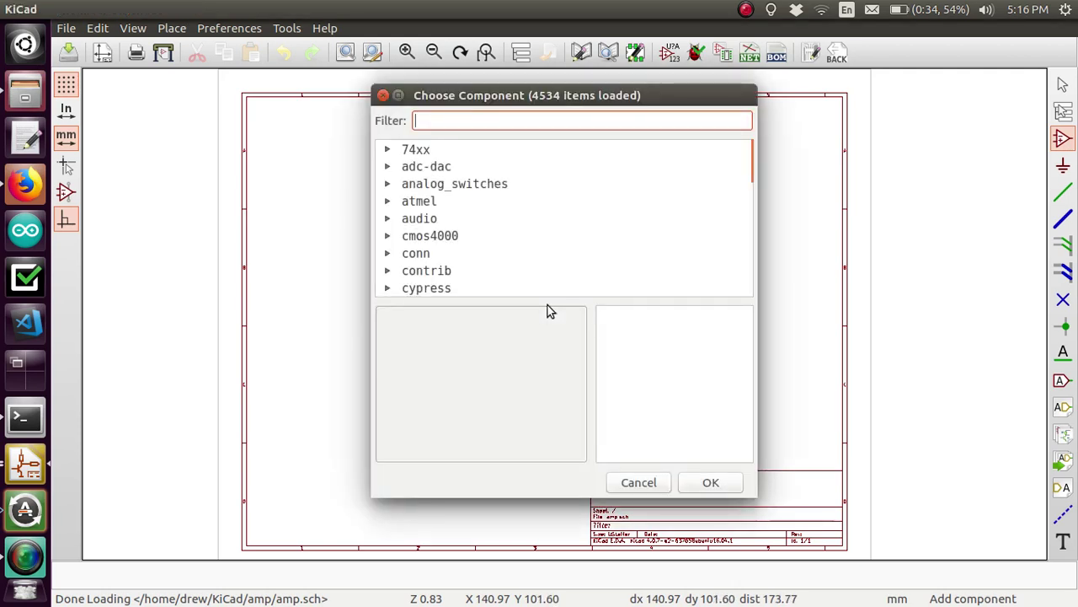
{"action": "type", "text": "3904"}
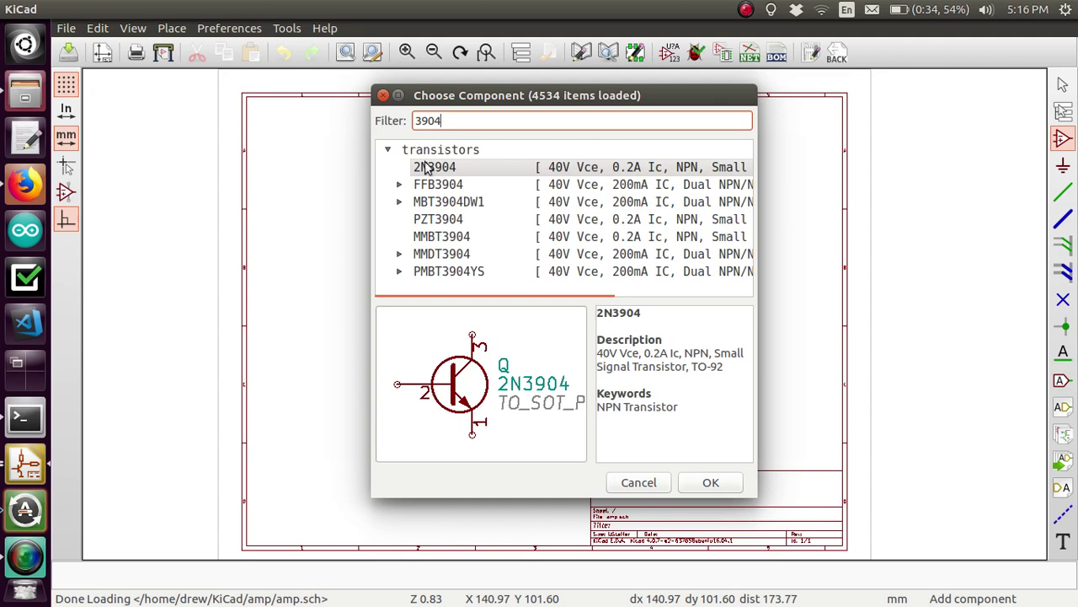
{"action": "left_click", "coordinate": [693, 485]}
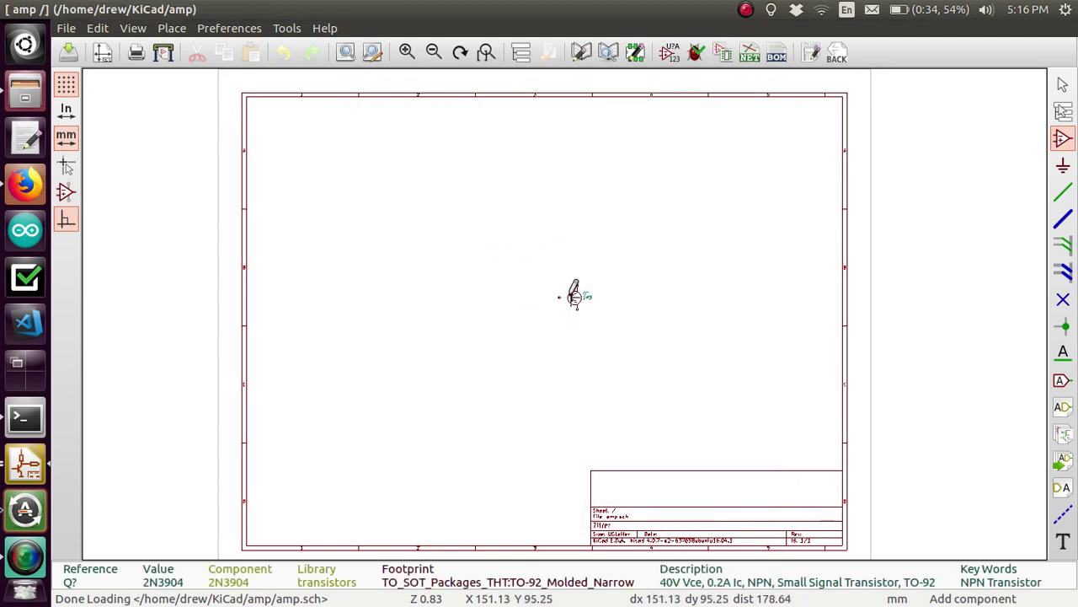
{"action": "left_click", "coordinate": [535, 332]}
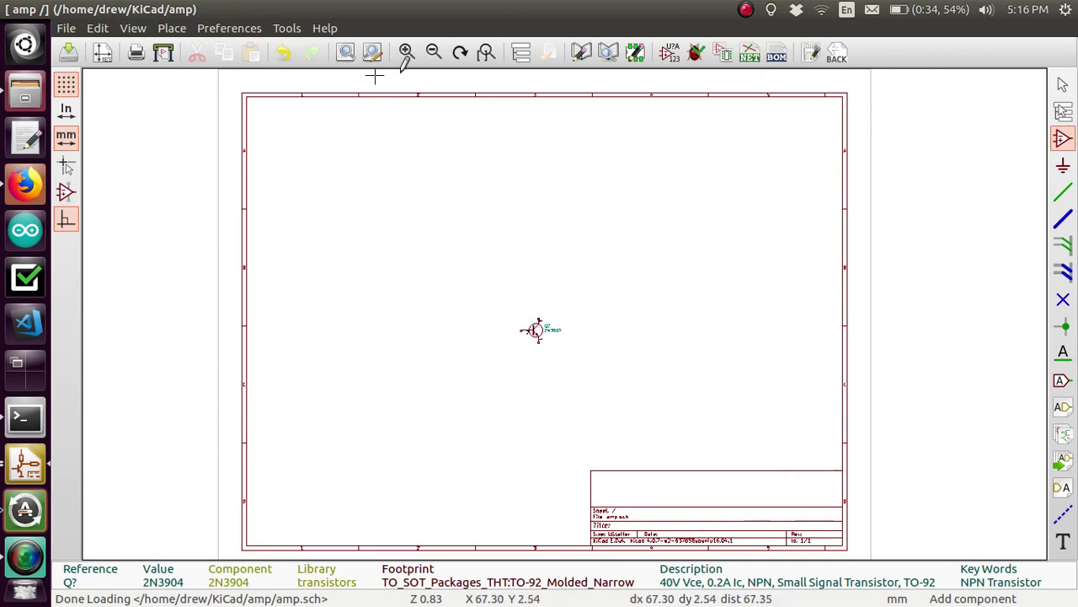
Place a resistor R from the device library above and to the left of the transistor.
{"action": "left_click", "coordinate": [492, 289]}
{"action": "type", "text": "r"}
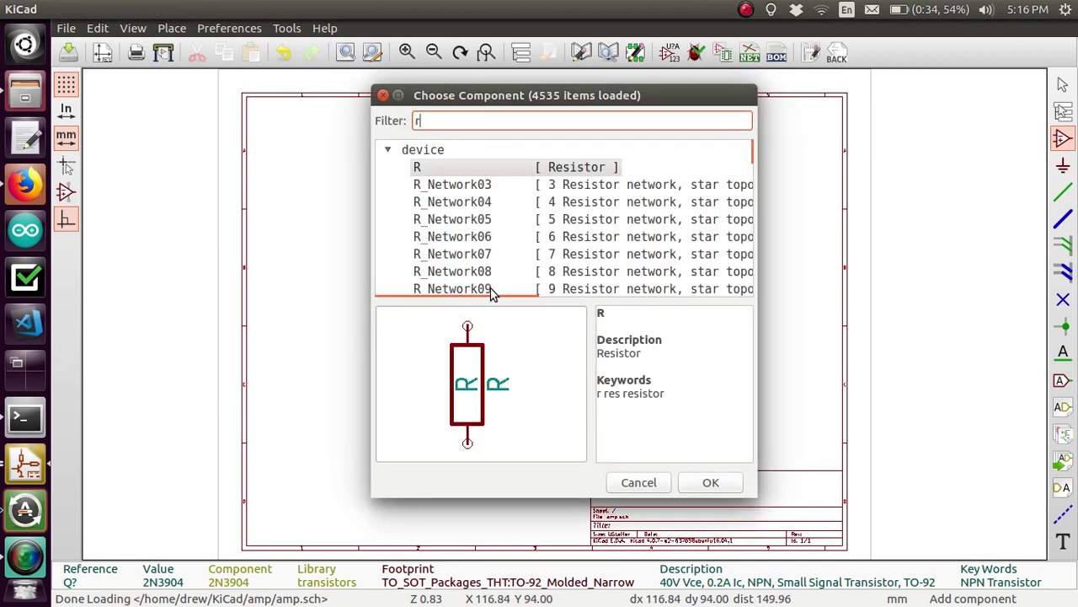
{"action": "left_click", "coordinate": [710, 485]}
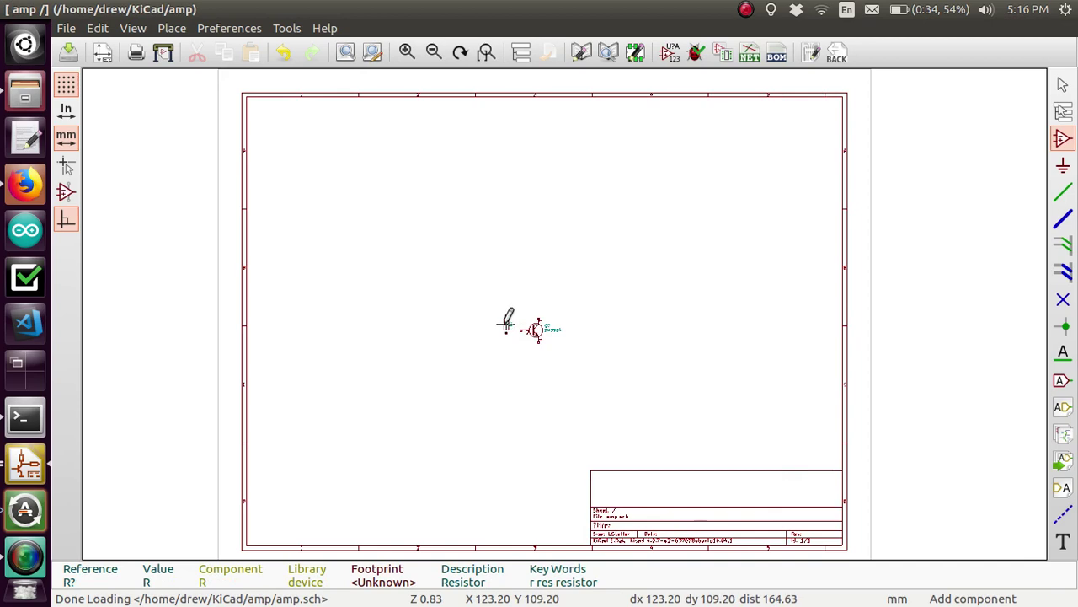
{"action": "scroll", "coordinate": [506, 318], "scroll_direction": "up", "scroll_amount": 1}
{"action": "scroll", "coordinate": [566, 313], "scroll_direction": "up", "scroll_amount": 4}
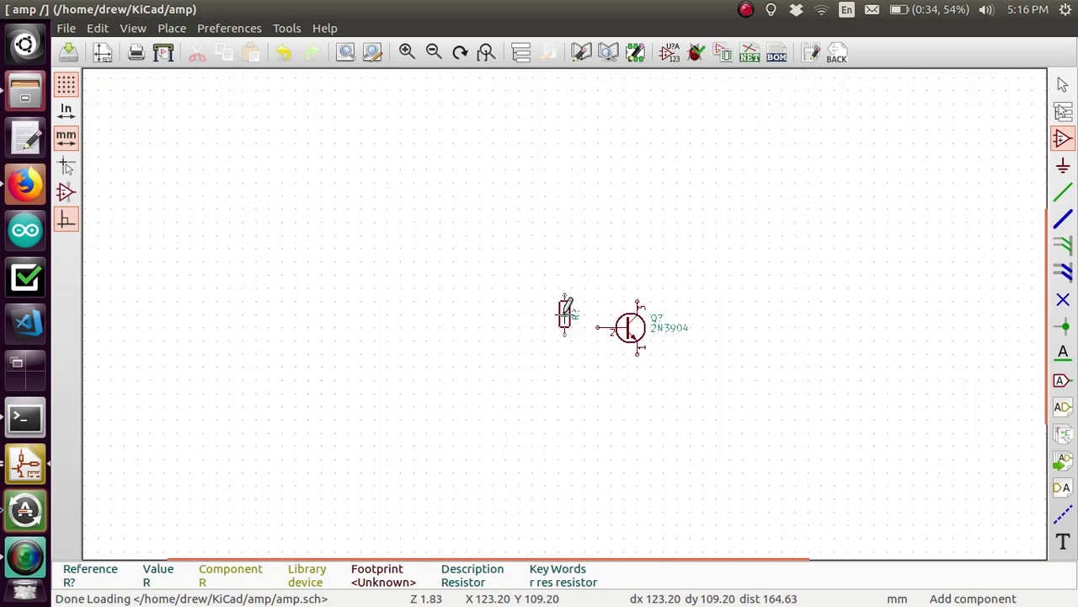
{"action": "scroll", "coordinate": [595, 271], "scroll_direction": "down", "scroll_amount": 1}
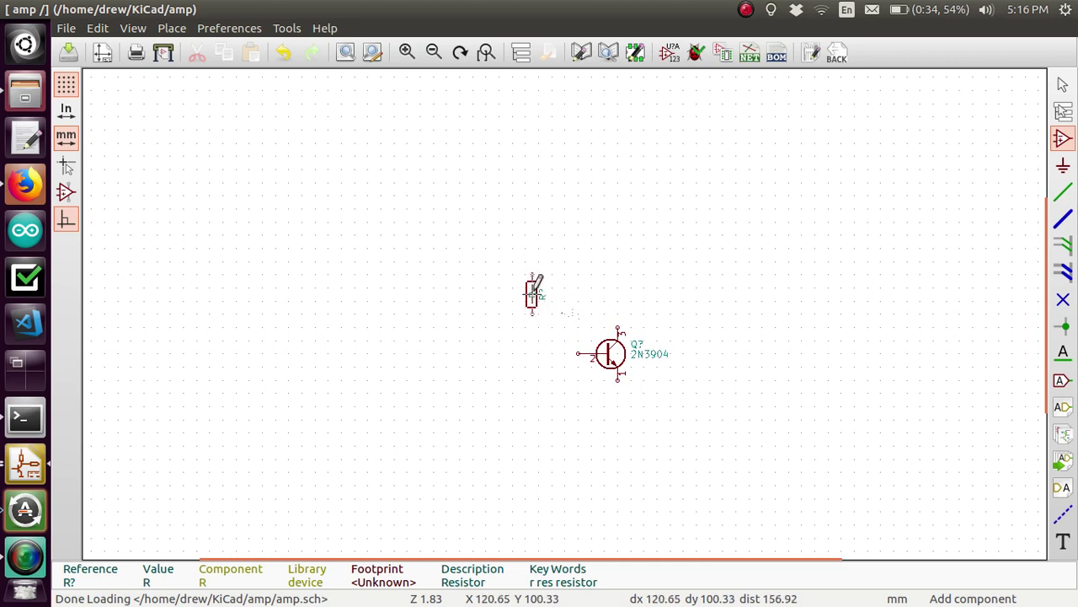
{"action": "left_click", "coordinate": [525, 281]}
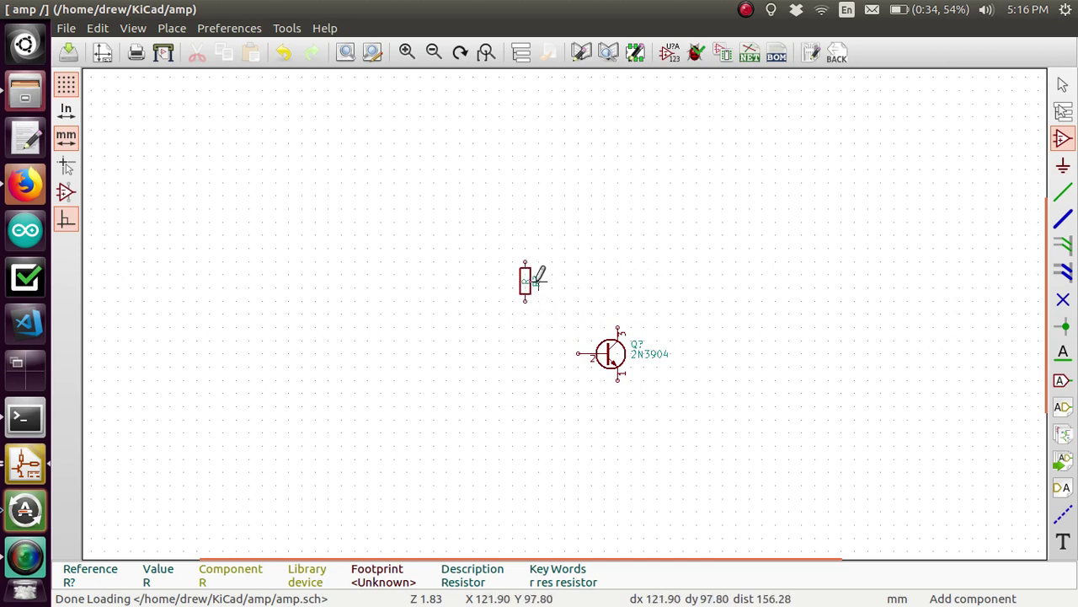
Place a second resistor R directly above the transistor's collector, level with the first resistor.
{"action": "left_click", "coordinate": [644, 285]}
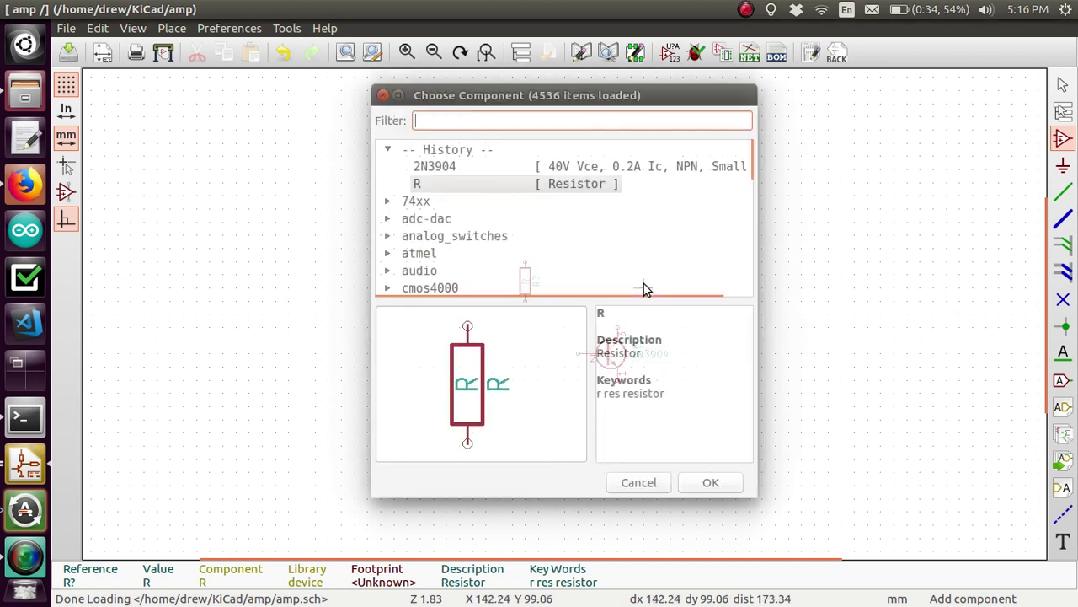
{"action": "left_click", "coordinate": [711, 482]}
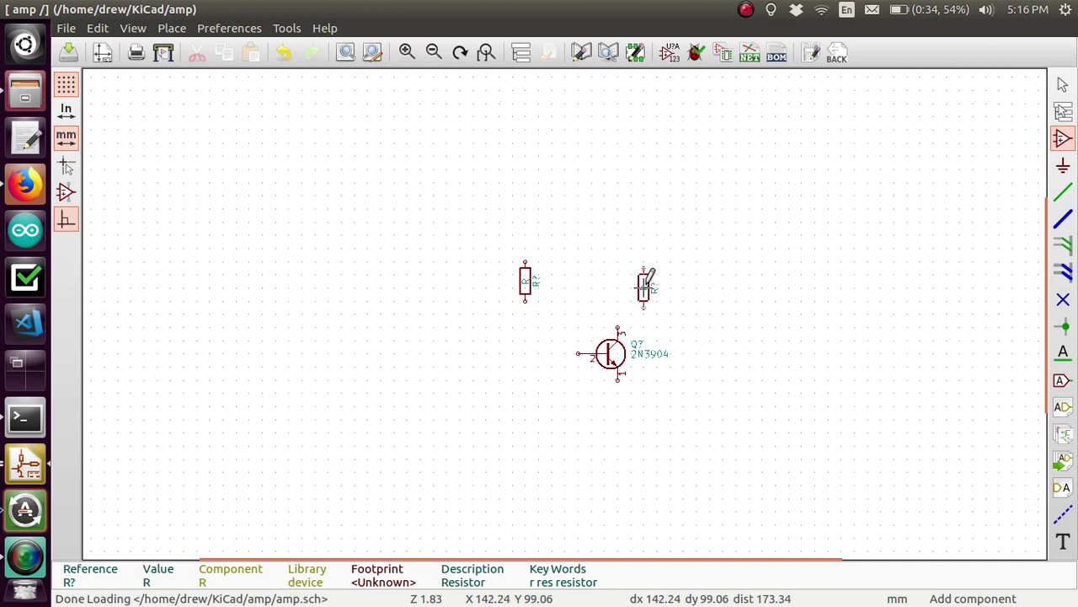
{"action": "left_click", "coordinate": [618, 272]}
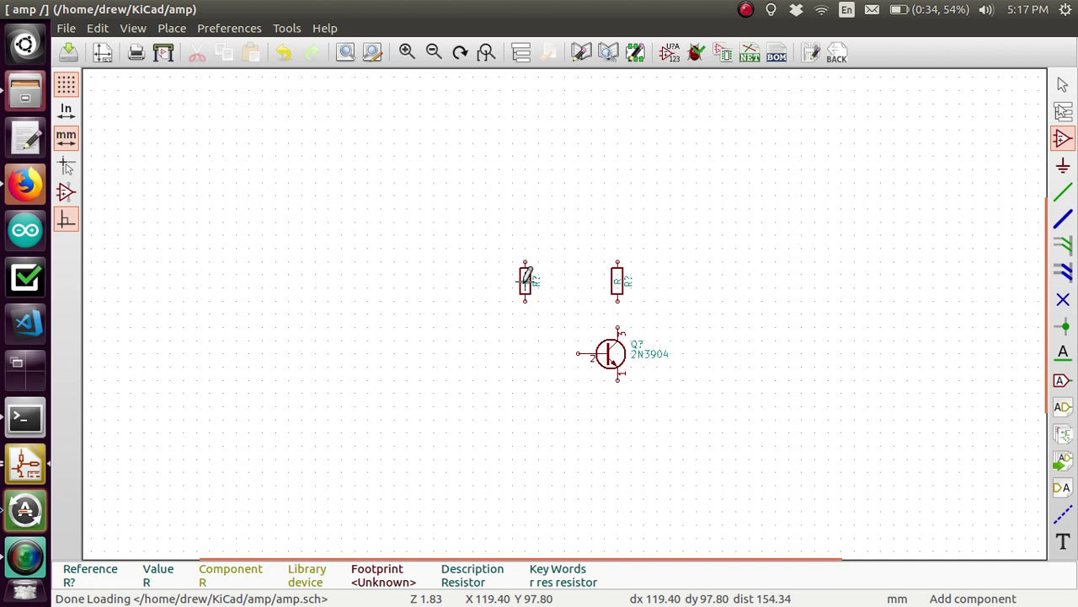
Copy the existing resistor twice, placing one copy below the left resistor and the other directly below the transistor's emitter.
{"action": "right_click", "coordinate": [524, 285]}
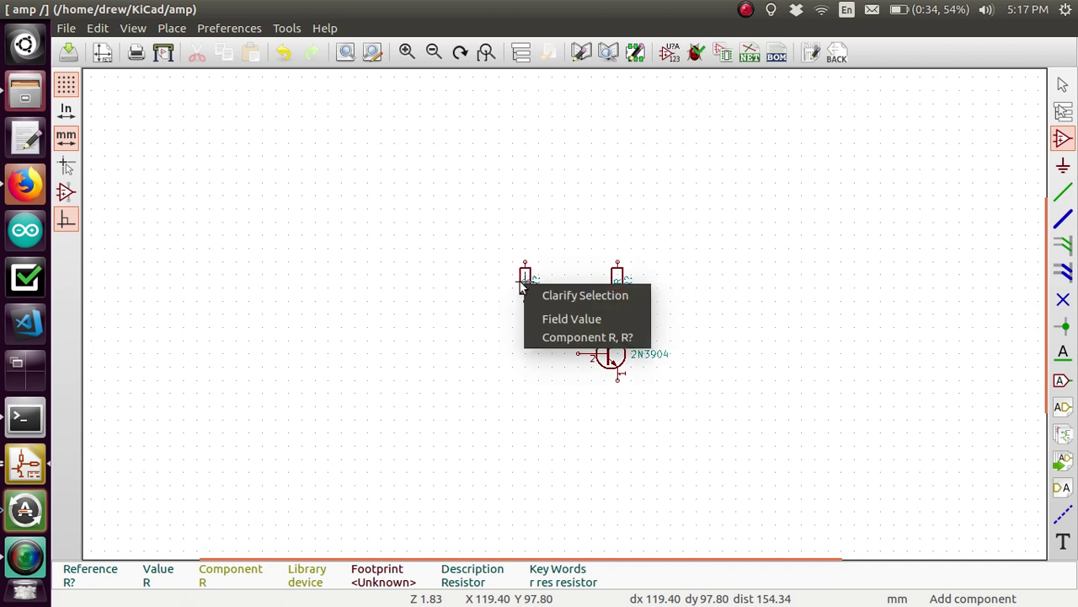
{"action": "left_click", "coordinate": [560, 337]}
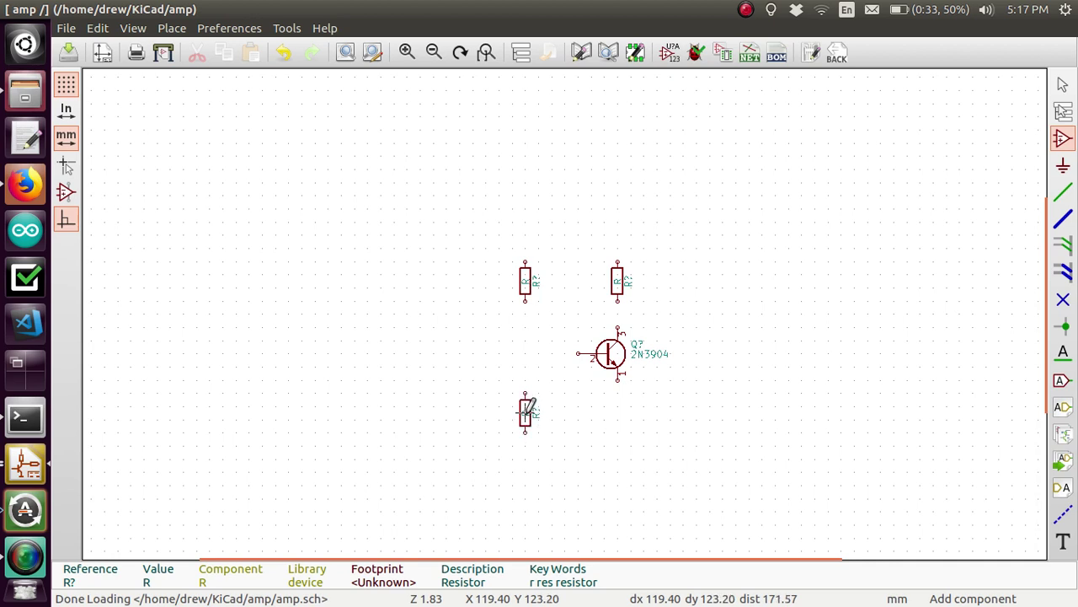
{"action": "left_click", "coordinate": [526, 426]}
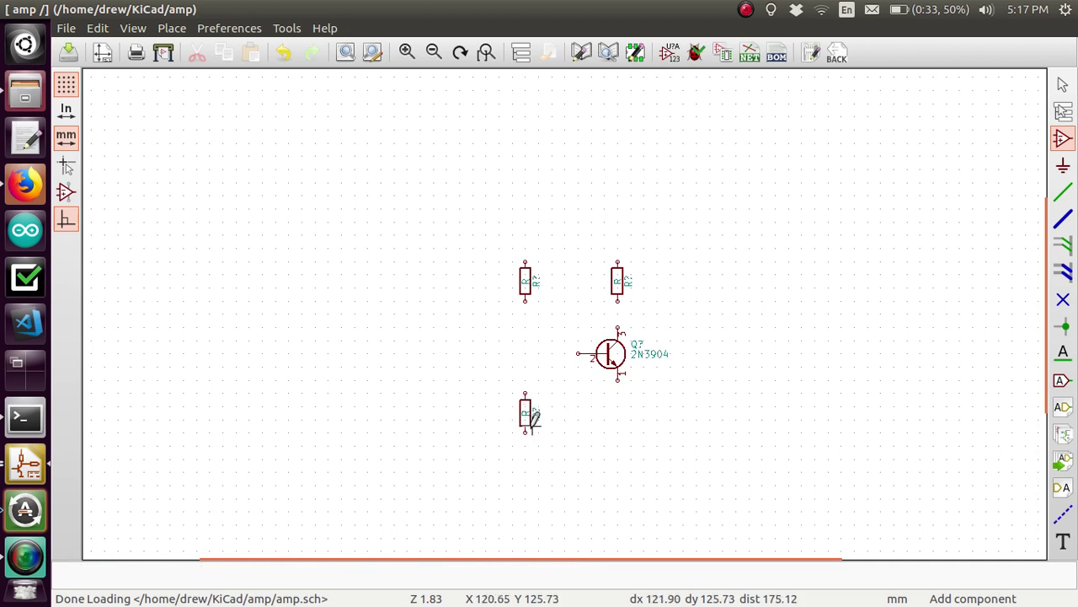
{"action": "key", "text": "c"}
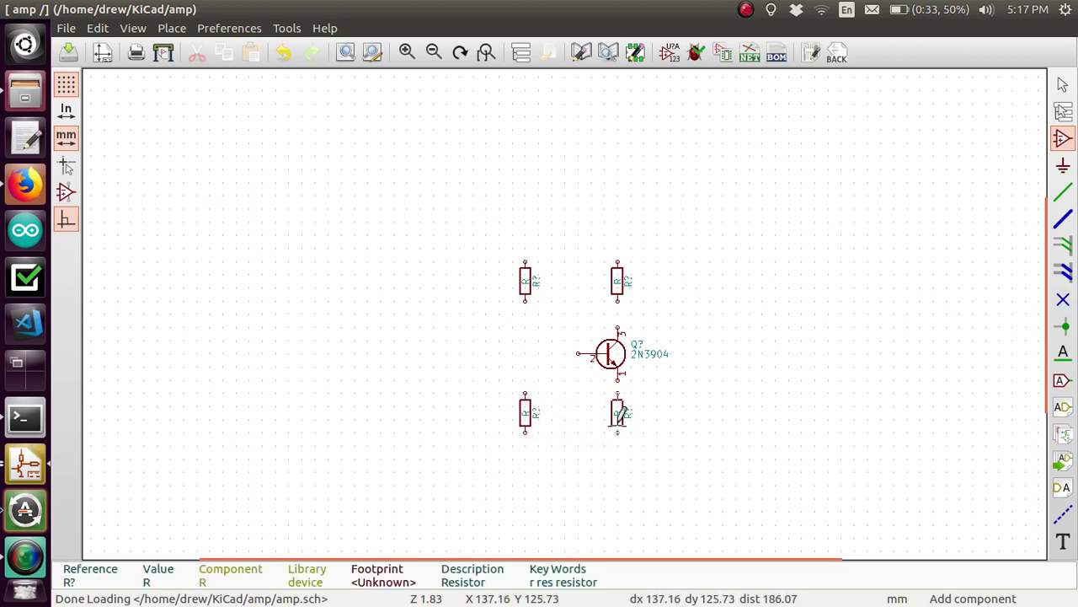
{"action": "left_click", "coordinate": [616, 425]}
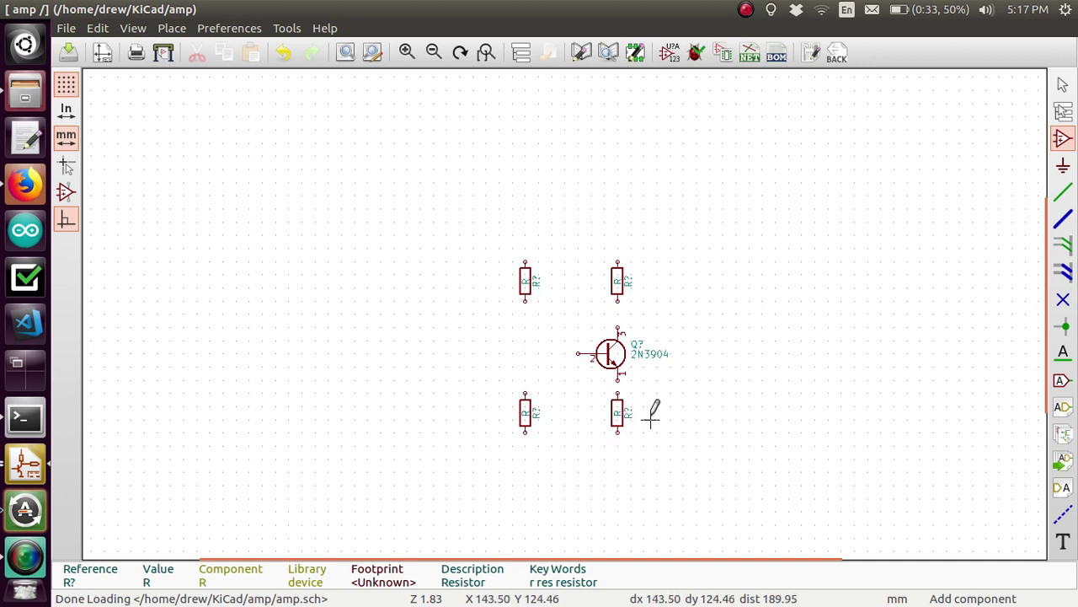
Place a +15V power symbol above the circuit, centred between the two upper resistors.
{"action": "left_click", "coordinate": [1065, 169]}
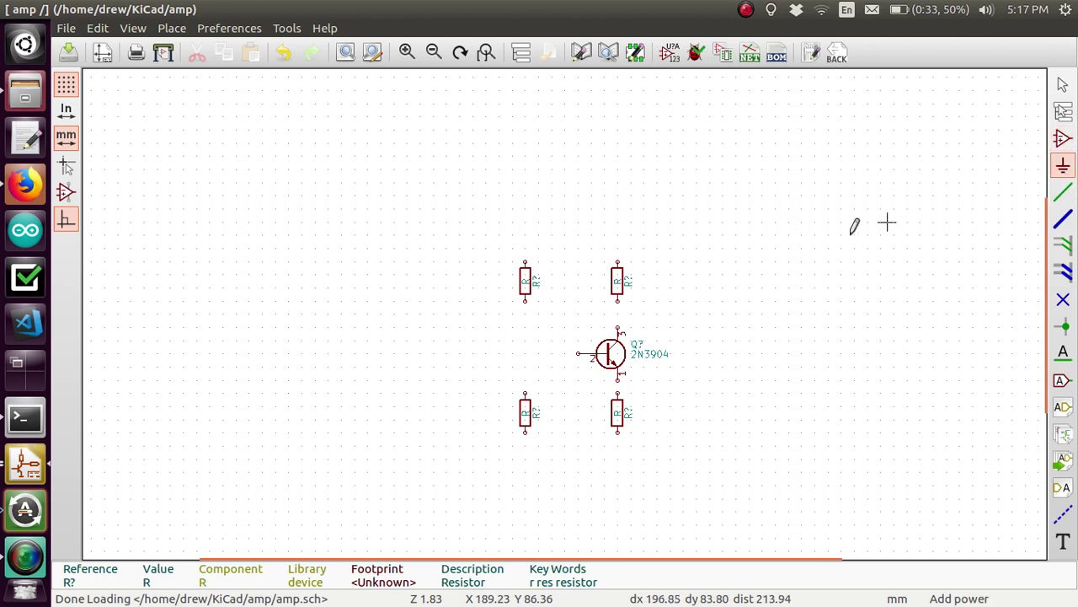
{"action": "left_click", "coordinate": [578, 226]}
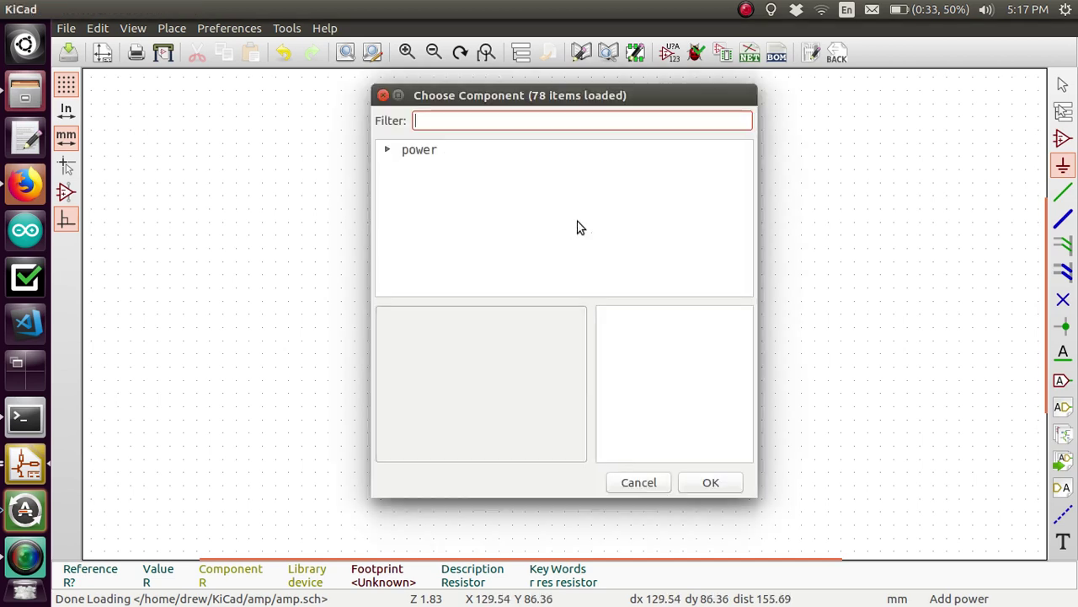
{"action": "left_click", "coordinate": [390, 151]}
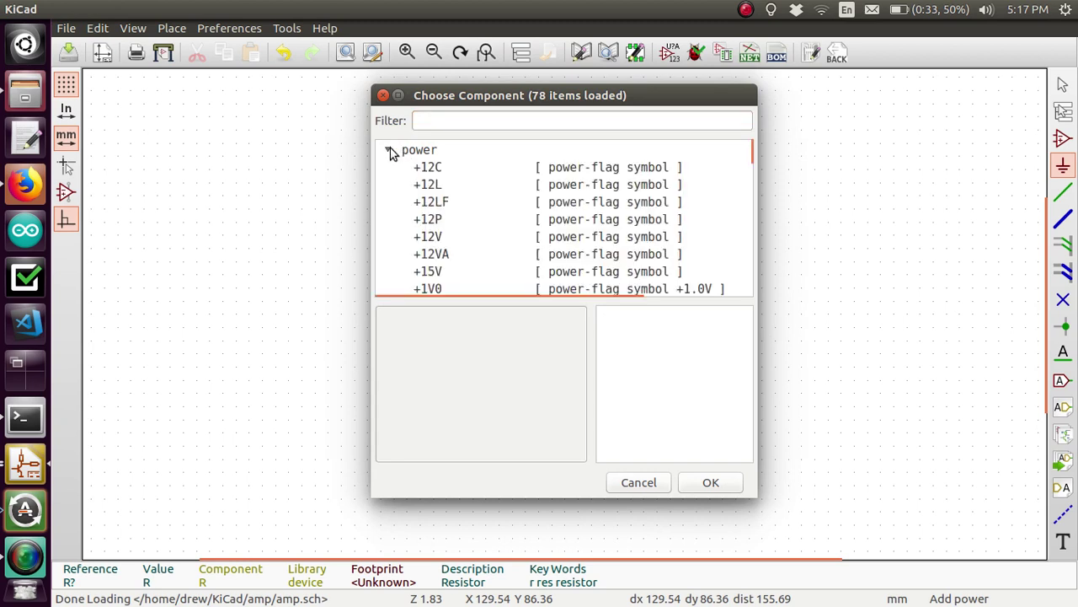
{"action": "left_click", "coordinate": [431, 274]}
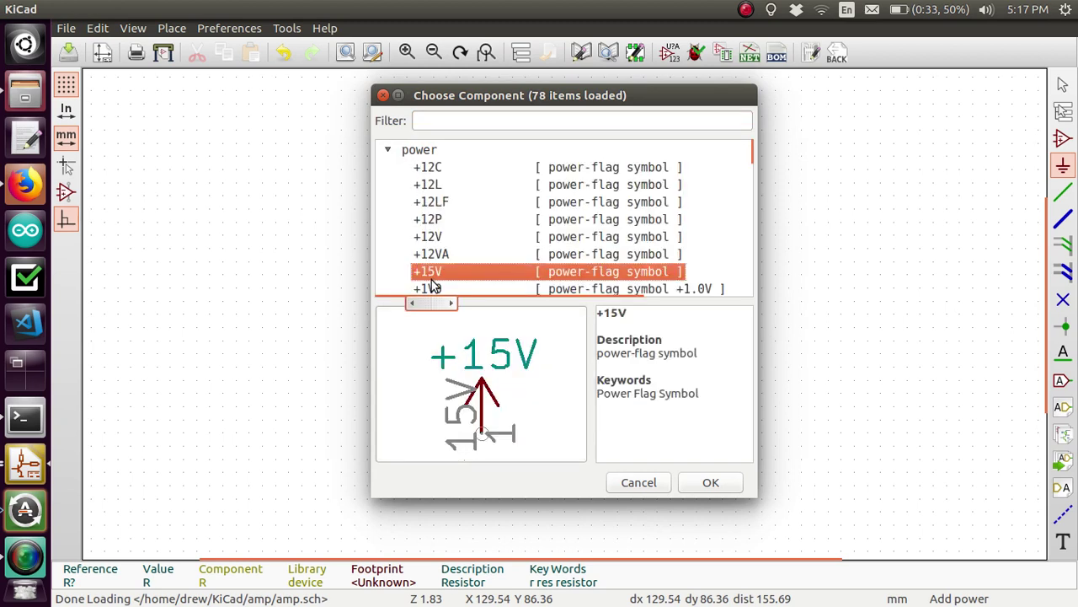
{"action": "left_click", "coordinate": [710, 483]}
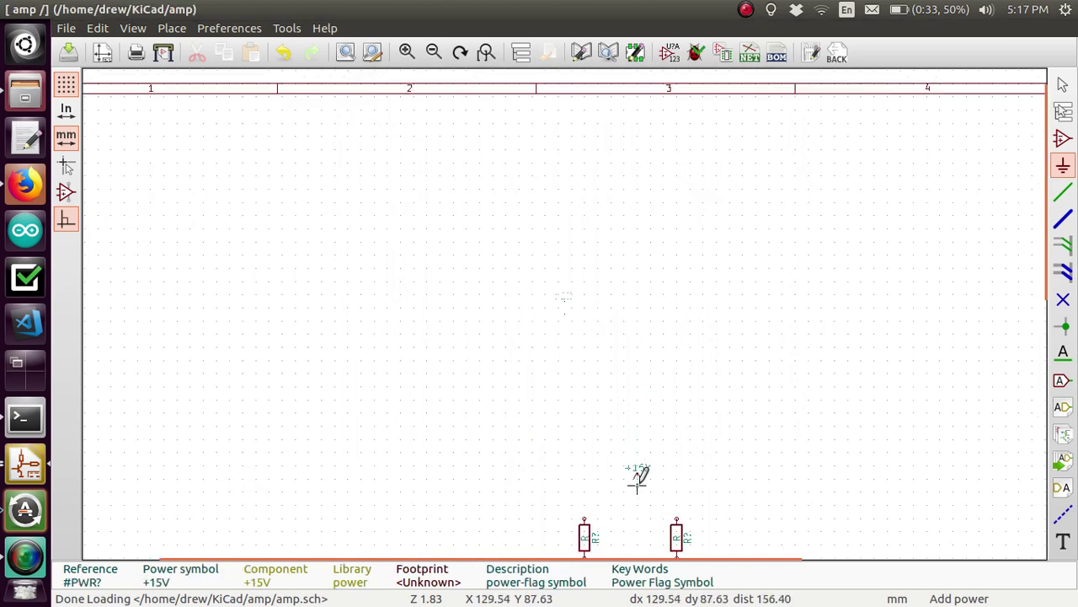
{"action": "scroll", "coordinate": [638, 478], "scroll_direction": "down", "scroll_amount": 1}
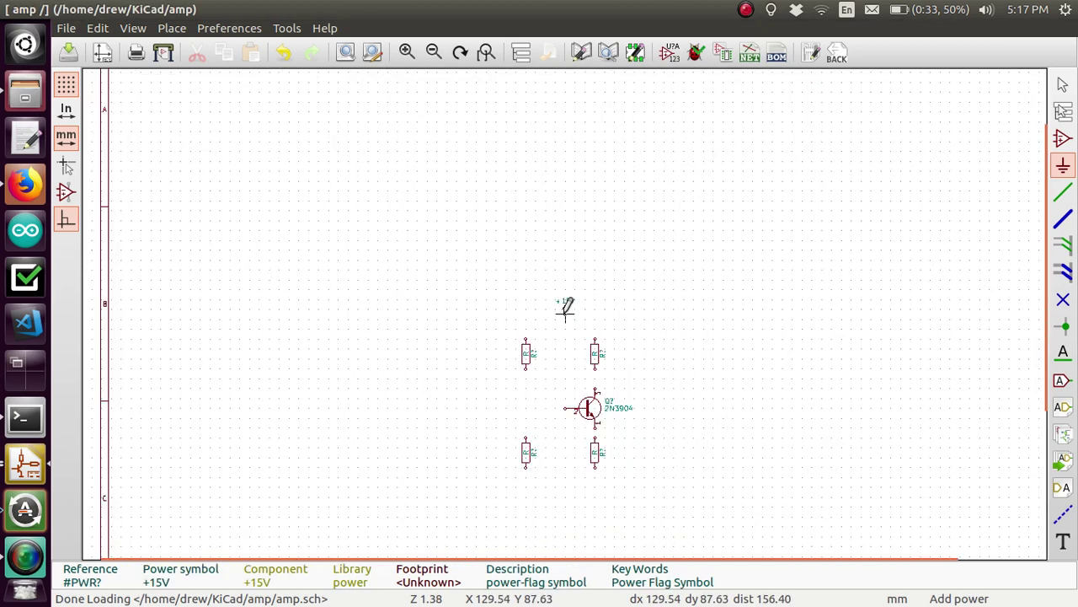
{"action": "left_click", "coordinate": [638, 478]}
{"action": "scroll", "coordinate": [638, 478], "scroll_direction": "down", "scroll_amount": 1}
{"action": "scroll", "coordinate": [567, 310], "scroll_direction": "up", "scroll_amount": 1}
{"action": "scroll", "coordinate": [567, 310], "scroll_direction": "up", "scroll_amount": 1}
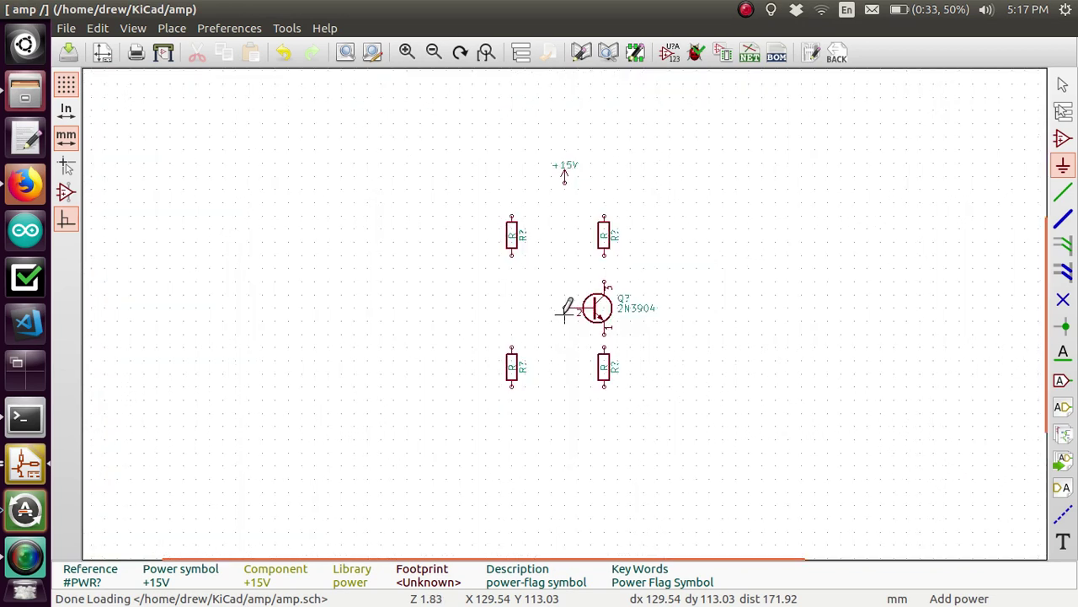
Place a GND power symbol below the circuit, centred between the two lower resistors.
{"action": "left_click", "coordinate": [564, 421]}
{"action": "type", "text": "gnd"}
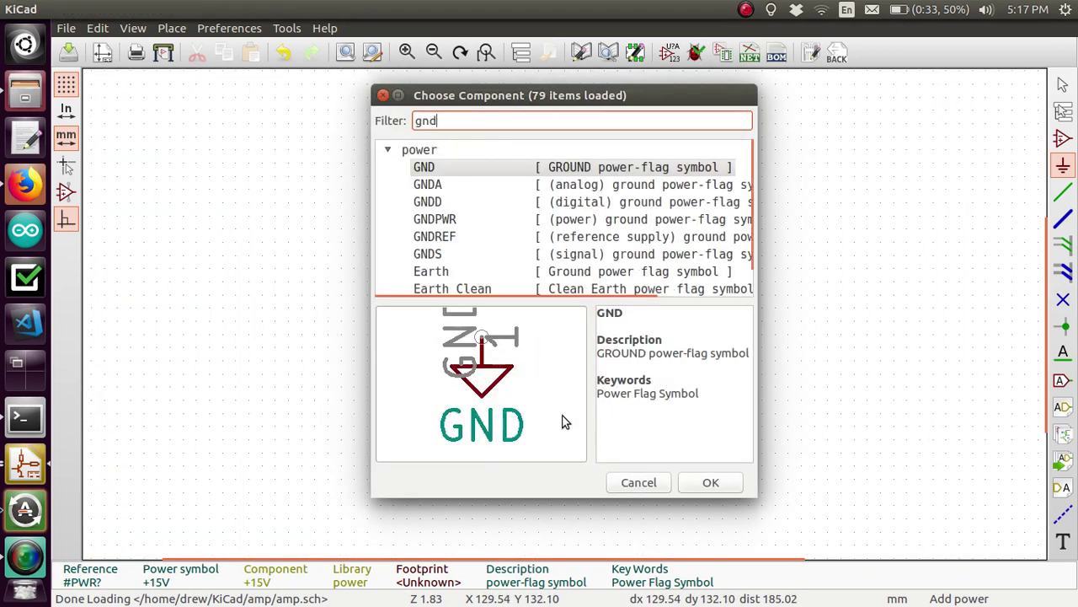
{"action": "key", "text": "Return"}
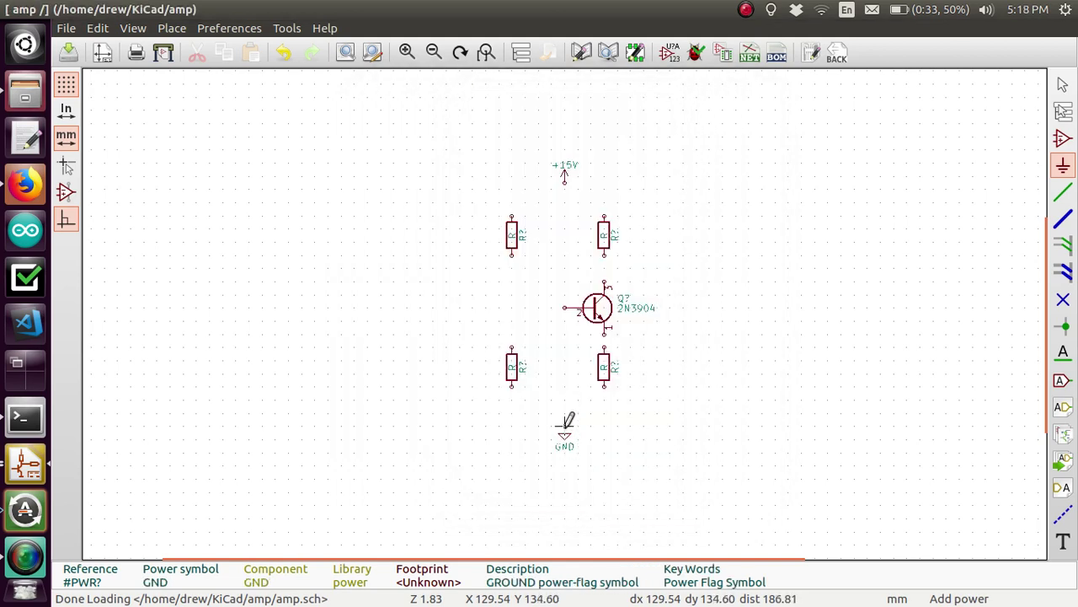
{"action": "left_click", "coordinate": [564, 426]}
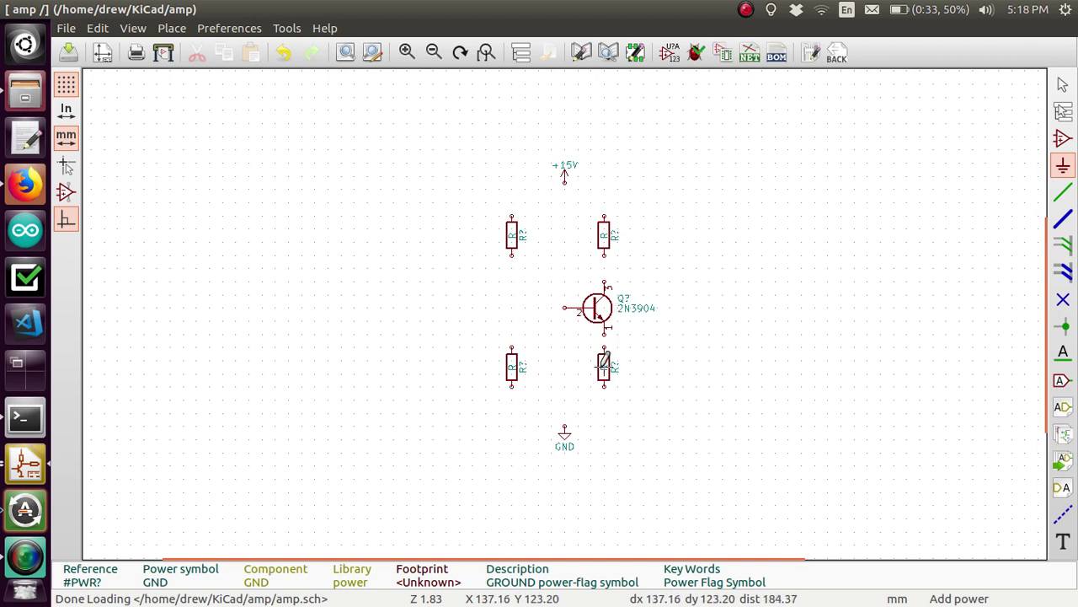
Move both lower resistors down two grid steps, keeping them level, and shift the +15V symbol one grid step up.
{"action": "mouse_move", "coordinate": [605, 362]}
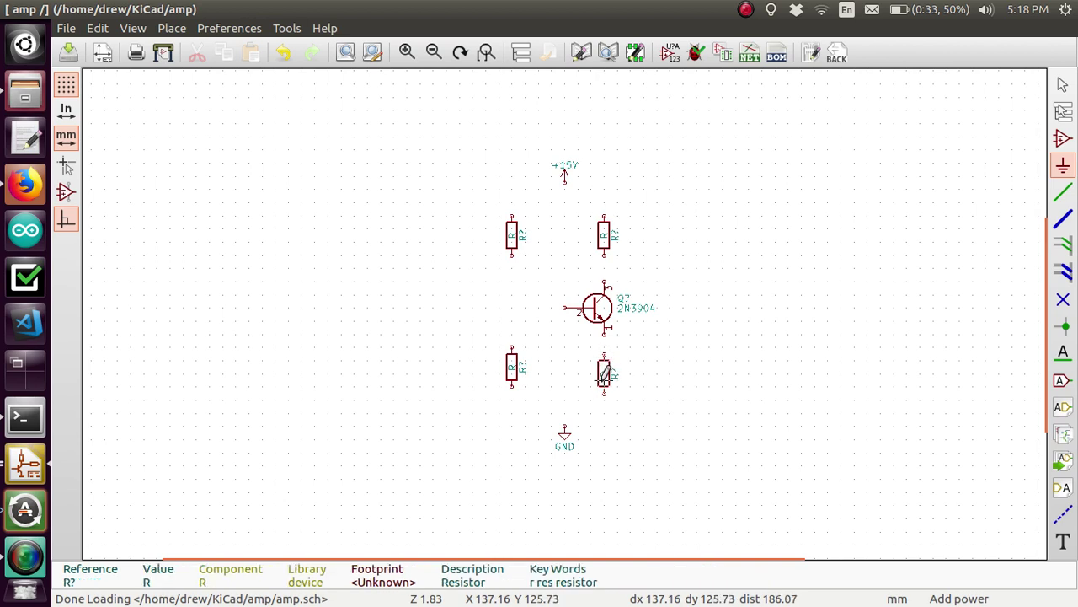
{"action": "key", "text": "m"}
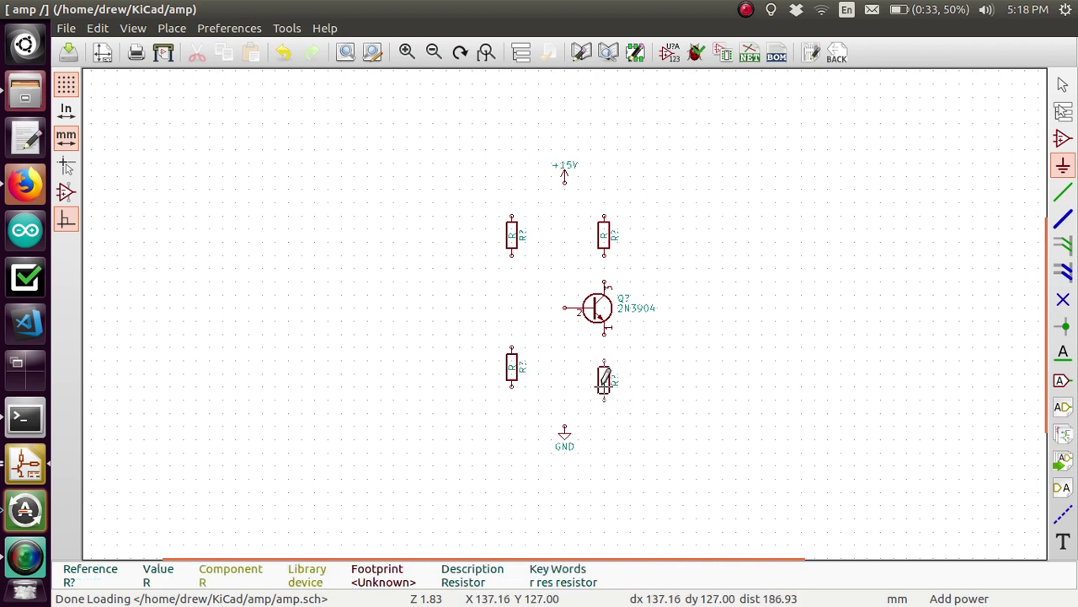
{"action": "left_click", "coordinate": [604, 379]}
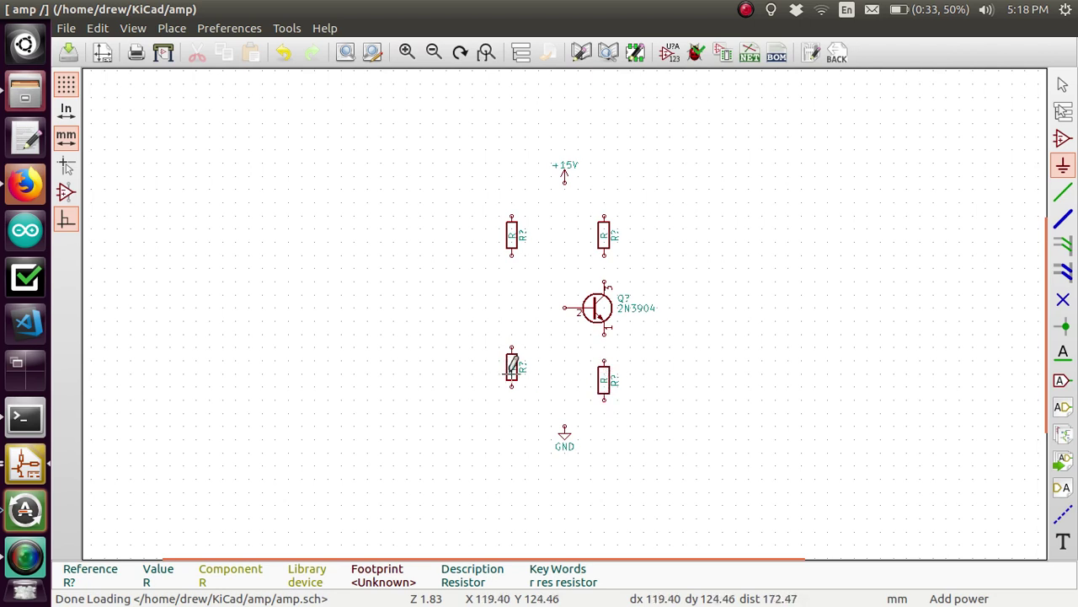
{"action": "key", "text": "m"}
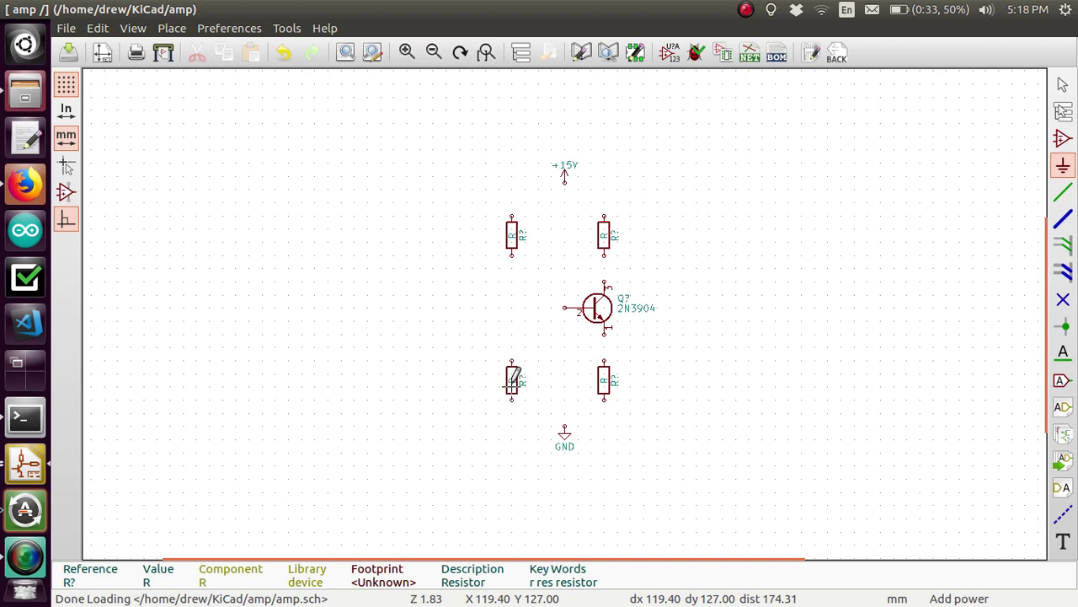
{"action": "left_click", "coordinate": [513, 379]}
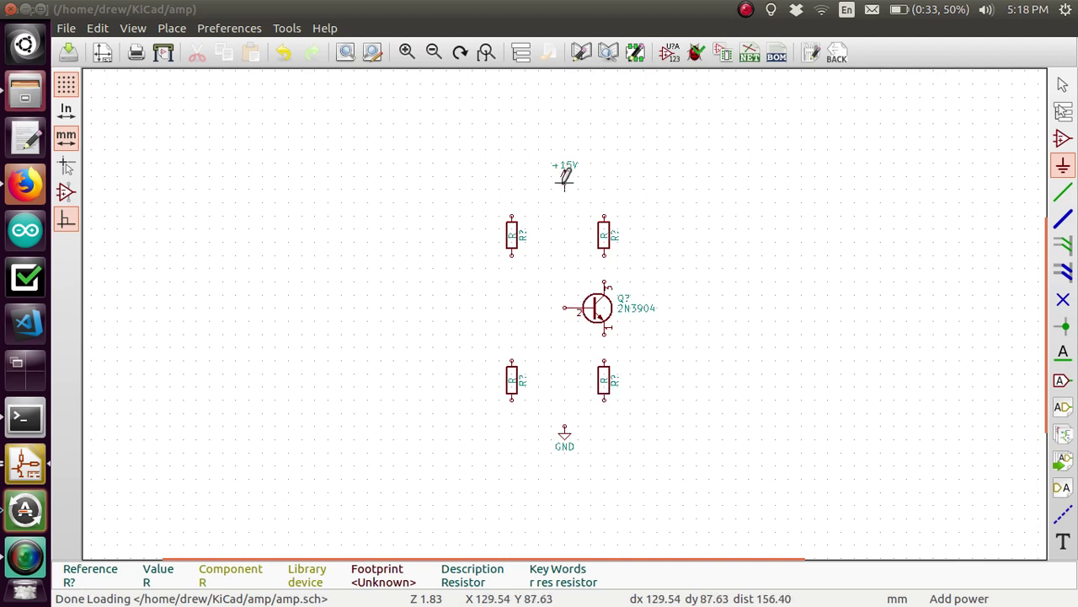
{"action": "key", "text": "m"}
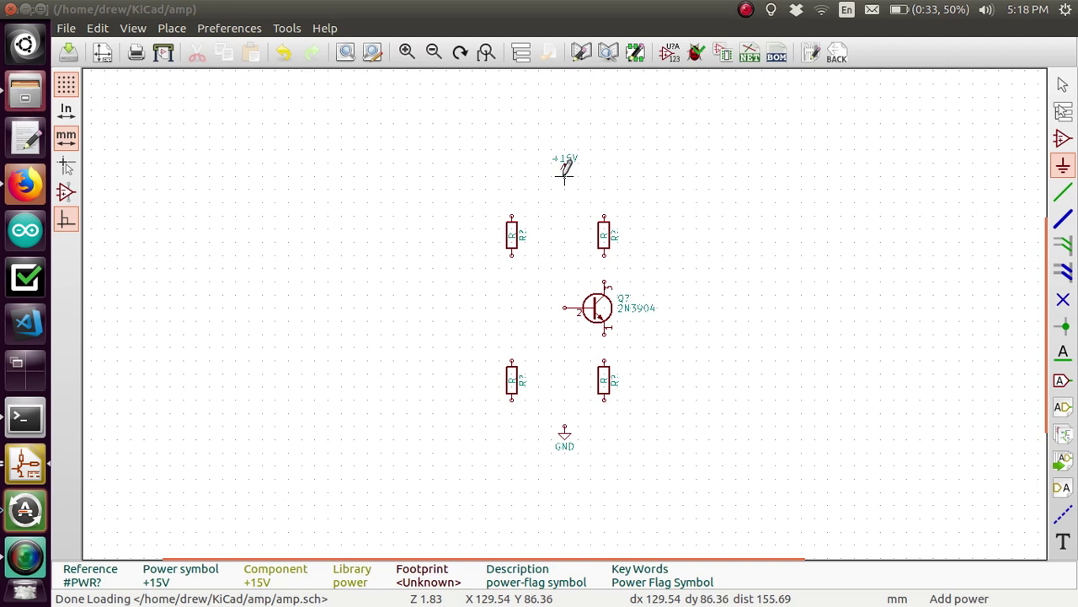
{"action": "left_click", "coordinate": [564, 175]}
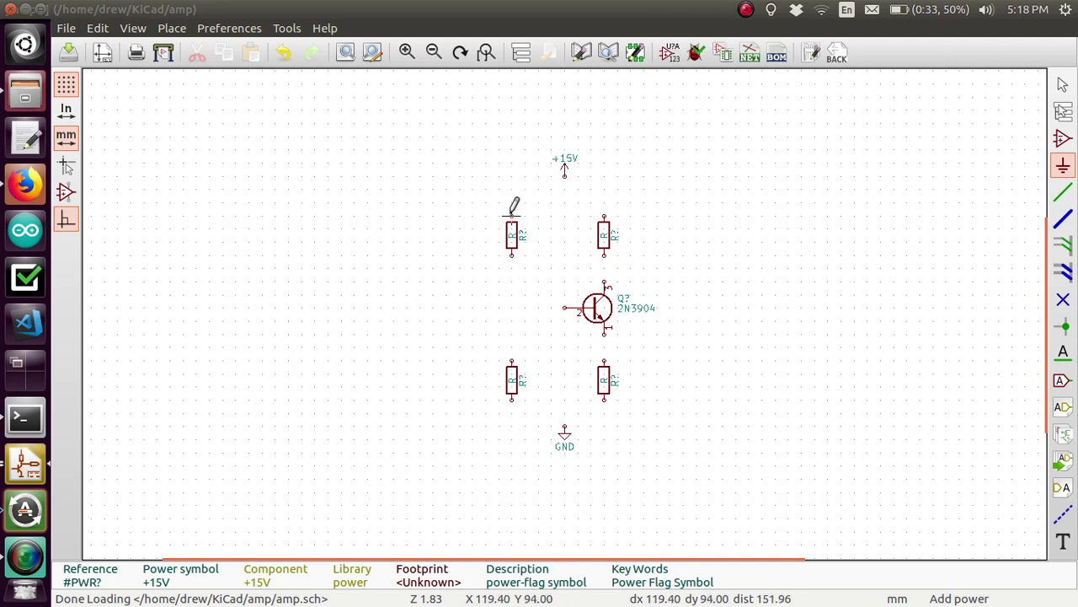
Wire the tops of both upper resistors to +15V and connect the upper right resistor to the transistor's collector.
{"action": "key", "text": "w"}
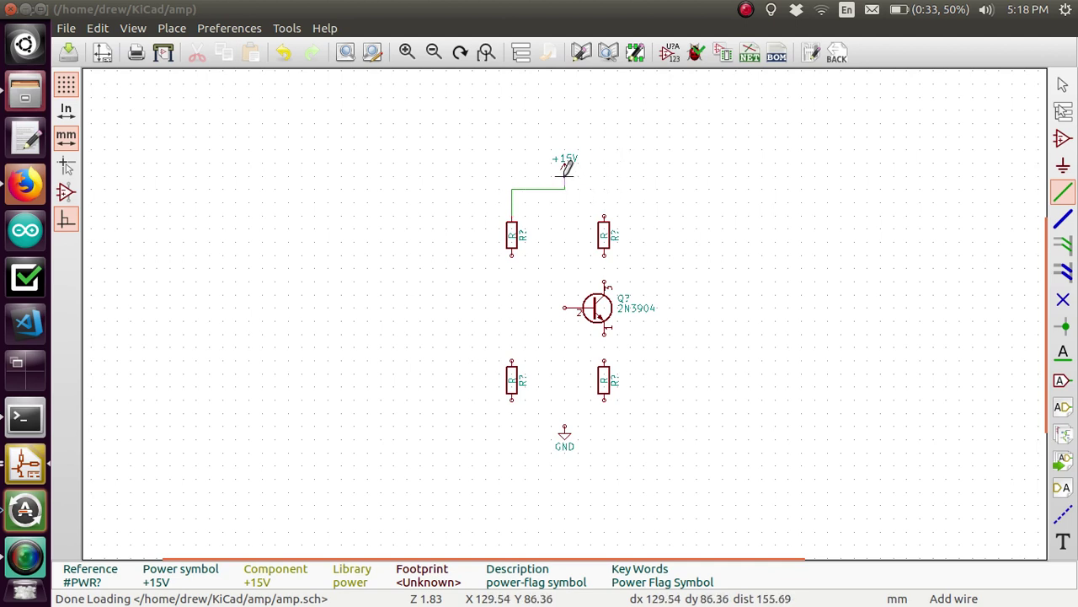
{"action": "left_click", "coordinate": [564, 175]}
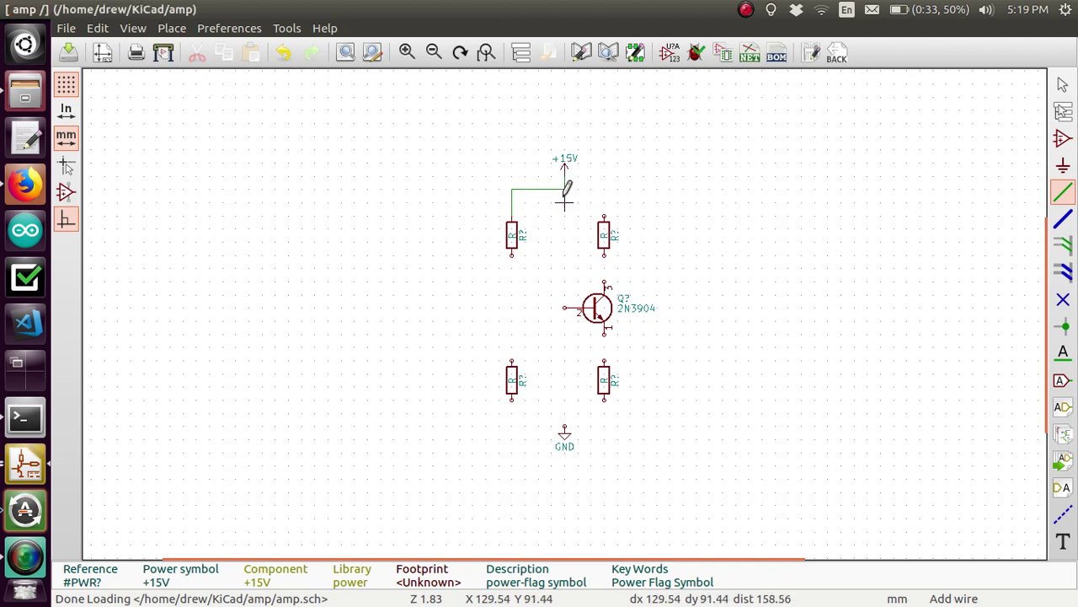
{"action": "left_click", "coordinate": [603, 217]}
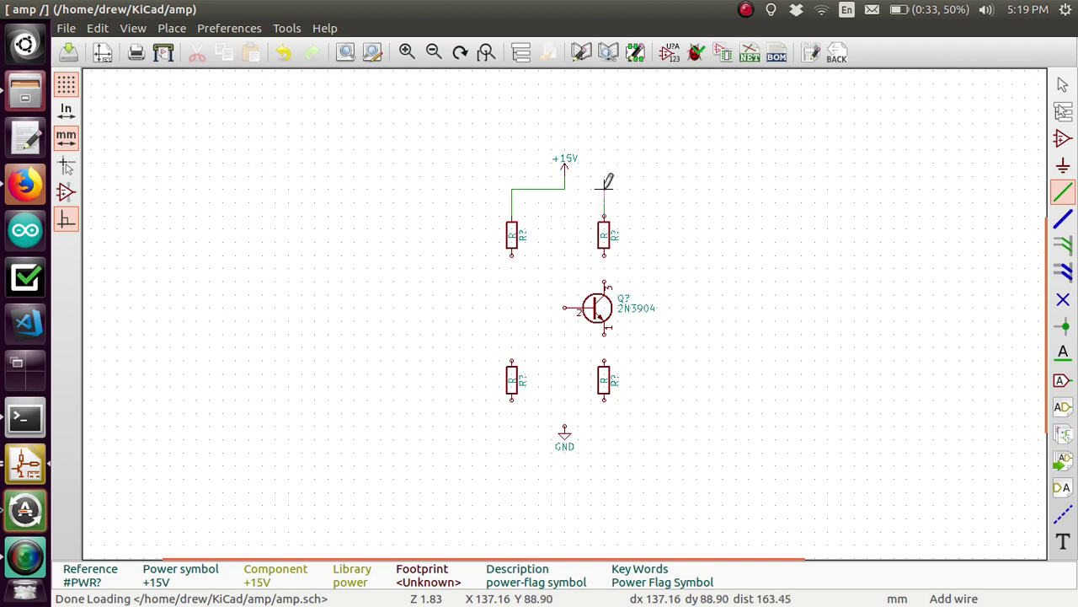
{"action": "left_click", "coordinate": [565, 189]}
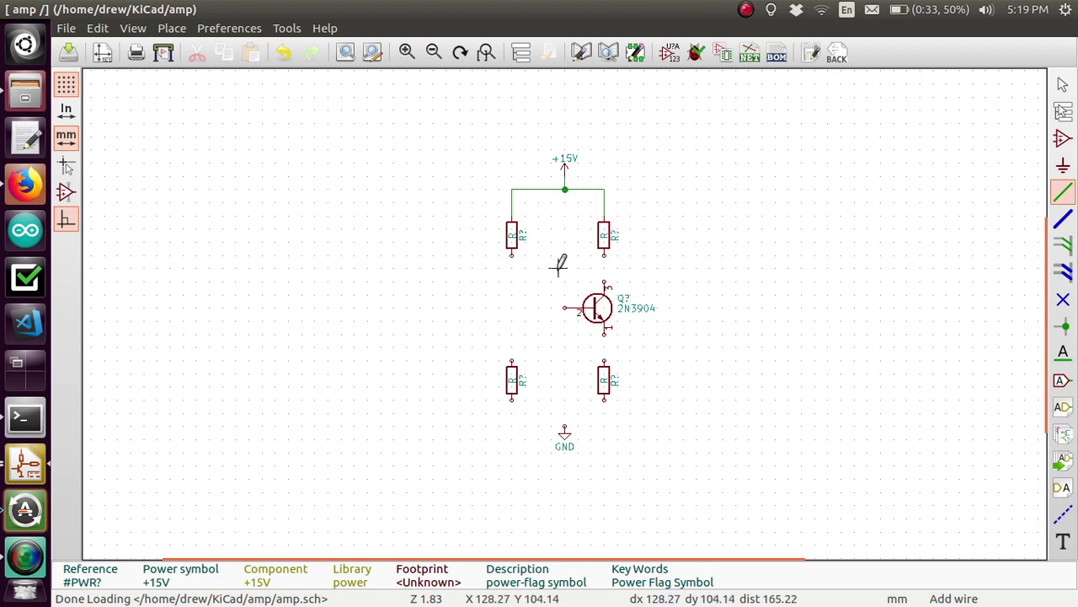
{"action": "left_click", "coordinate": [603, 285]}
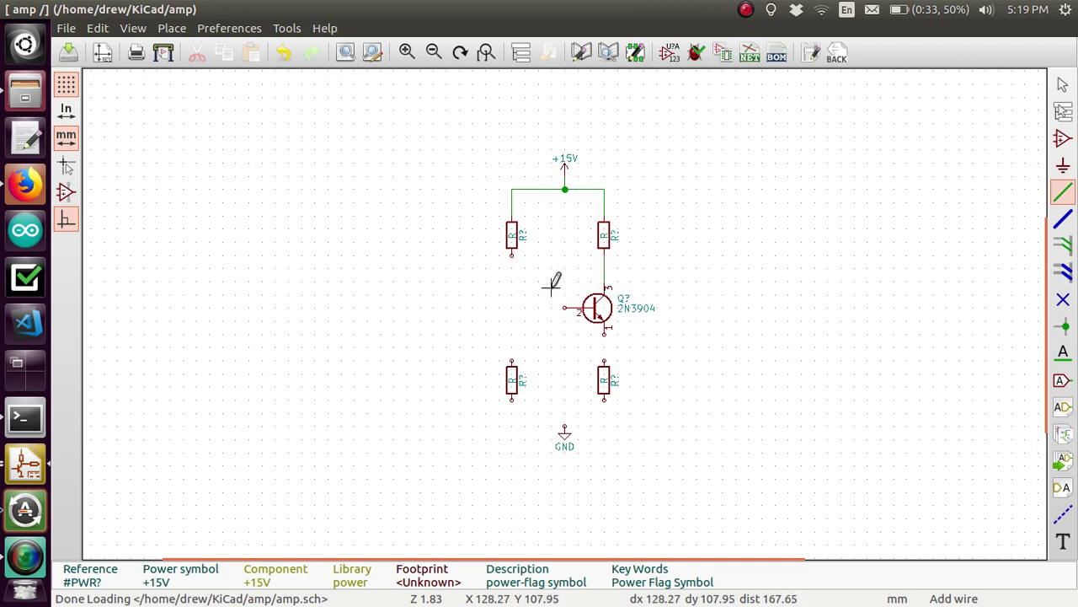
Wire the two left resistors together in series and connect their junction to the transistor's base.
{"action": "left_click", "coordinate": [511, 254]}
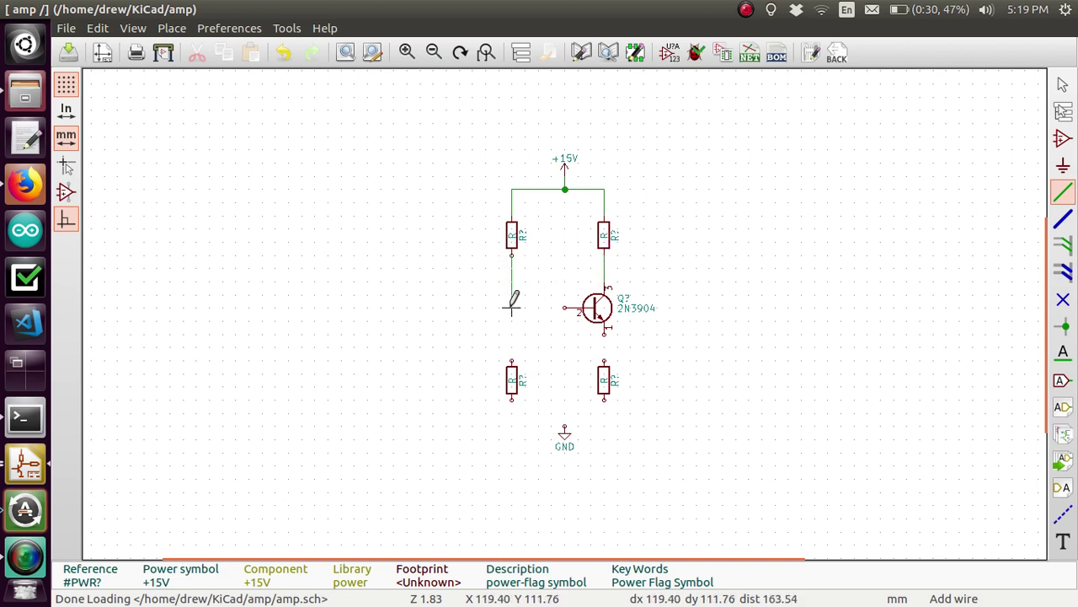
{"action": "left_click", "coordinate": [578, 307]}
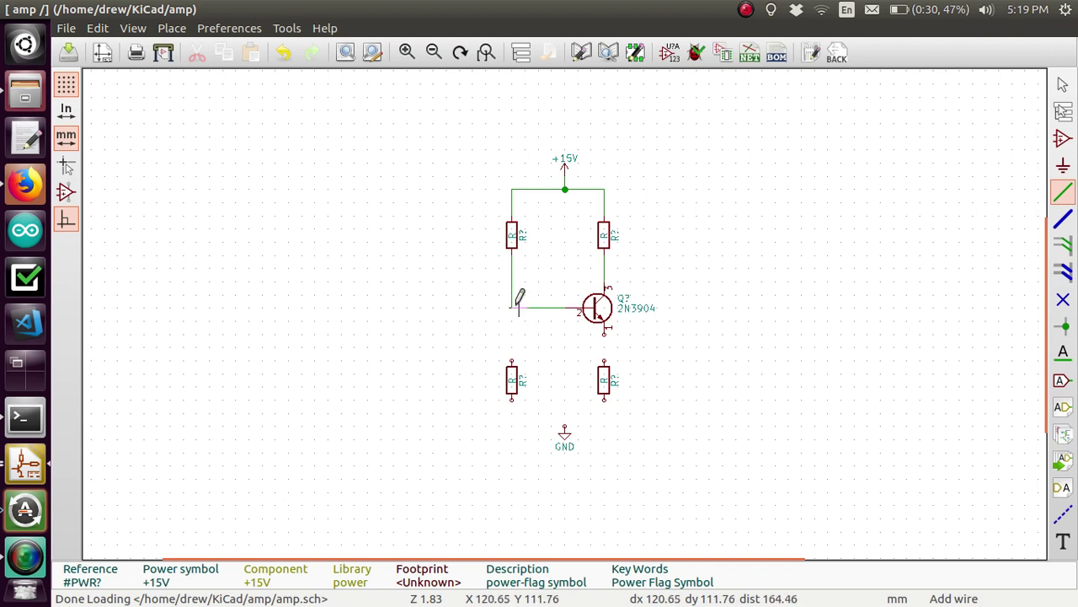
{"action": "left_click", "coordinate": [511, 307]}
{"action": "left_click", "coordinate": [511, 364]}
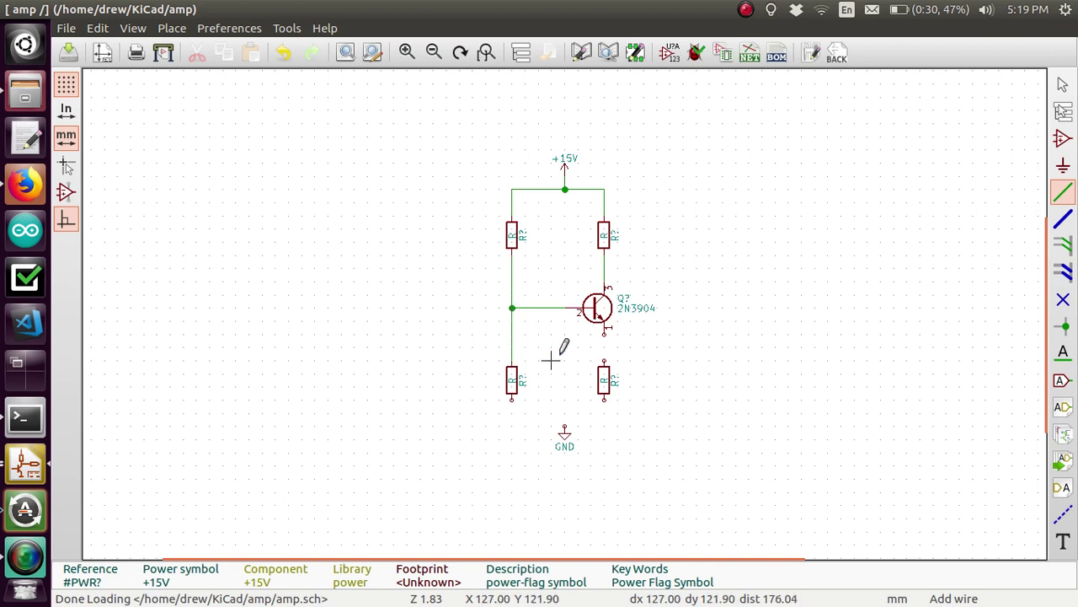
Wire the emitter to the resistor below it and connect the bottoms of both lower resistors to GND.
{"action": "left_click", "coordinate": [603, 335]}
{"action": "left_click", "coordinate": [603, 366]}
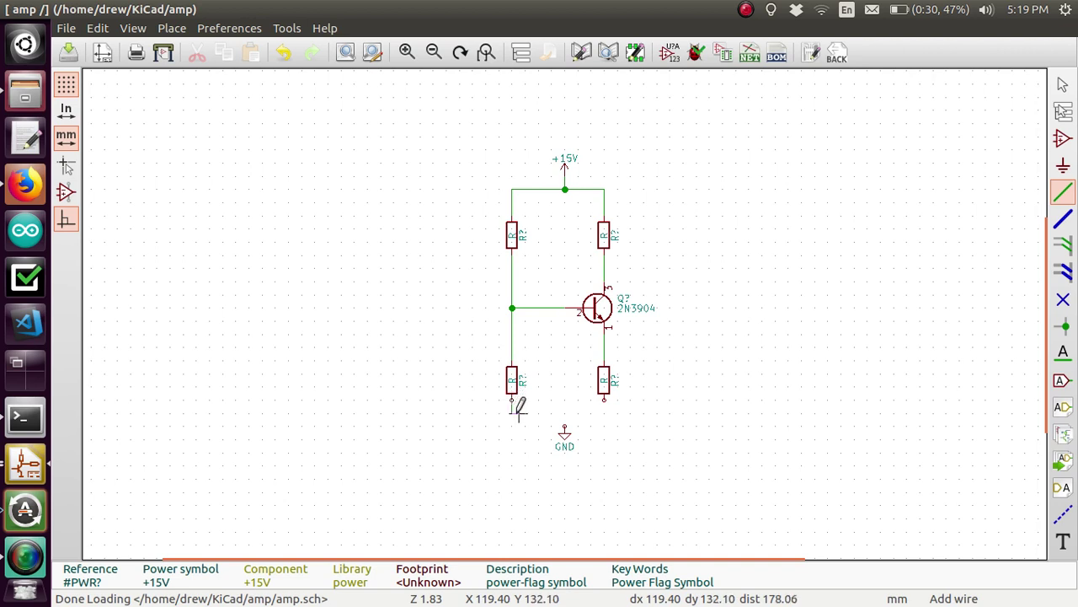
{"action": "left_click", "coordinate": [511, 401]}
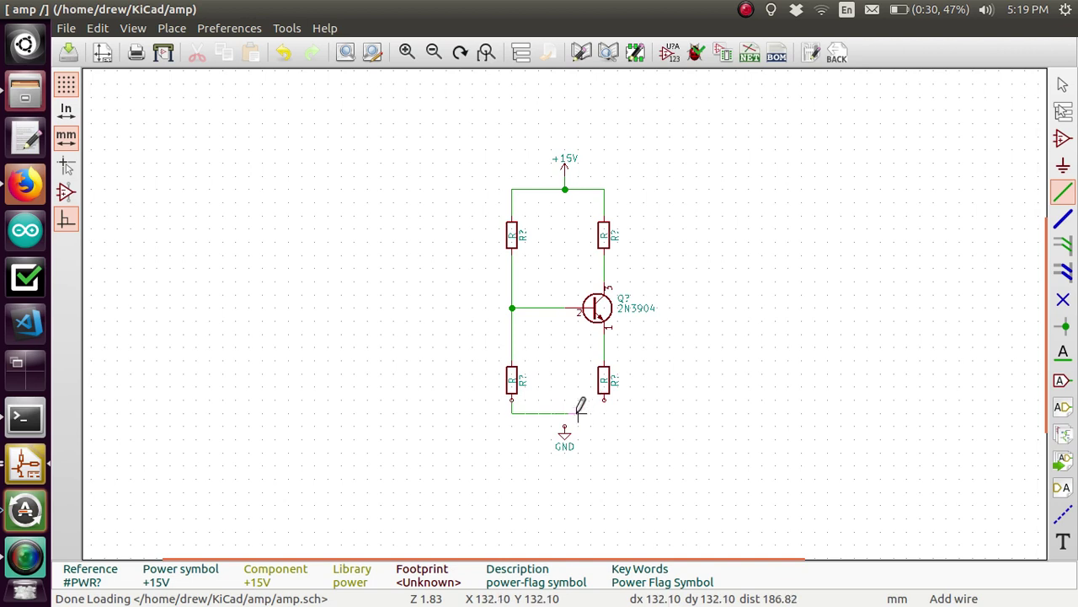
{"action": "left_click", "coordinate": [564, 426]}
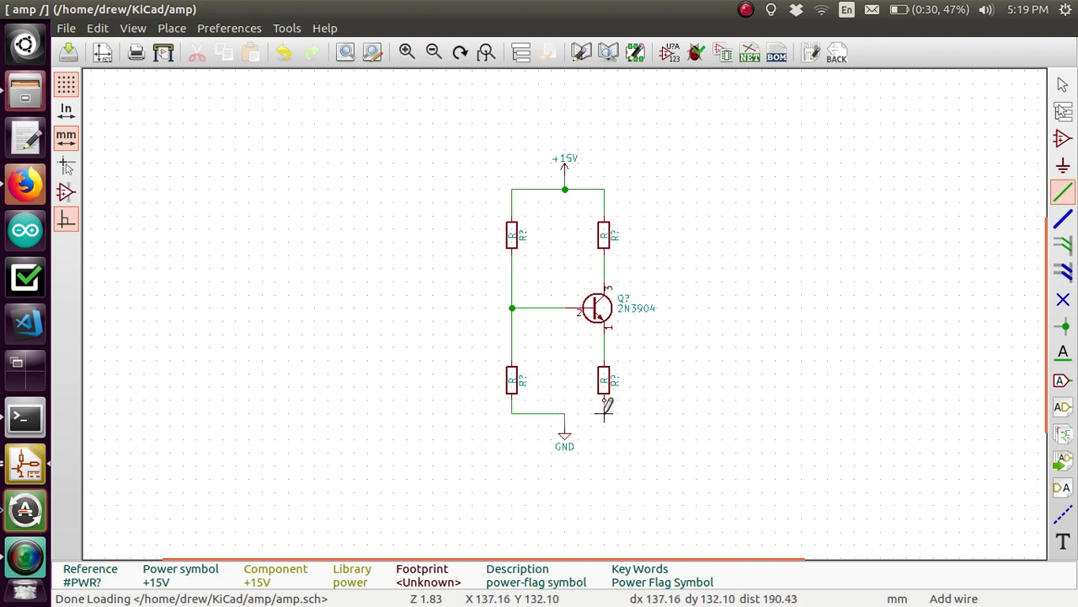
{"action": "left_click", "coordinate": [603, 401]}
{"action": "left_click", "coordinate": [566, 412]}
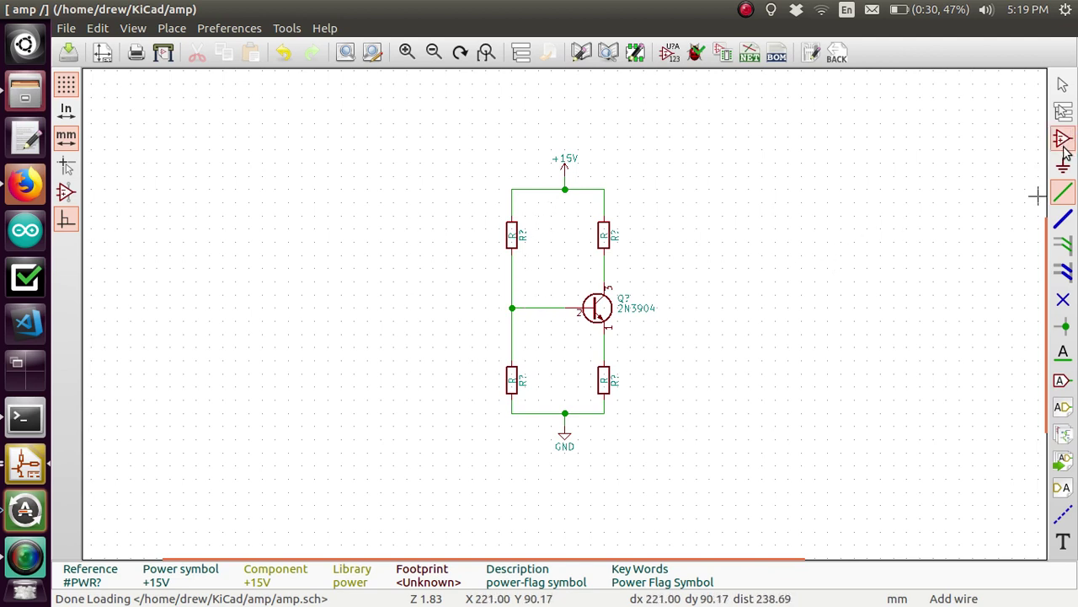
Place a two-pin connector Conn_01x02 from the conn library to the upper right of the amplifier circuit.
{"action": "left_click", "coordinate": [1063, 142]}
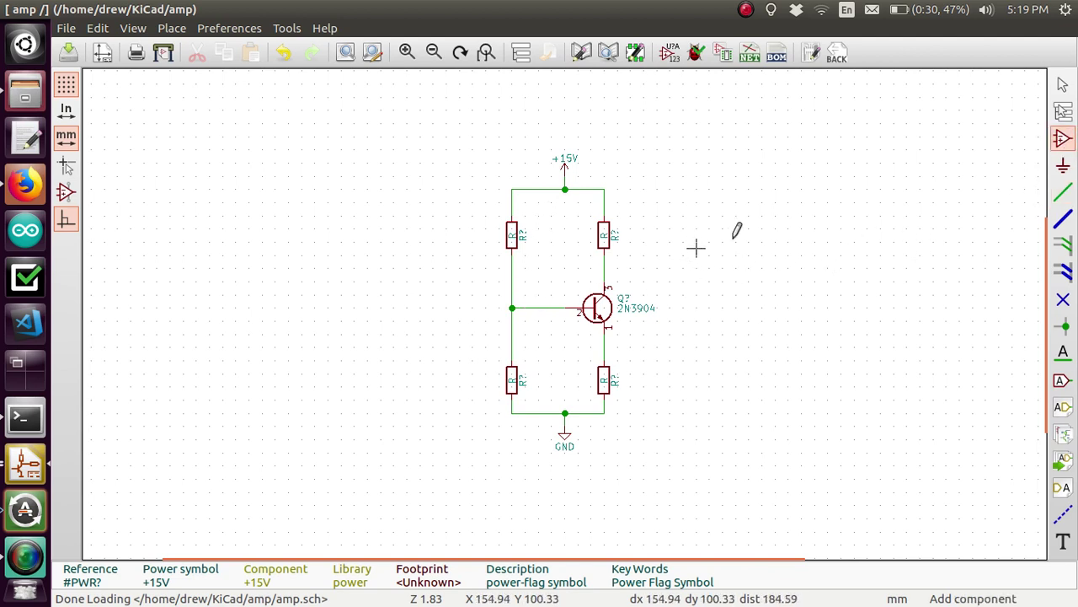
{"action": "left_click", "coordinate": [697, 190]}
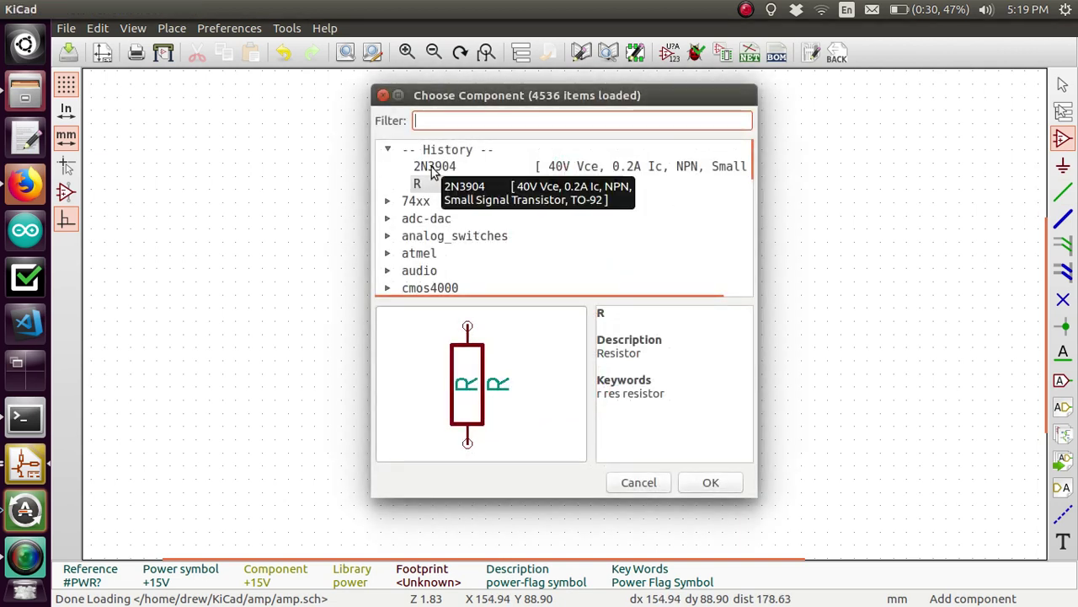
{"action": "type", "text": "conn"}
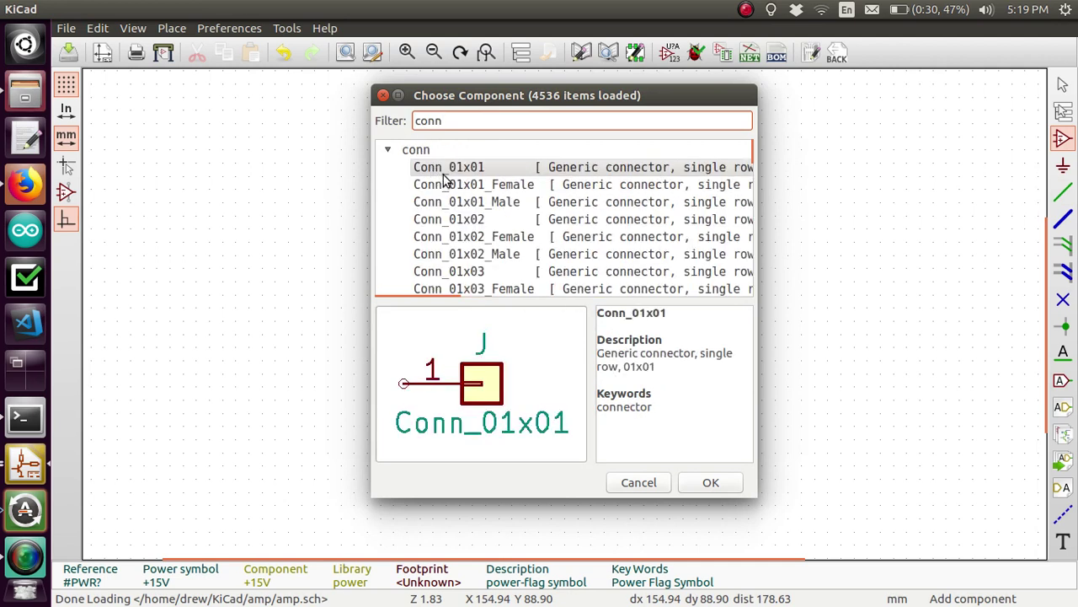
{"action": "key", "text": "Down"}
{"action": "key", "text": "Down"}
{"action": "key", "text": "Down"}
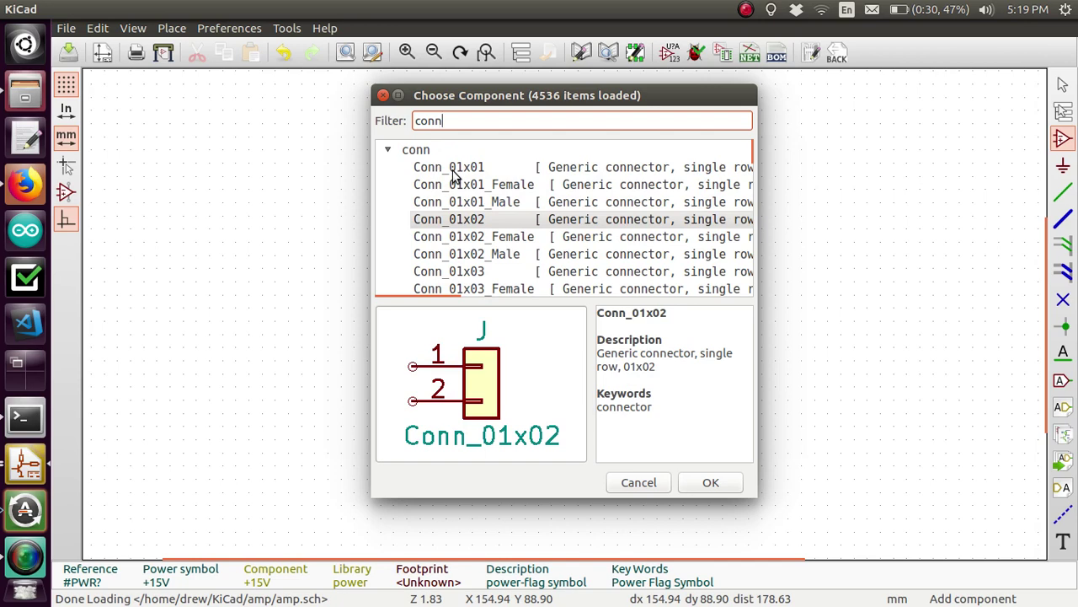
{"action": "key", "text": "Return"}
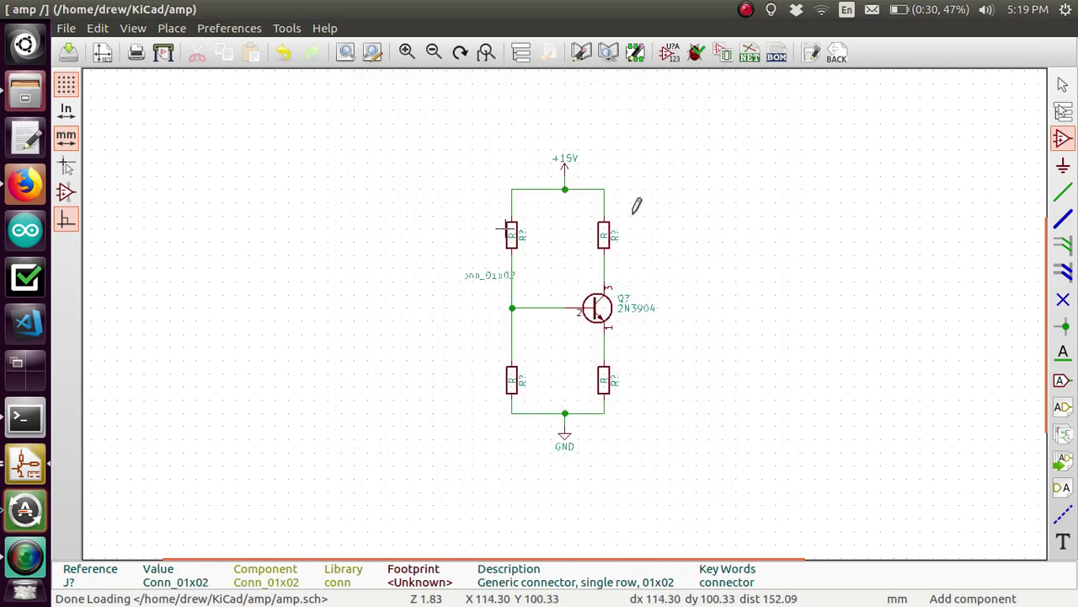
{"action": "left_click", "coordinate": [809, 202]}
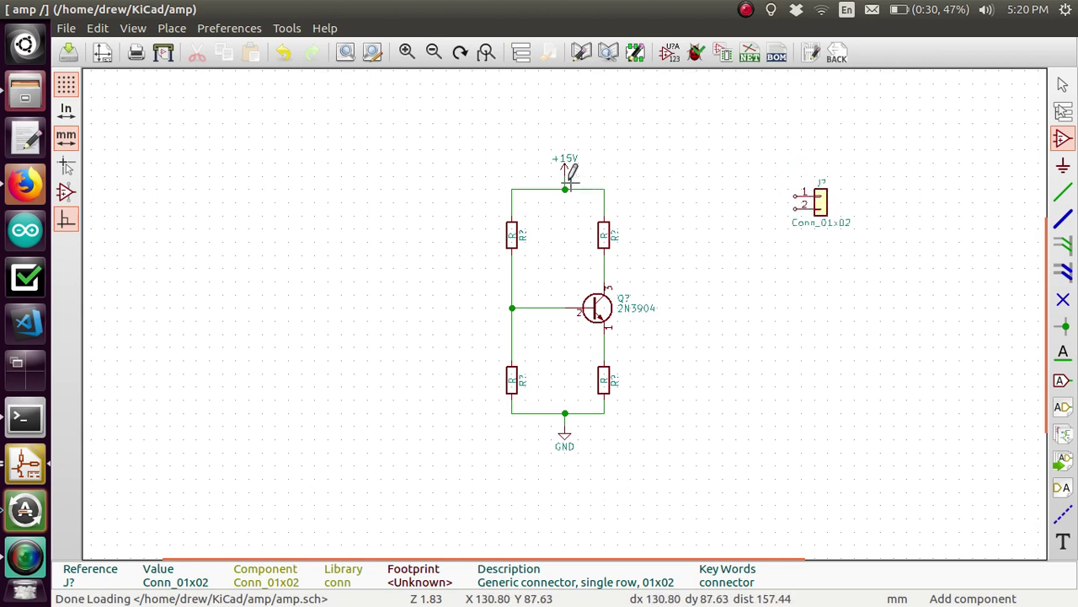
Copy the +15V and GND symbols to the left of the connector, one above the other, and adjust the spacing between the three parts.
{"action": "key", "text": "c"}
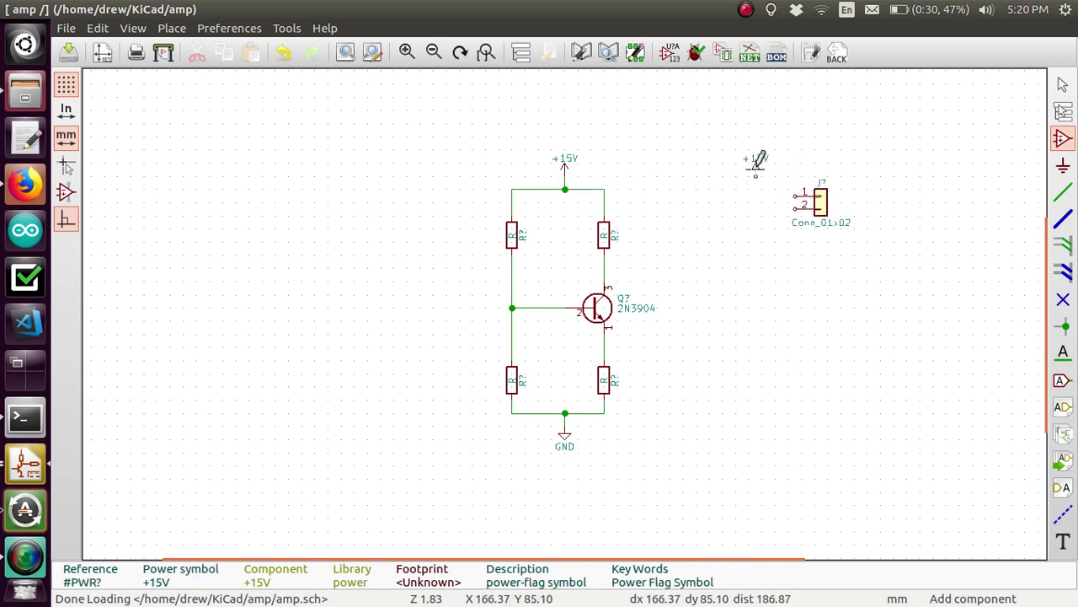
{"action": "left_click", "coordinate": [757, 160]}
{"action": "key", "text": "c"}
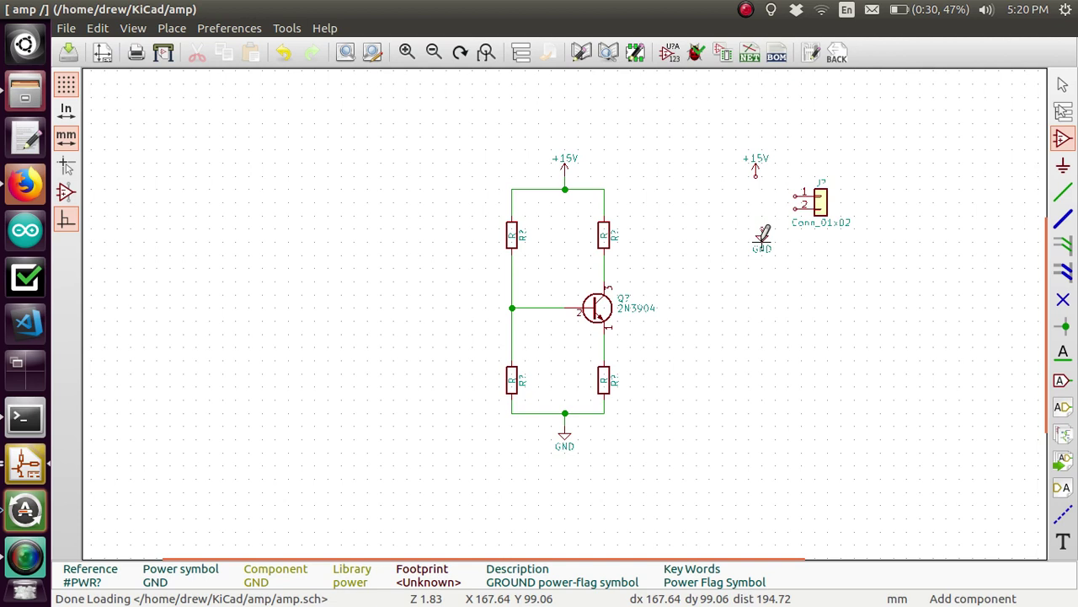
{"action": "left_click", "coordinate": [761, 236]}
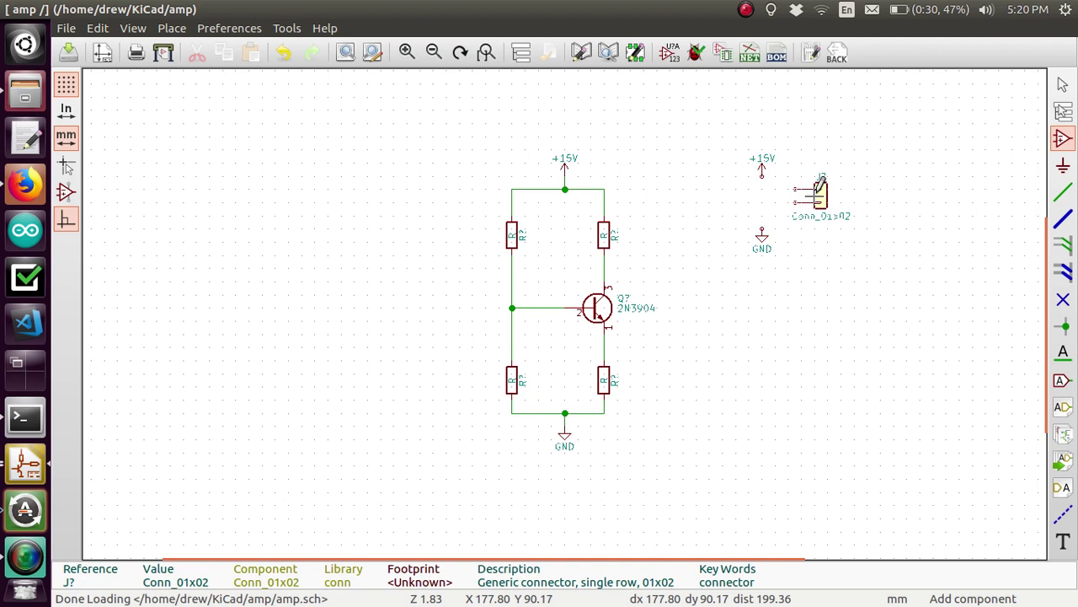
{"action": "left_click_drag", "start_coordinate": [819, 180], "coordinate": [763, 148]}
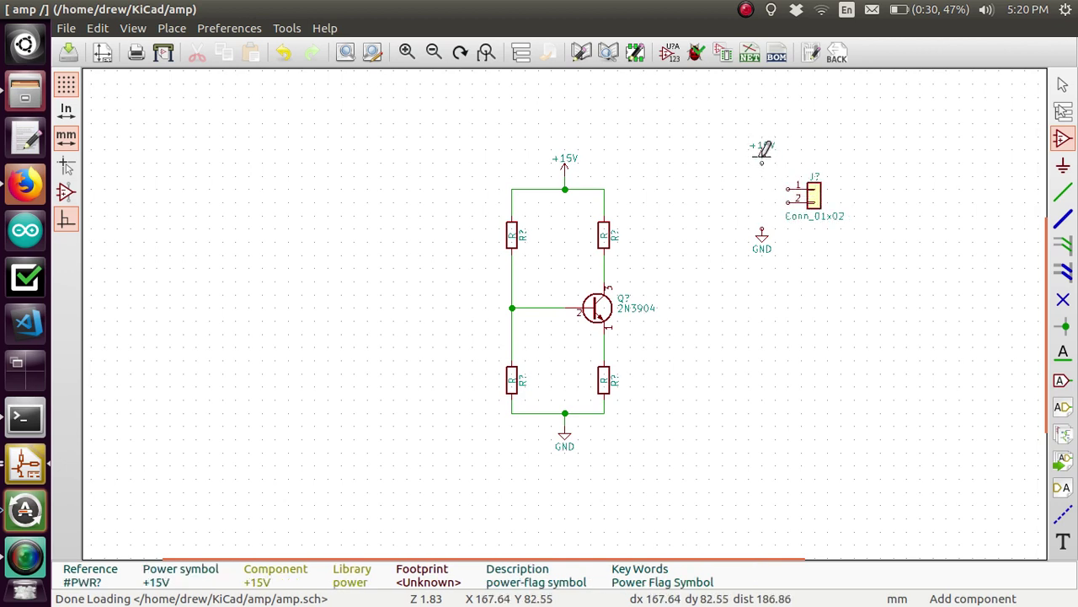
Wire the copied +15V symbol to pin 1 of the connector.
{"action": "key", "text": "w"}
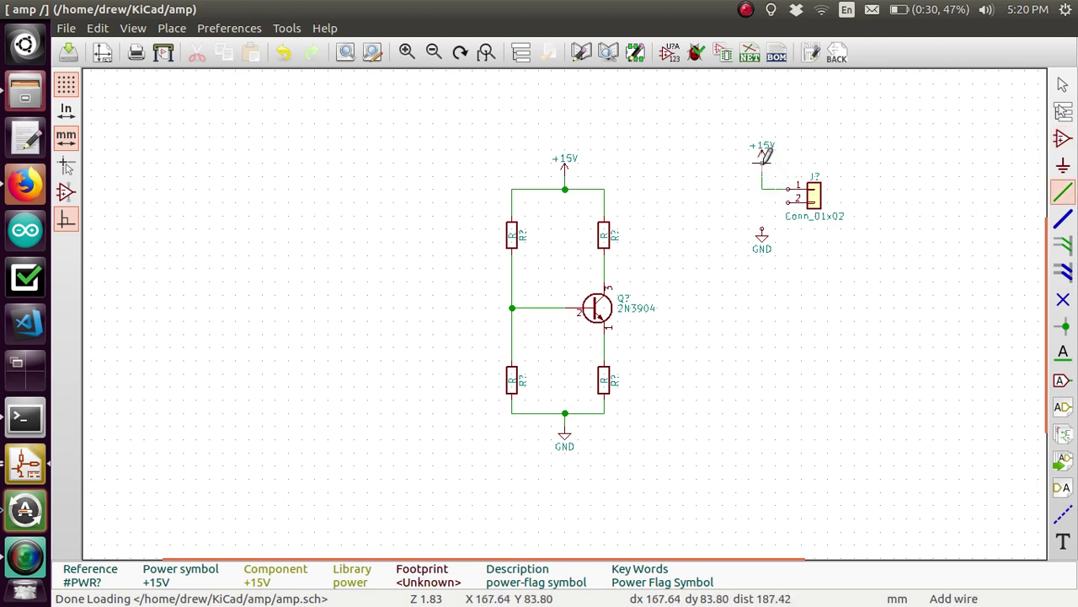
{"action": "left_click", "coordinate": [762, 158]}
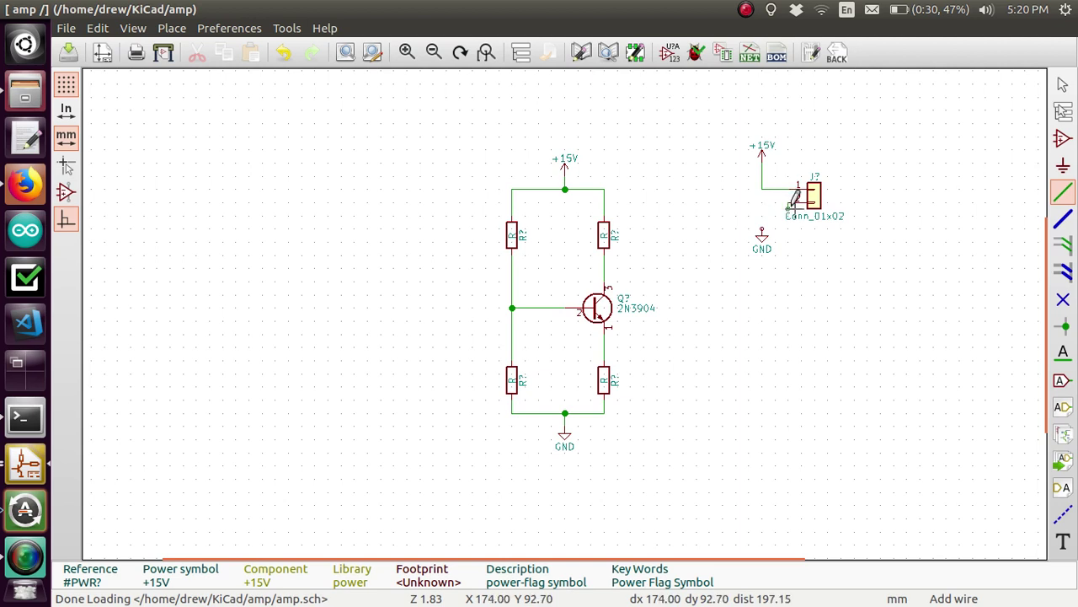
{"action": "key", "text": "Escape"}
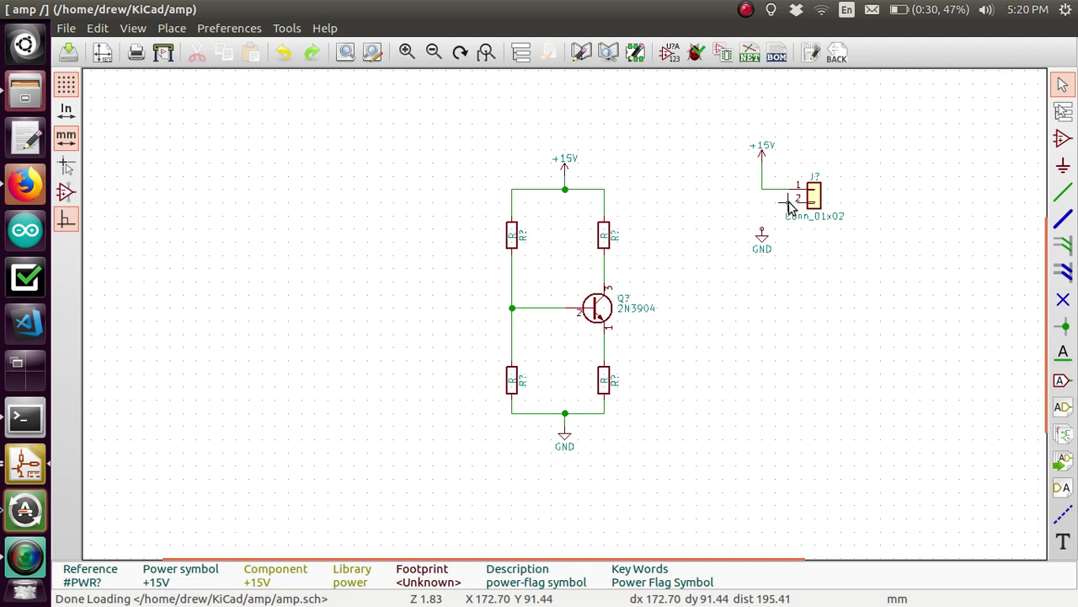
Wire pin 2 of the upper-right power connector to the GND symbol beside it.
{"action": "key", "text": "w"}
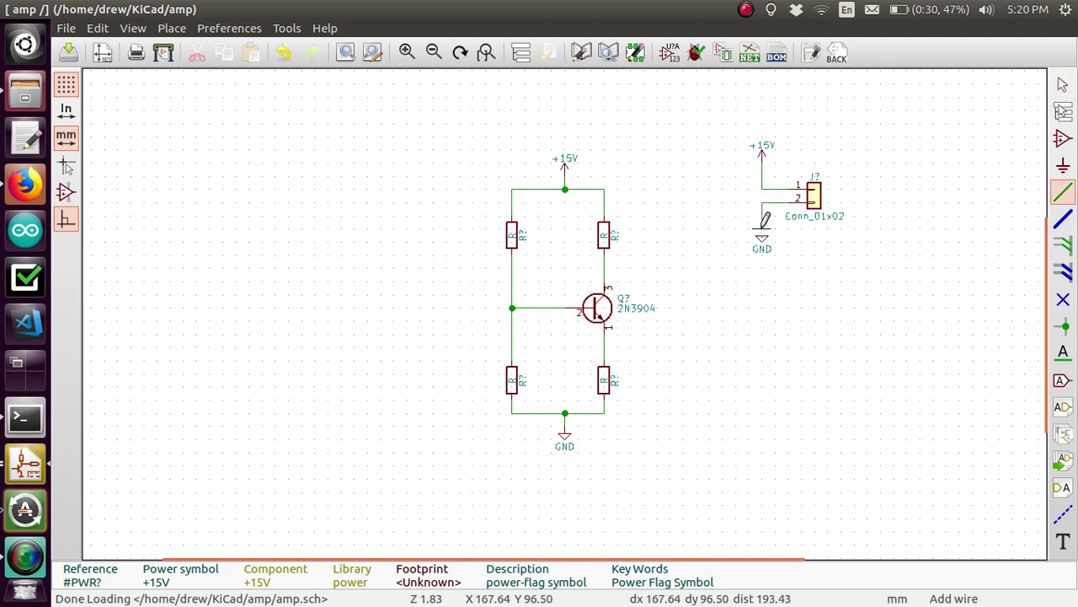
{"action": "left_click", "coordinate": [763, 237]}
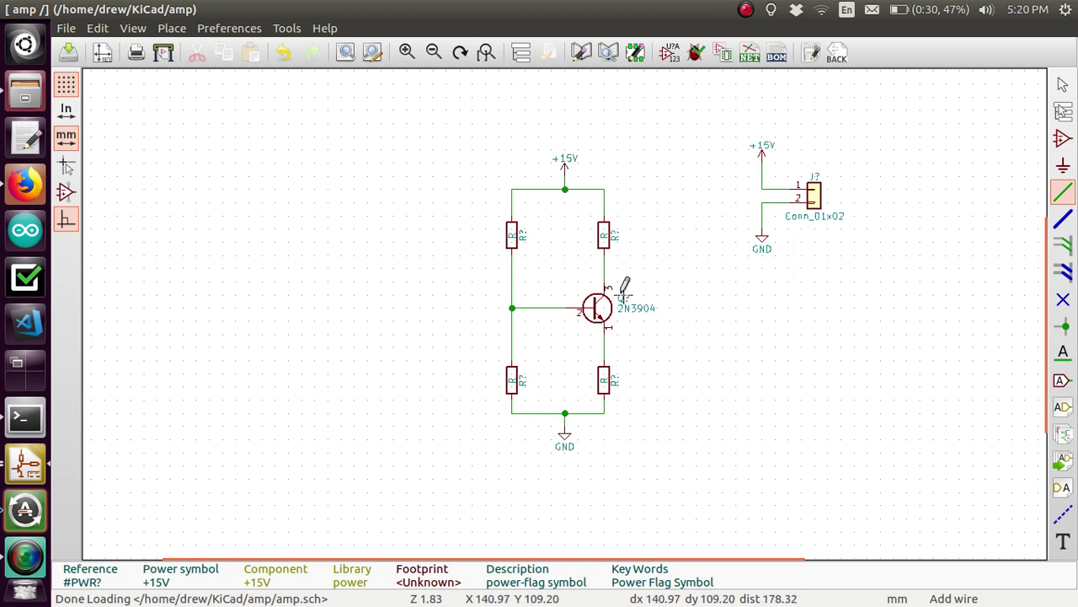
Copy the two-pin connector to both sides of the transistor circuit and rotate the left copy so its pins face the circuit.
{"action": "key", "text": "m"}
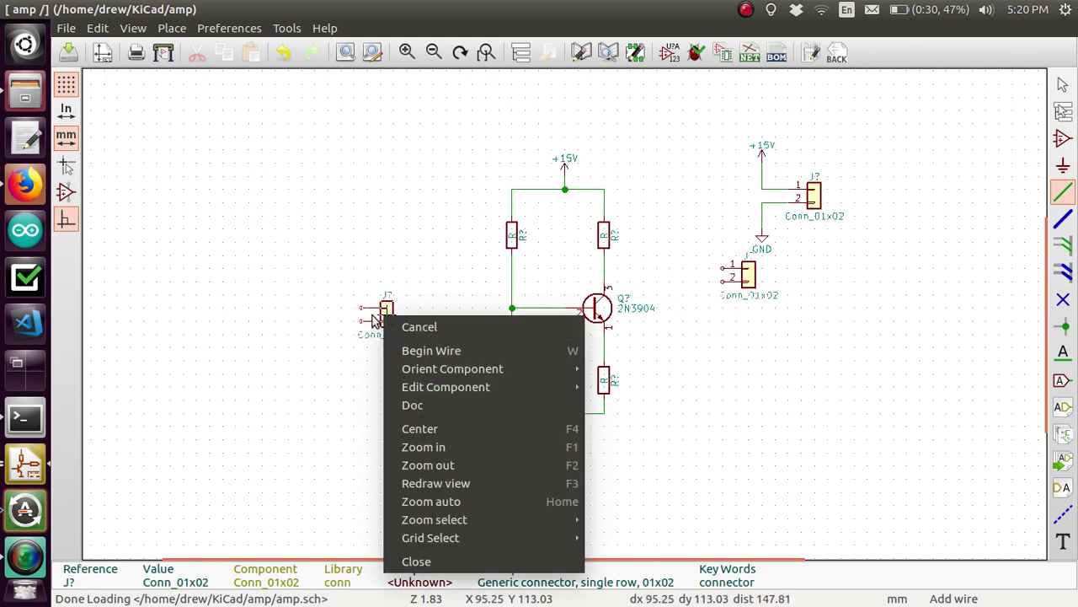
{"action": "key", "text": "Escape"}
{"action": "key", "text": "m"}
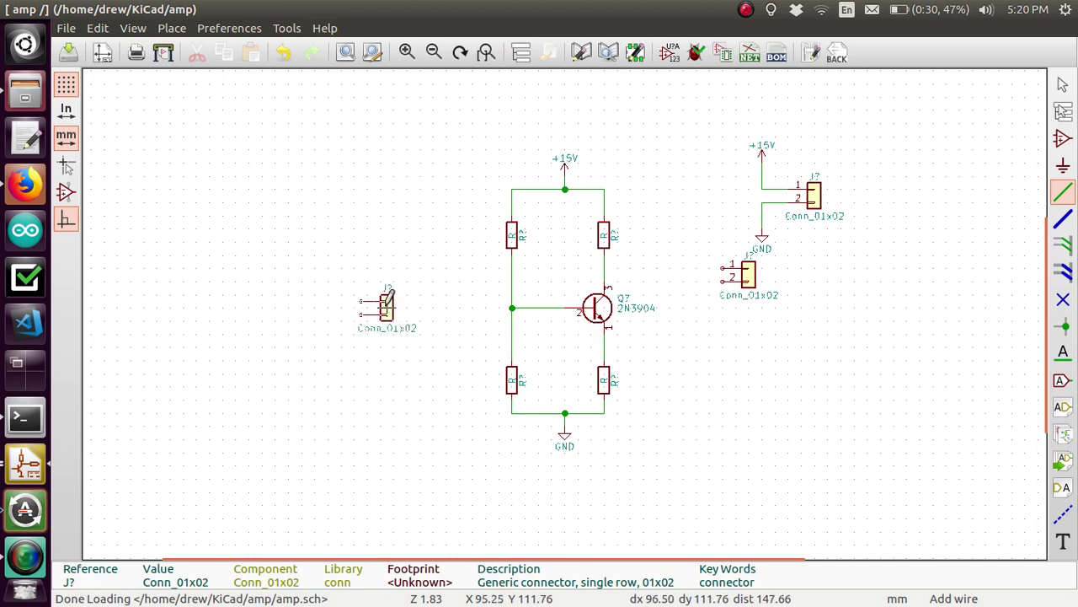
{"action": "key", "text": "r"}
{"action": "key", "text": "r"}
{"action": "key", "text": "r"}
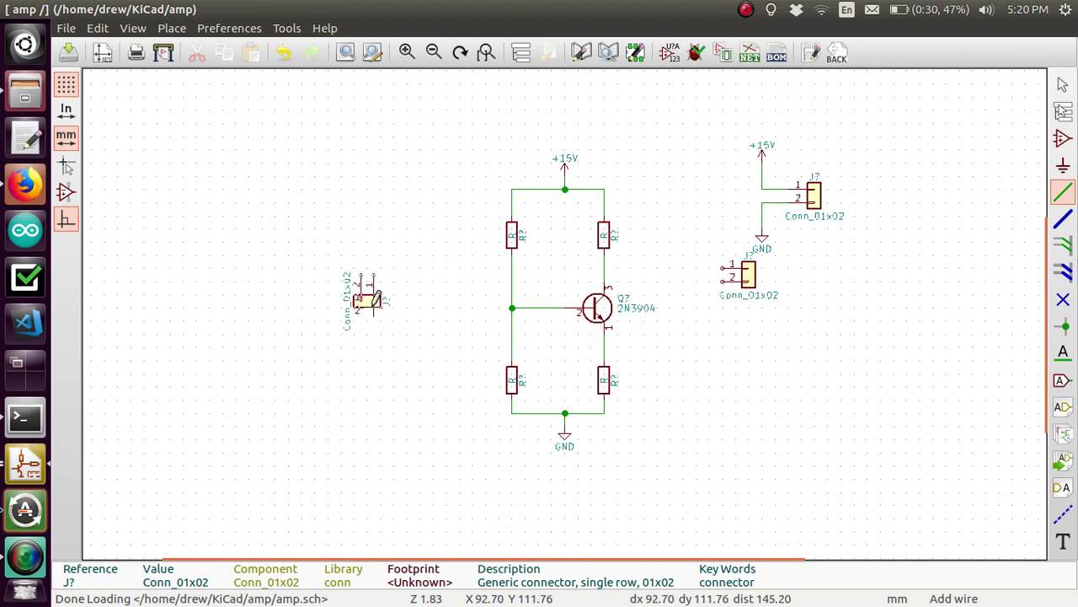
{"action": "key", "text": "r"}
{"action": "key", "text": "r"}
{"action": "key", "text": "r"}
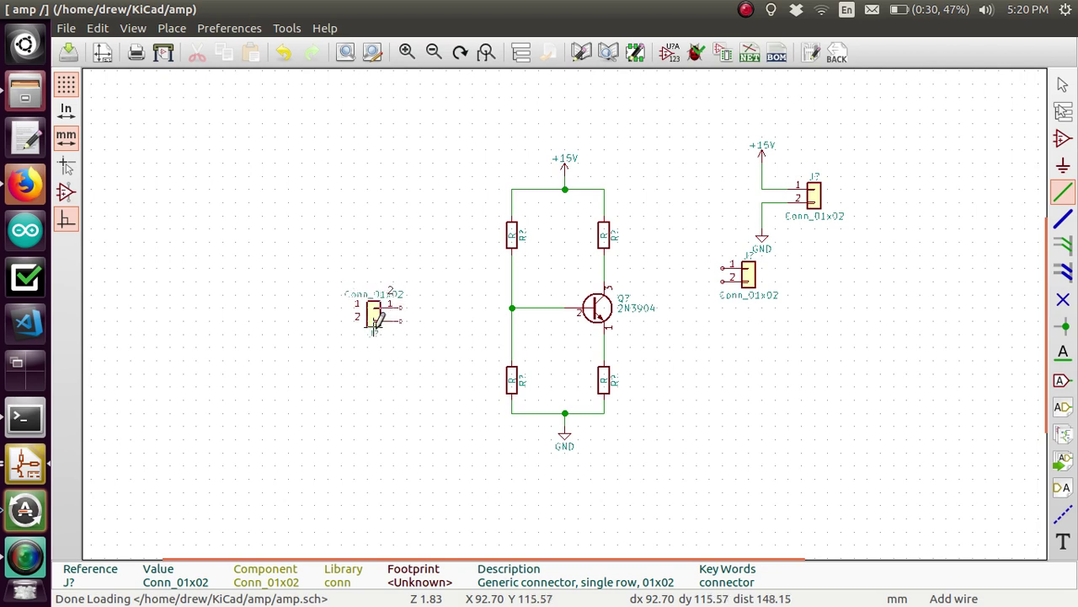
{"action": "key", "text": "r"}
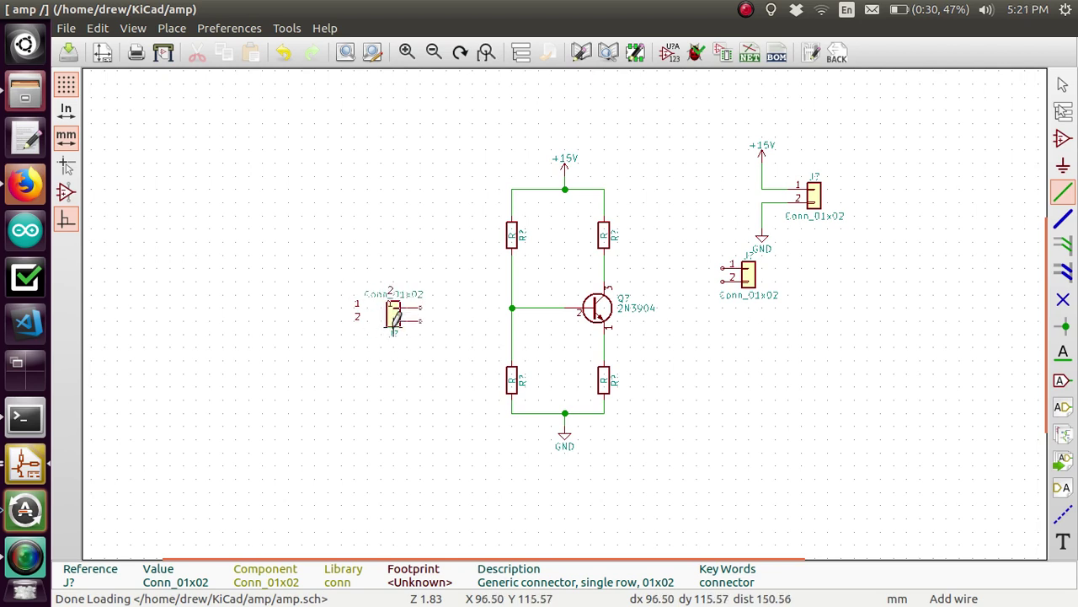
{"action": "left_click", "coordinate": [393, 316]}
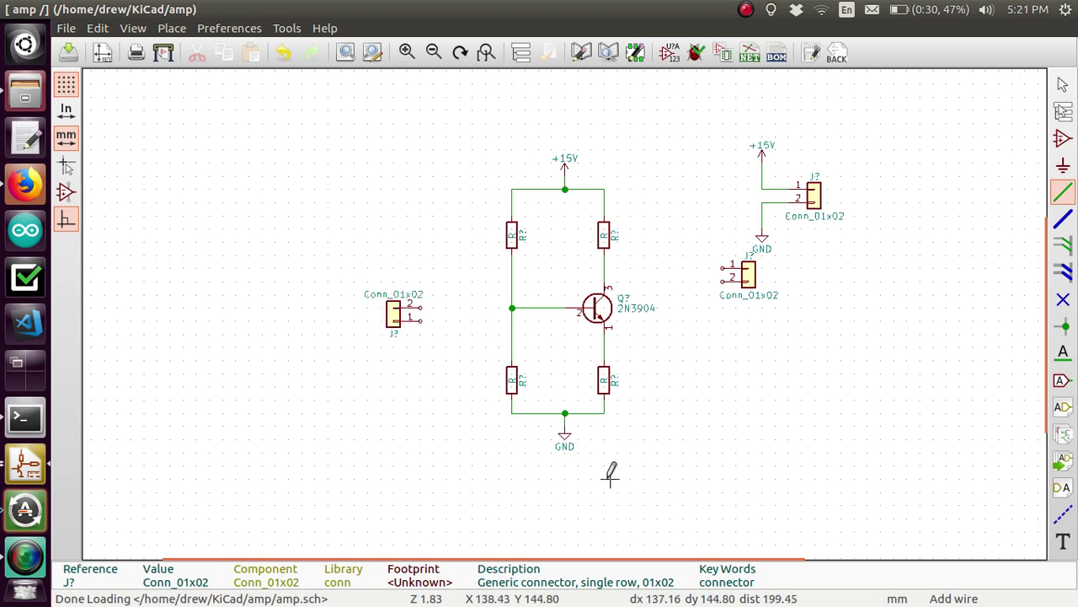
Copy the GND symbol twice, placing one below and beside the pins of each new connector.
{"action": "left_click", "coordinate": [561, 432]}
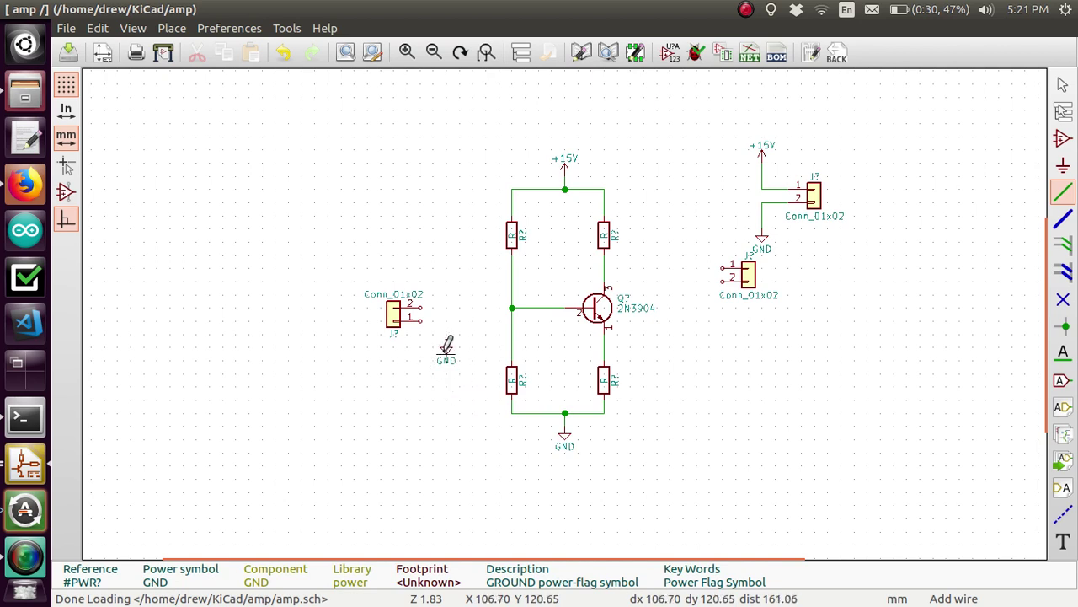
{"action": "left_click", "coordinate": [446, 339]}
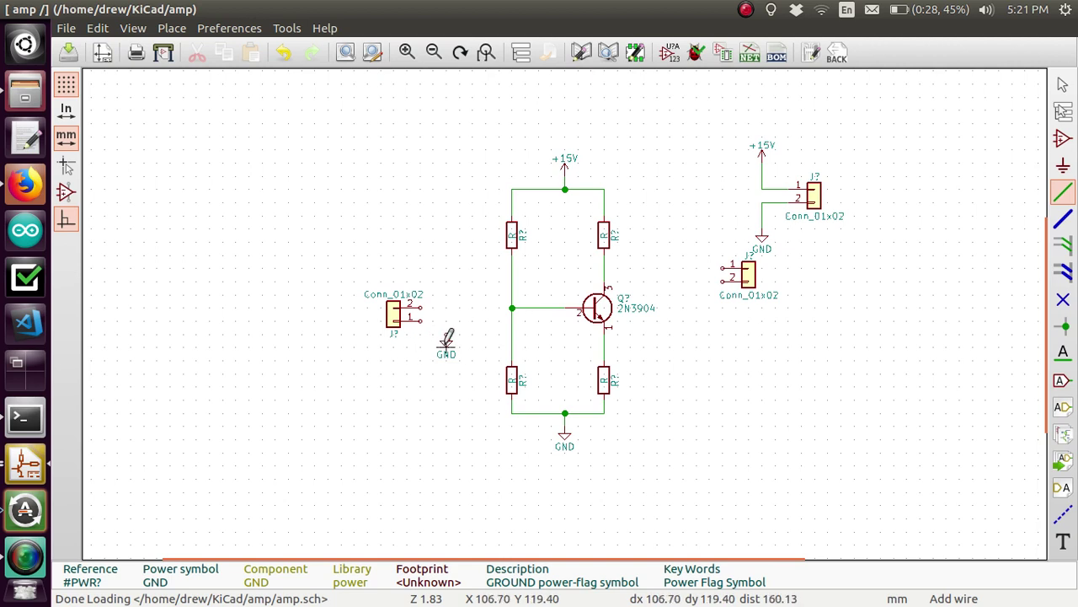
{"action": "key", "text": "c"}
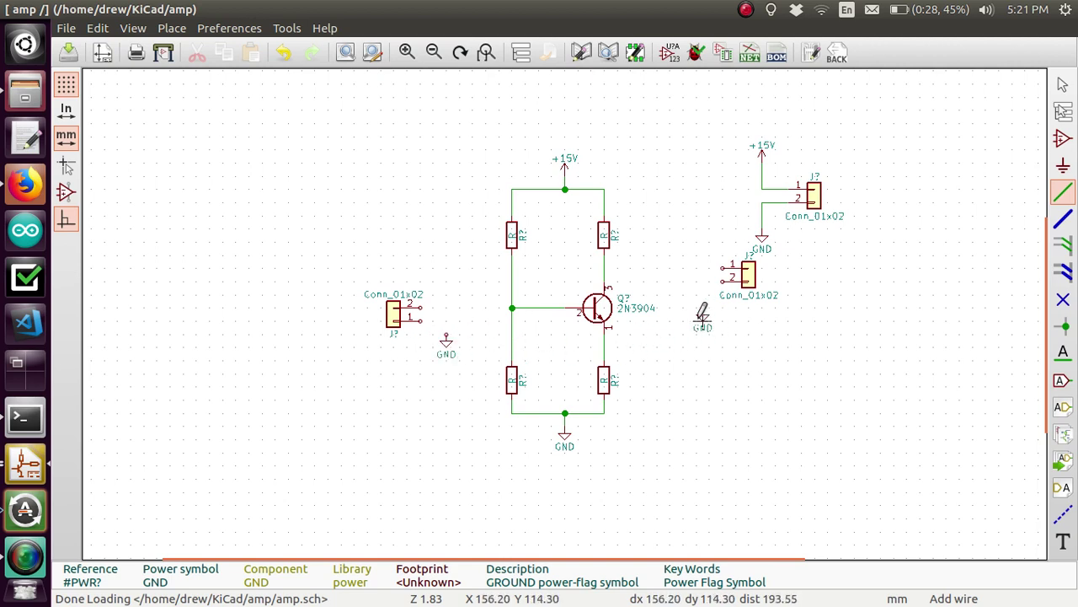
{"action": "left_click", "coordinate": [697, 313]}
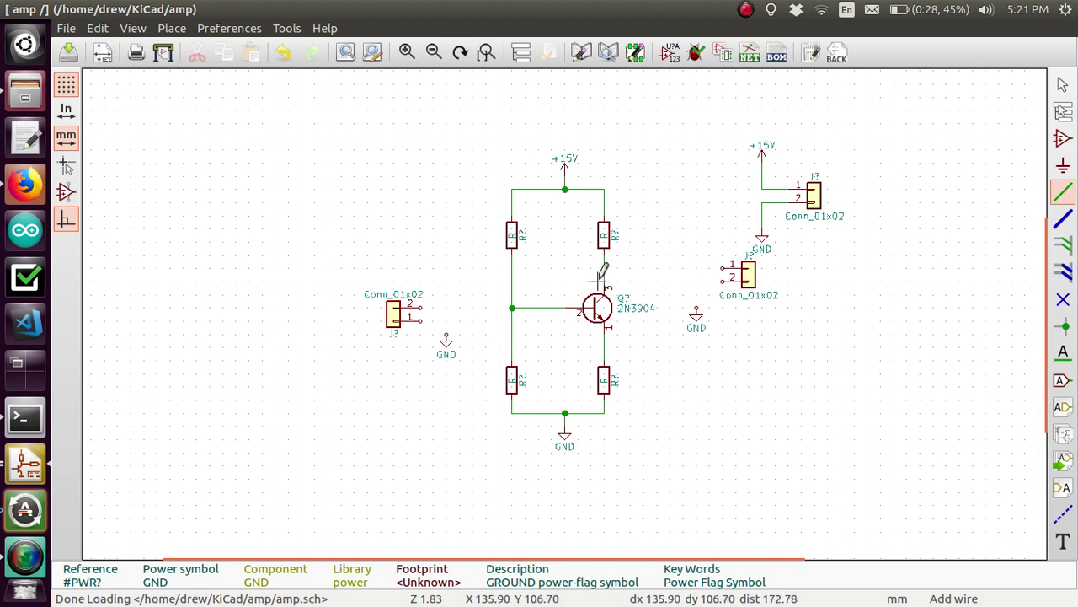
Wire the right connector's pin 1 to the collector node, and the left connector's pin 2 to the base node and pin 1 to GND.
{"action": "left_click", "coordinate": [722, 268]}
{"action": "left_click", "coordinate": [604, 268]}
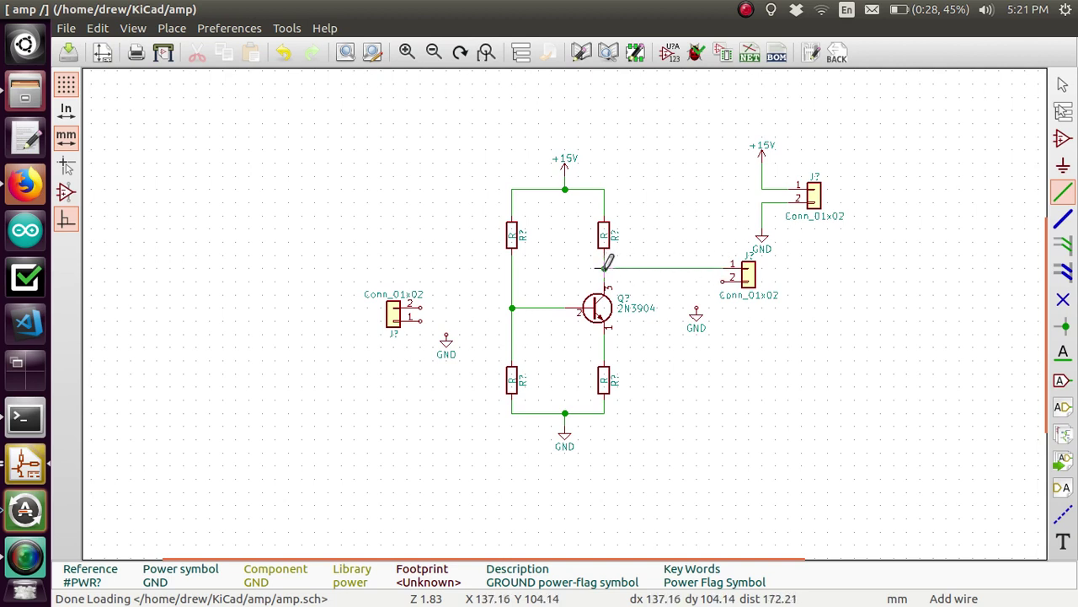
{"action": "left_click", "coordinate": [421, 305]}
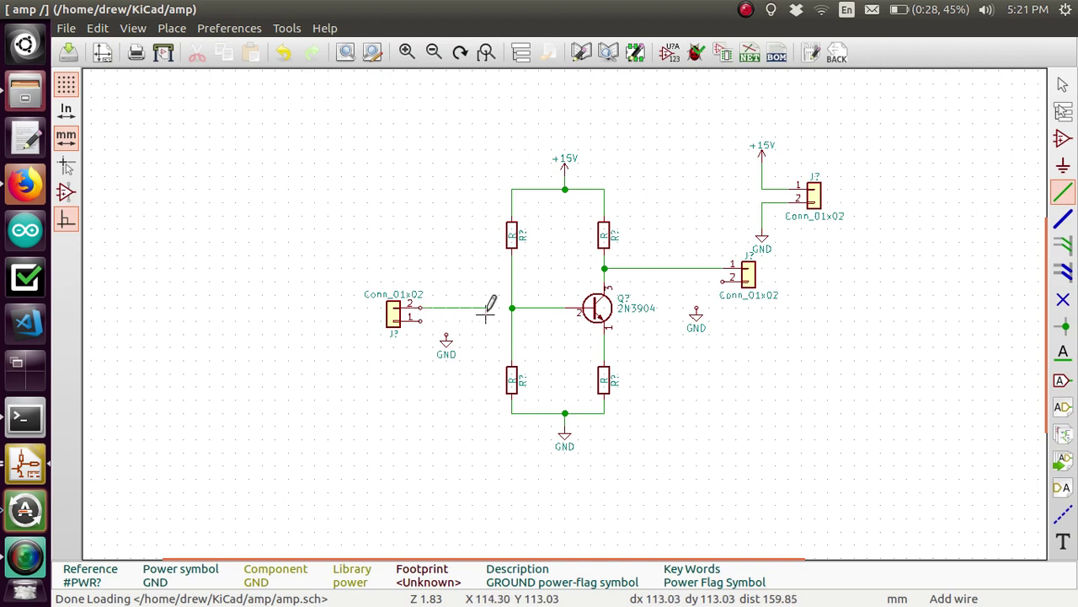
{"action": "left_click", "coordinate": [512, 310]}
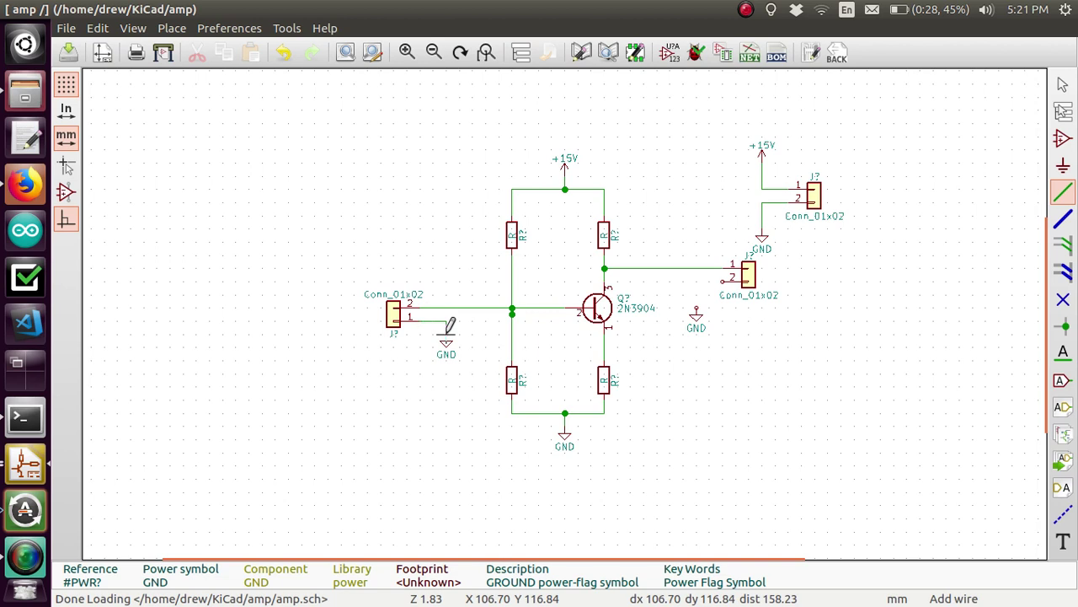
{"action": "left_click", "coordinate": [446, 337]}
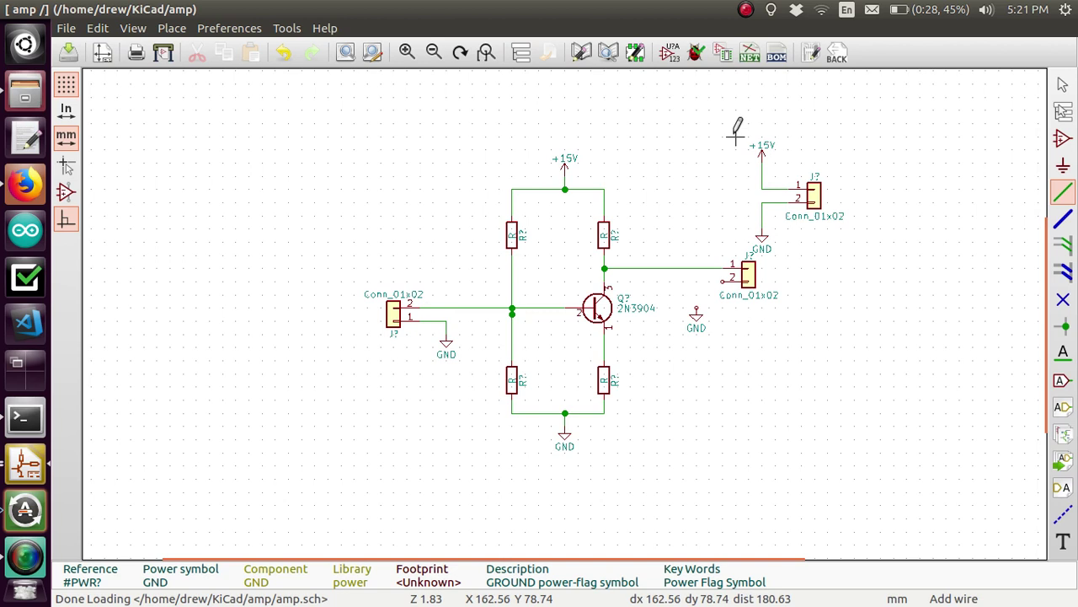
Move the power connector with its +15V and GND symbols up and to the right, clear of the output connector.
{"action": "key", "text": "Escape"}
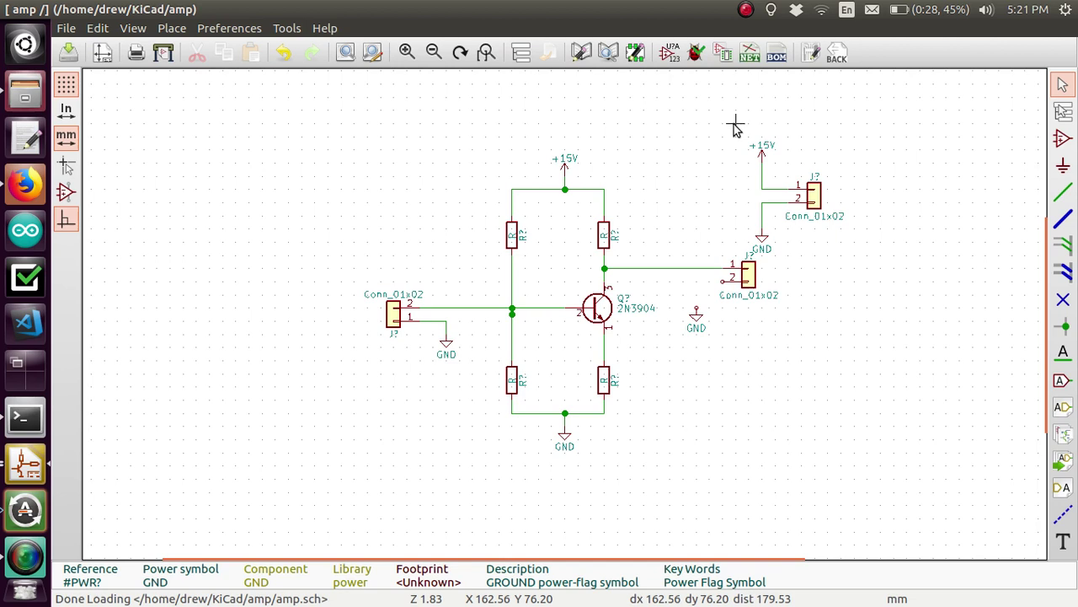
{"action": "left_click_drag", "start_coordinate": [736, 125], "coordinate": [859, 247]}
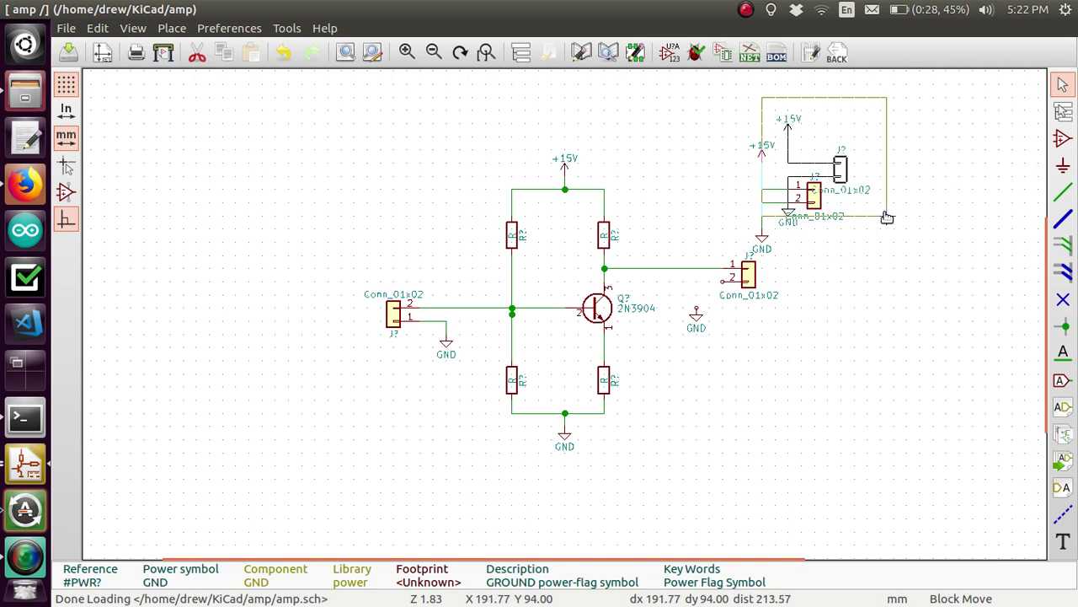
{"action": "left_click", "coordinate": [885, 218]}
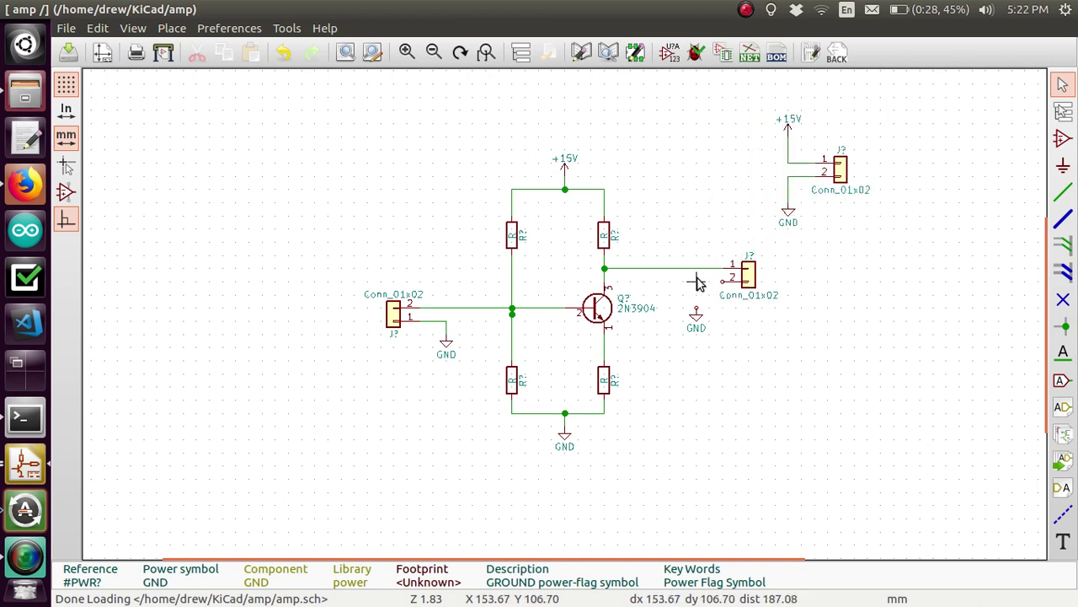
Wire pin 2 of the connector right of the transistor to its GND symbol.
{"action": "key", "text": "w"}
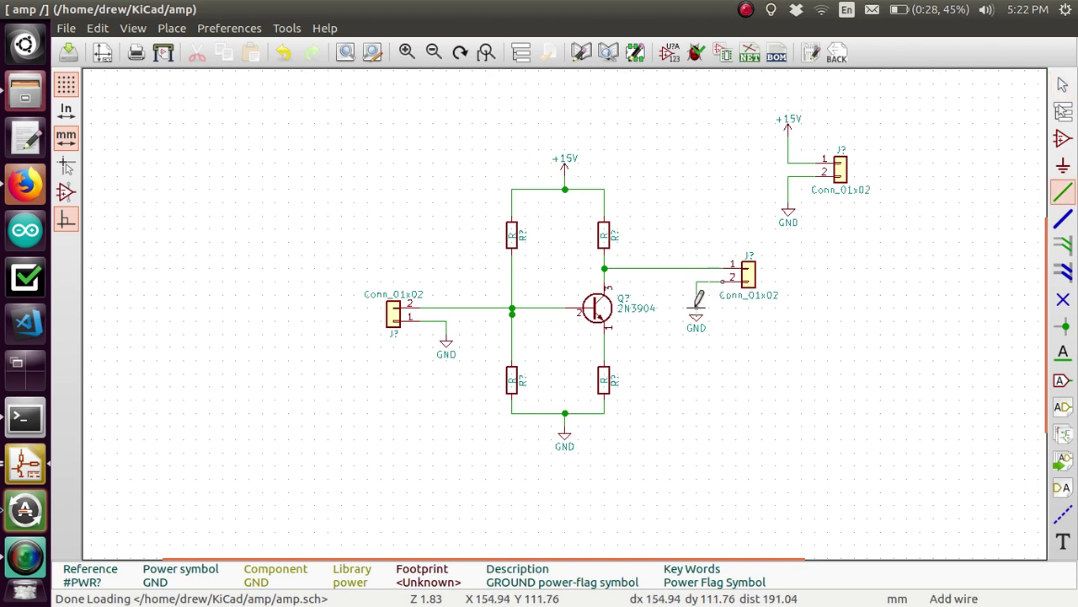
{"action": "left_click", "coordinate": [696, 310]}
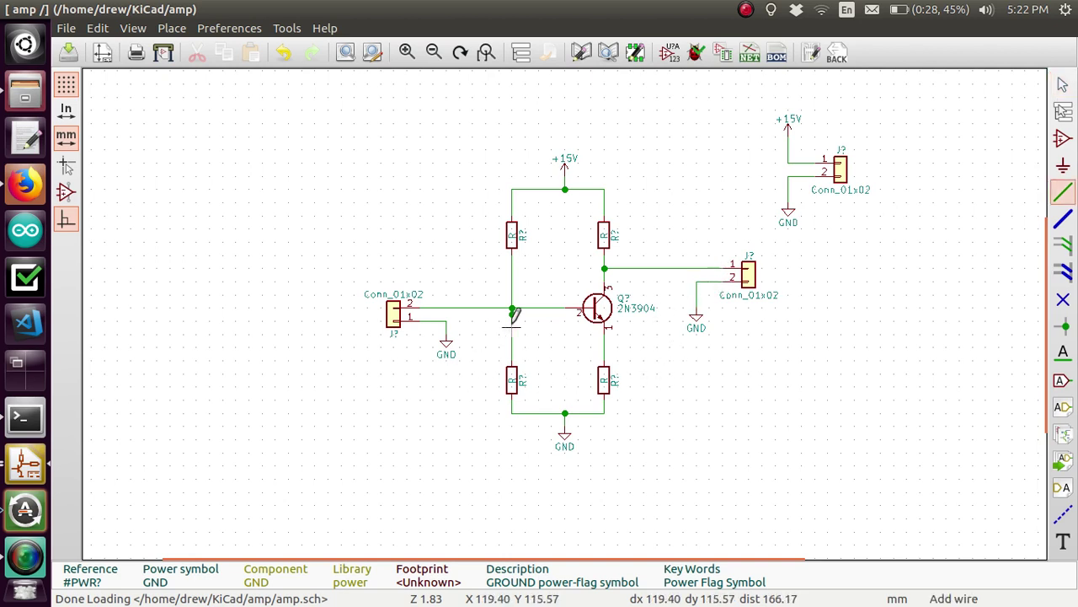
Delete the extra junction just below the base node and the overlapping vertical wires running through it.
{"action": "scroll", "coordinate": [514, 318], "scroll_direction": "up", "scroll_amount": 5}
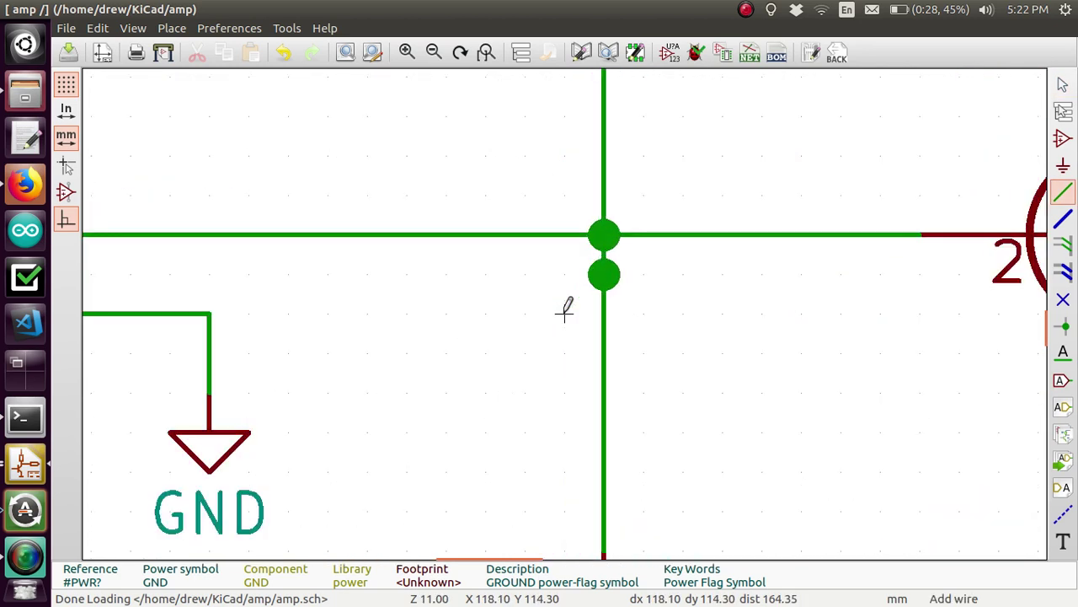
{"action": "scroll", "coordinate": [604, 271], "scroll_direction": "down", "scroll_amount": 3}
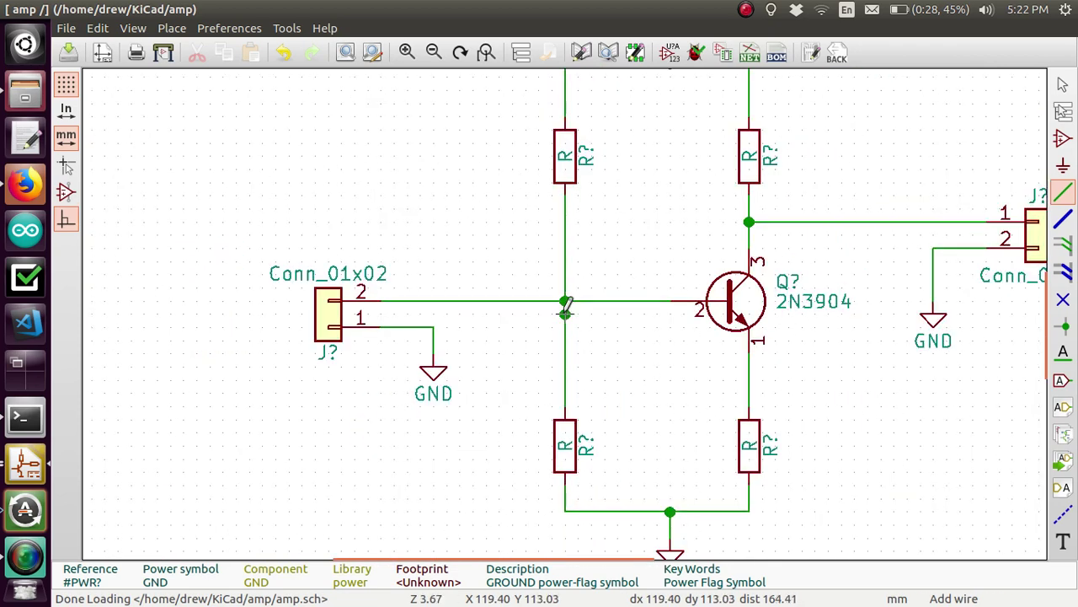
{"action": "scroll", "coordinate": [567, 307], "scroll_direction": "up", "scroll_amount": 2}
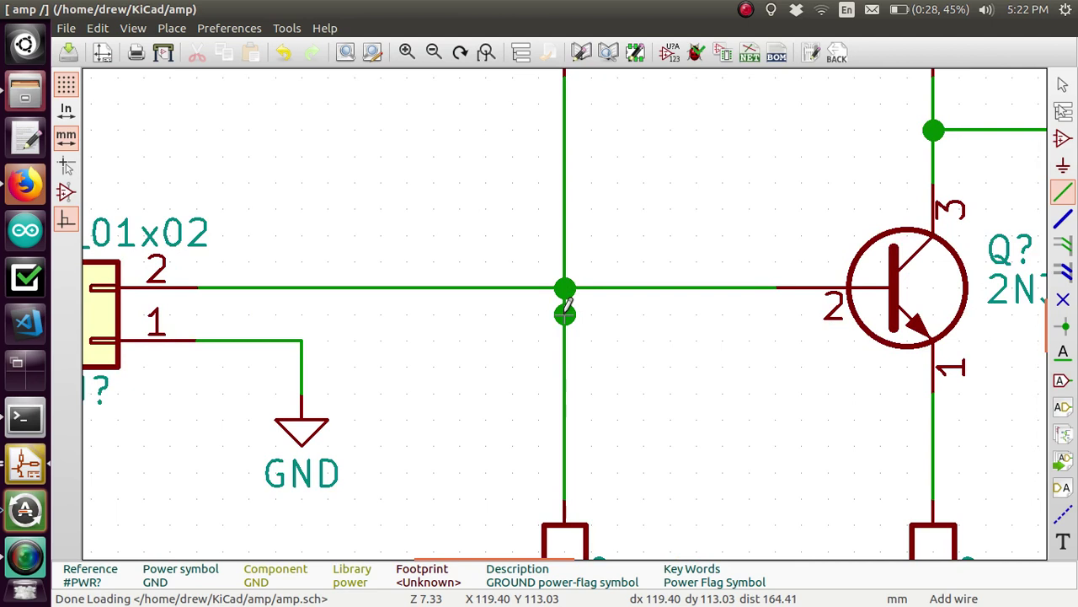
{"action": "right_click", "coordinate": [564, 315]}
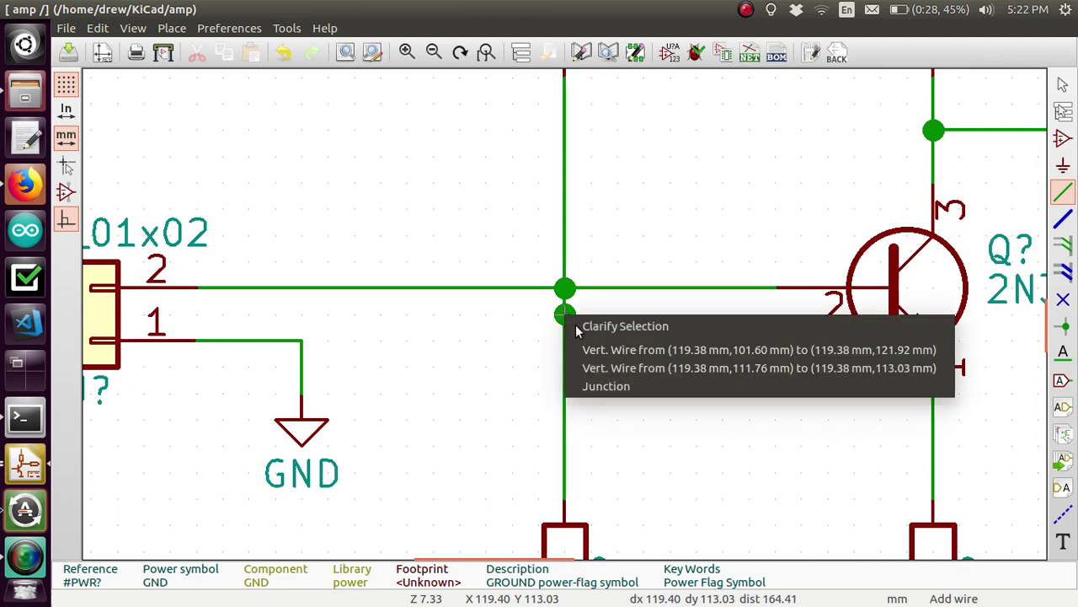
{"action": "left_click", "coordinate": [609, 386]}
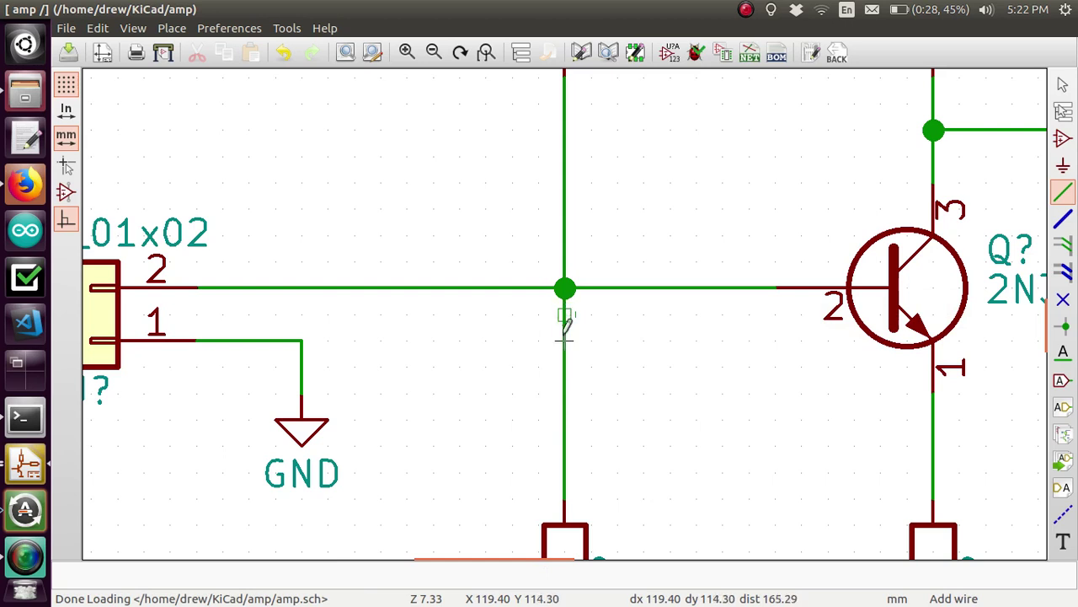
{"action": "left_click", "coordinate": [564, 313]}
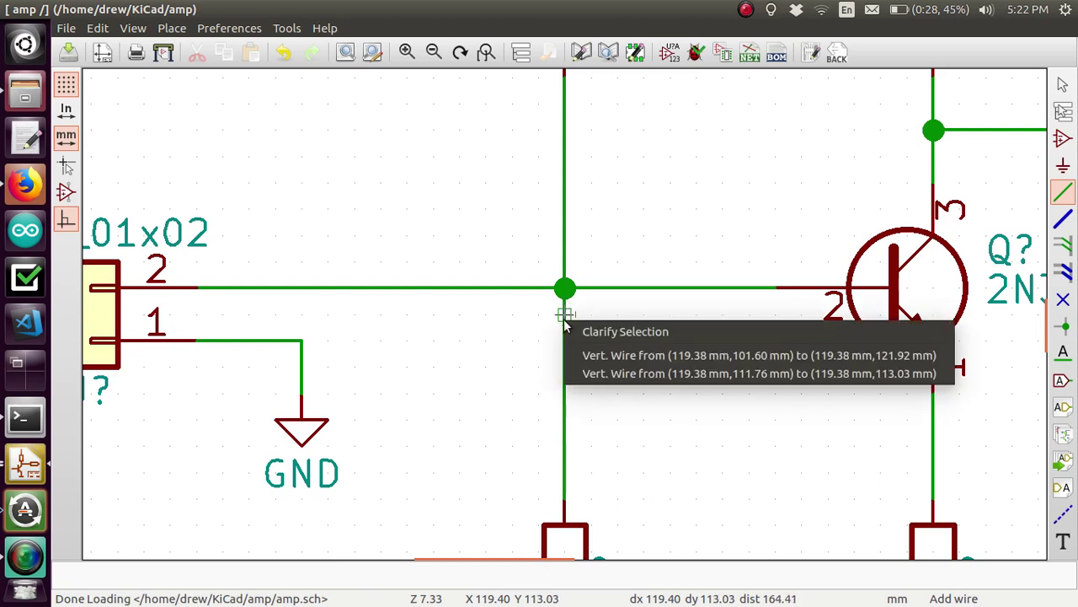
{"action": "left_click", "coordinate": [603, 372]}
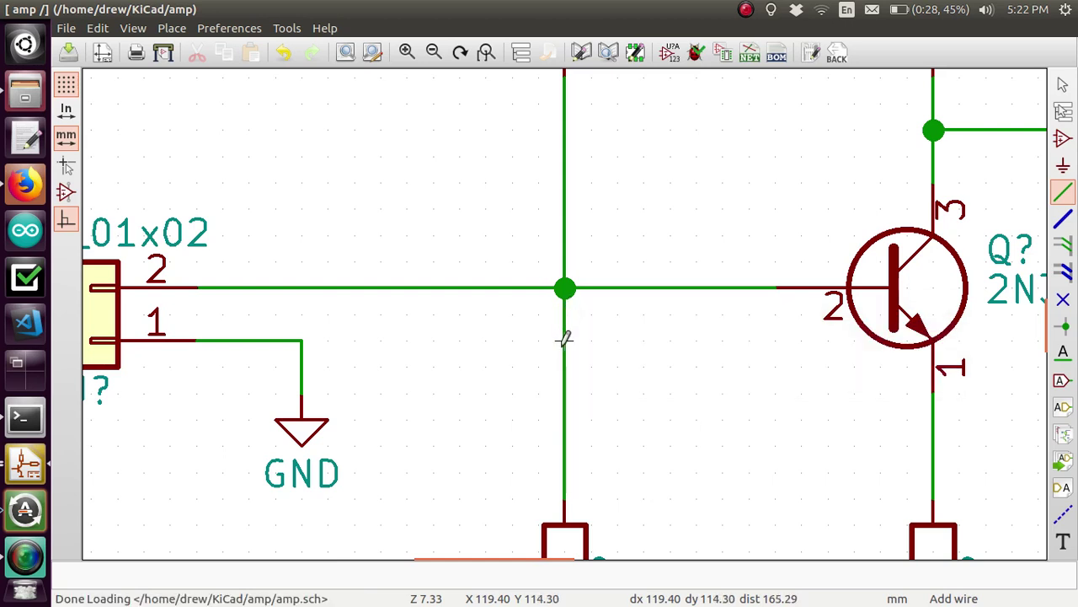
{"action": "key", "text": "Delete"}
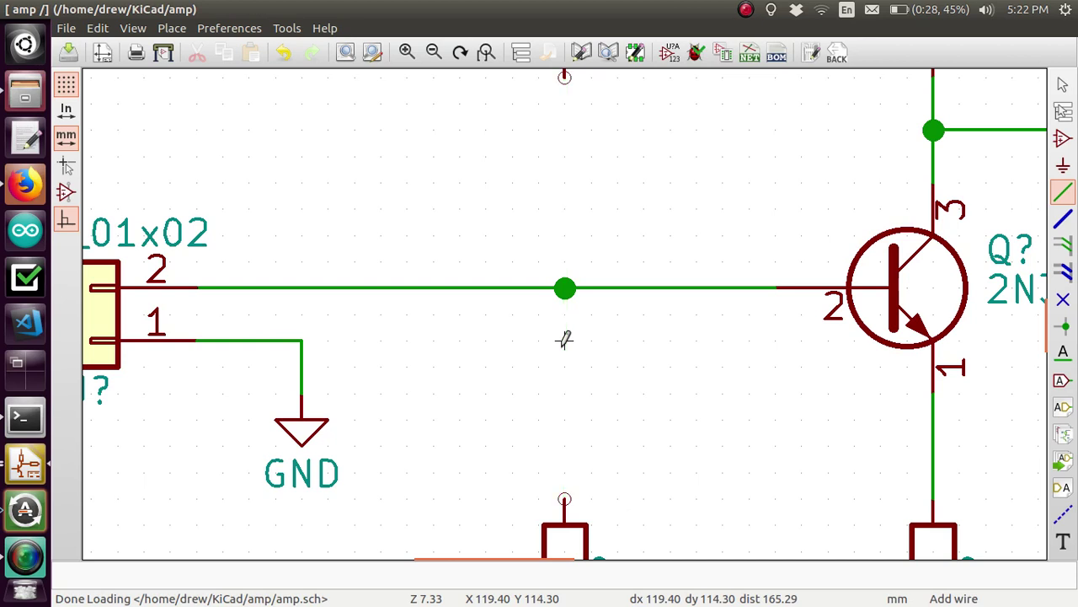
Redraw the vertical wires joining the base node to the lower-left and upper-left resistors.
{"action": "left_click", "coordinate": [564, 497]}
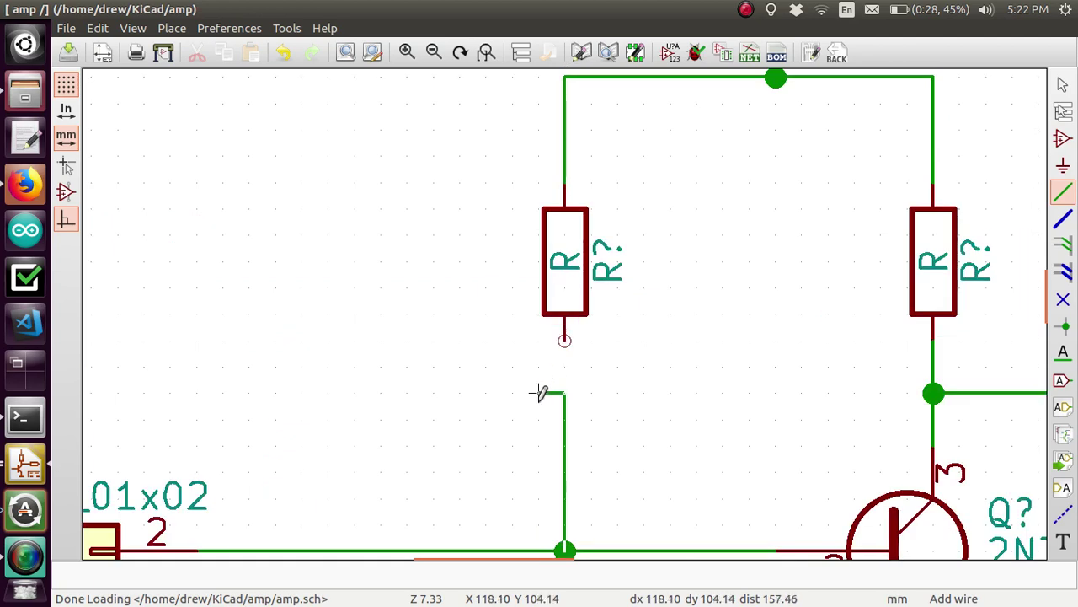
{"action": "left_click", "coordinate": [565, 340]}
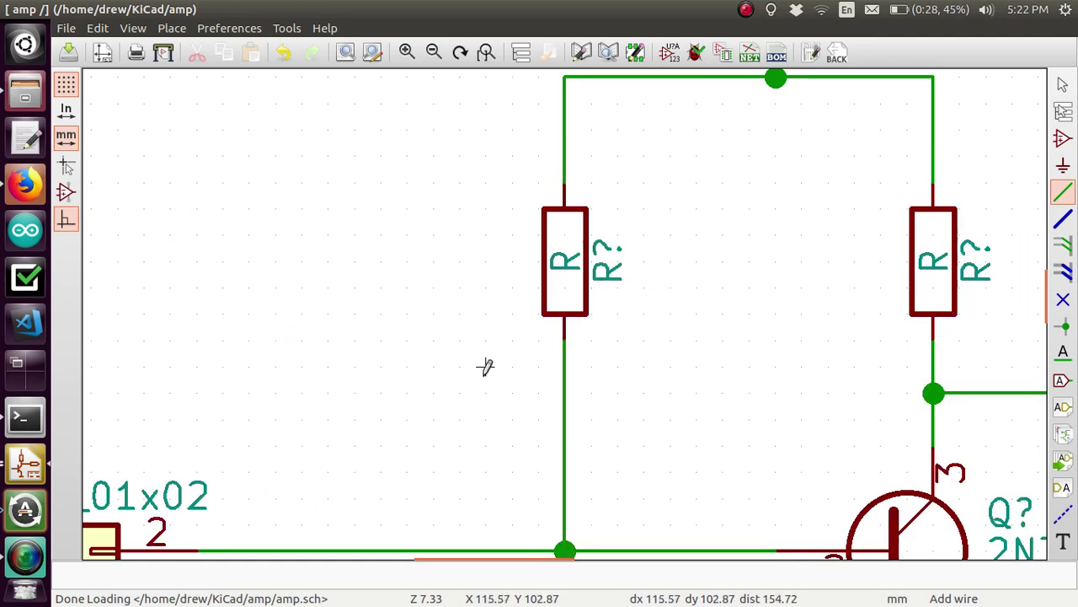
{"action": "scroll", "coordinate": [484, 366], "scroll_direction": "down", "scroll_amount": 3}
{"action": "scroll", "coordinate": [566, 313], "scroll_direction": "down", "scroll_amount": 1}
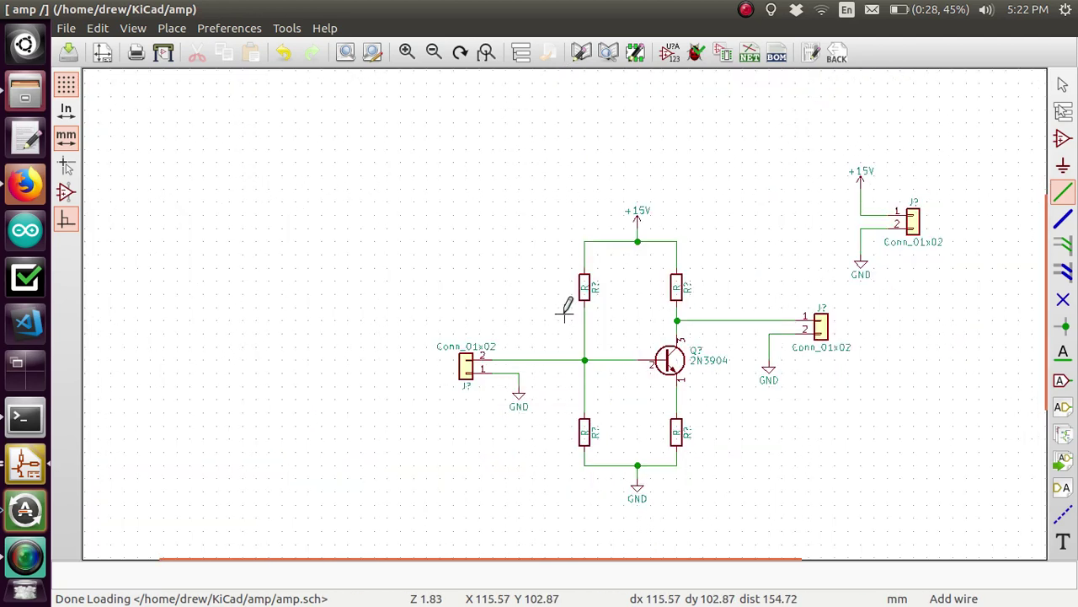
{"action": "scroll", "coordinate": [625, 351], "scroll_direction": "up", "scroll_amount": 1}
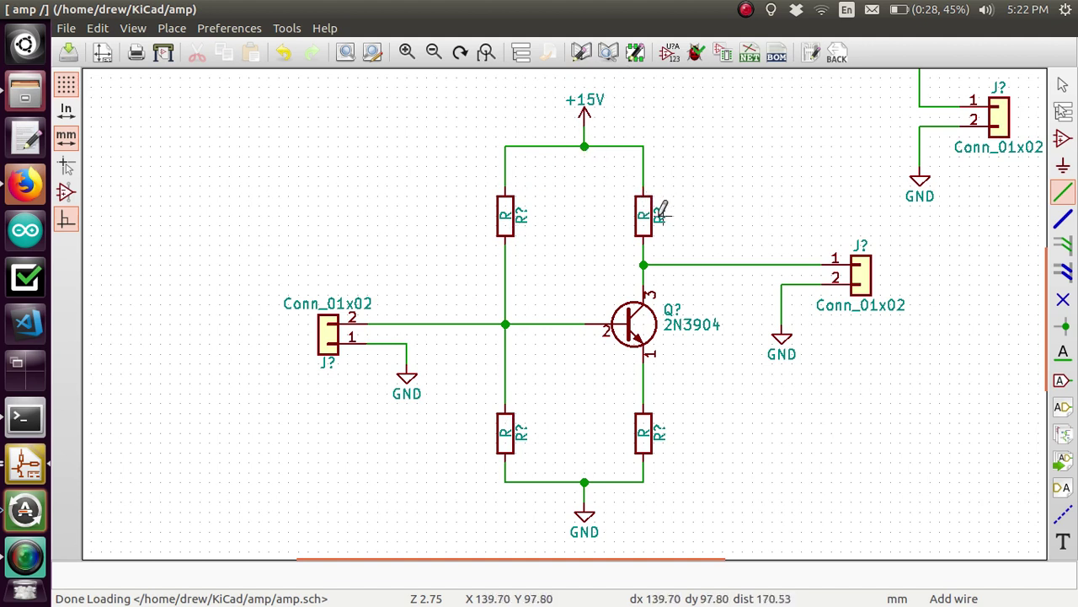
{"action": "key", "text": "Escape"}
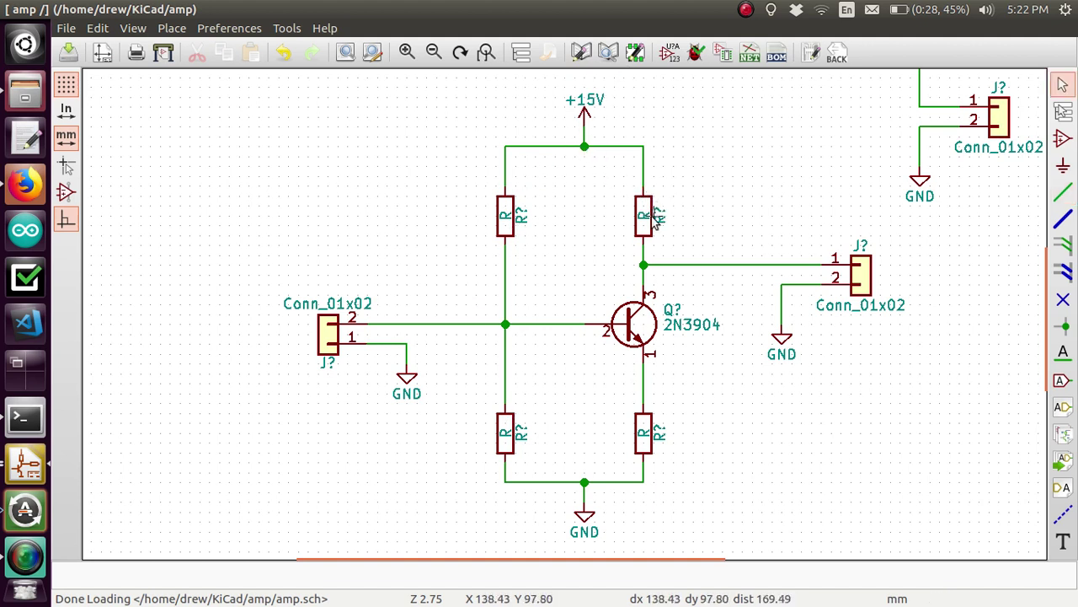
{"action": "left_click", "coordinate": [642, 220]}
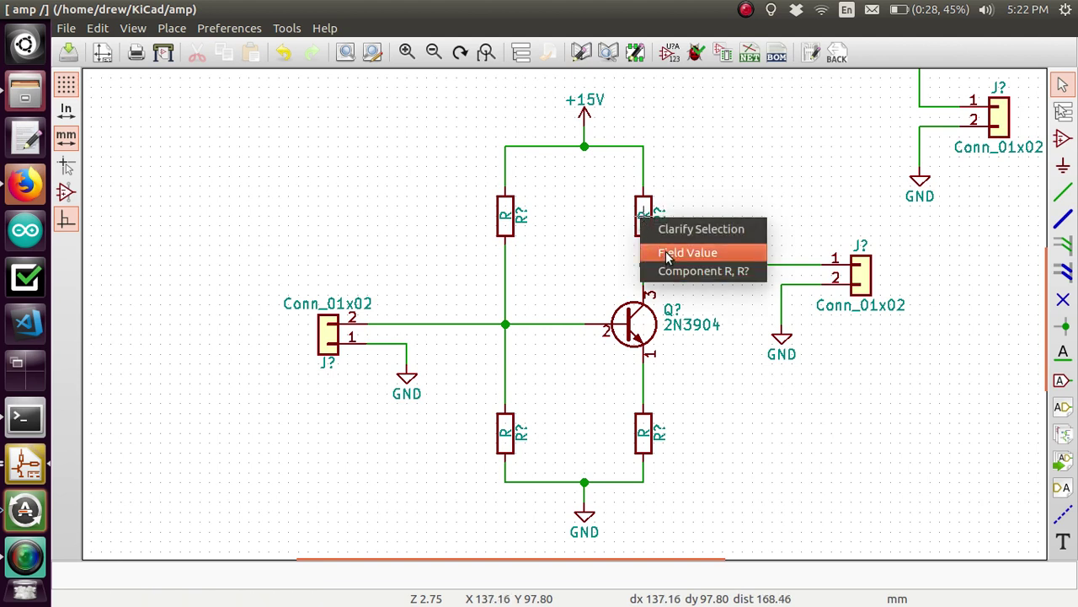
{"action": "left_click", "coordinate": [665, 252]}
{"action": "left_click", "coordinate": [644, 219]}
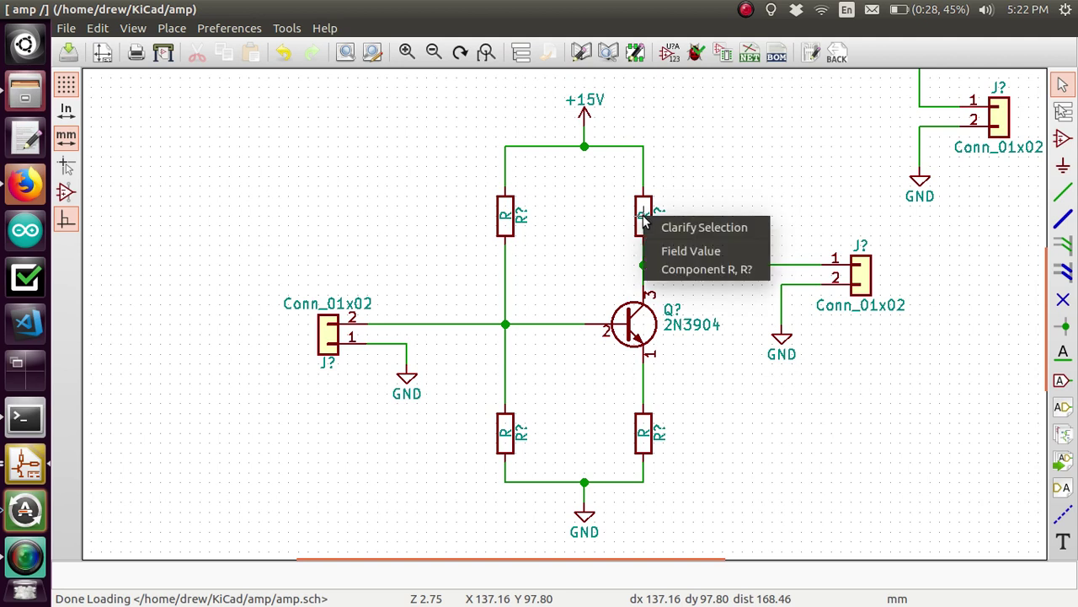
{"action": "left_click", "coordinate": [662, 249]}
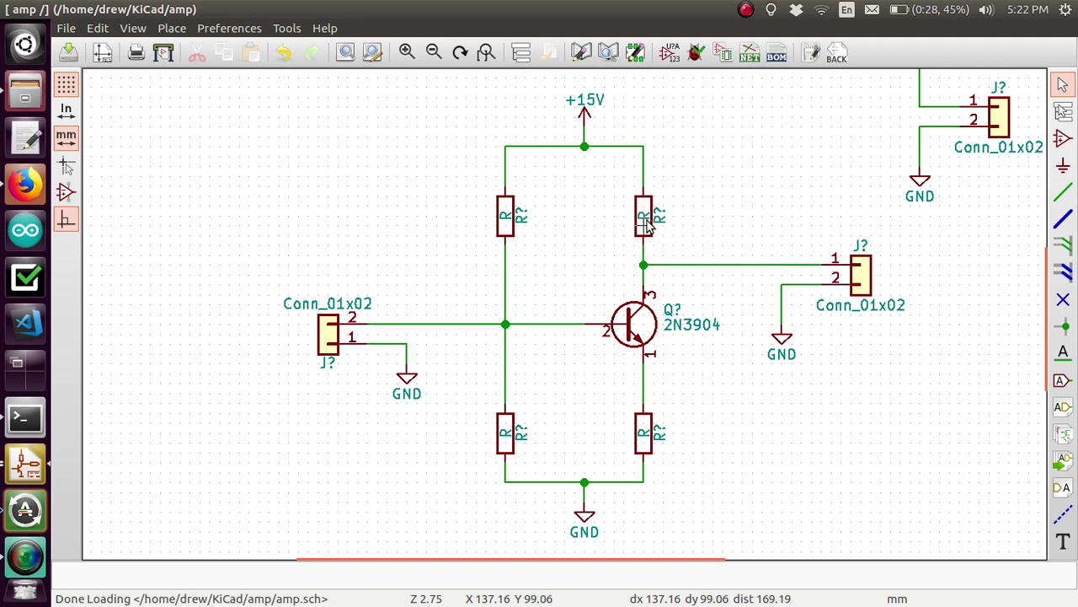
{"action": "left_click", "coordinate": [644, 220]}
{"action": "left_click", "coordinate": [671, 253]}
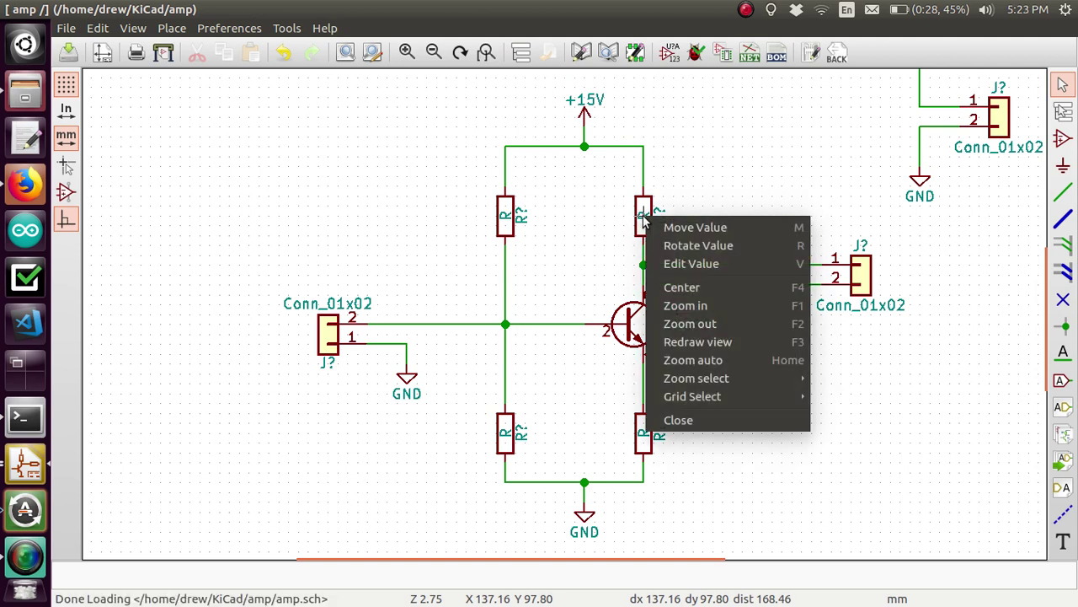
{"action": "left_click", "coordinate": [692, 265]}
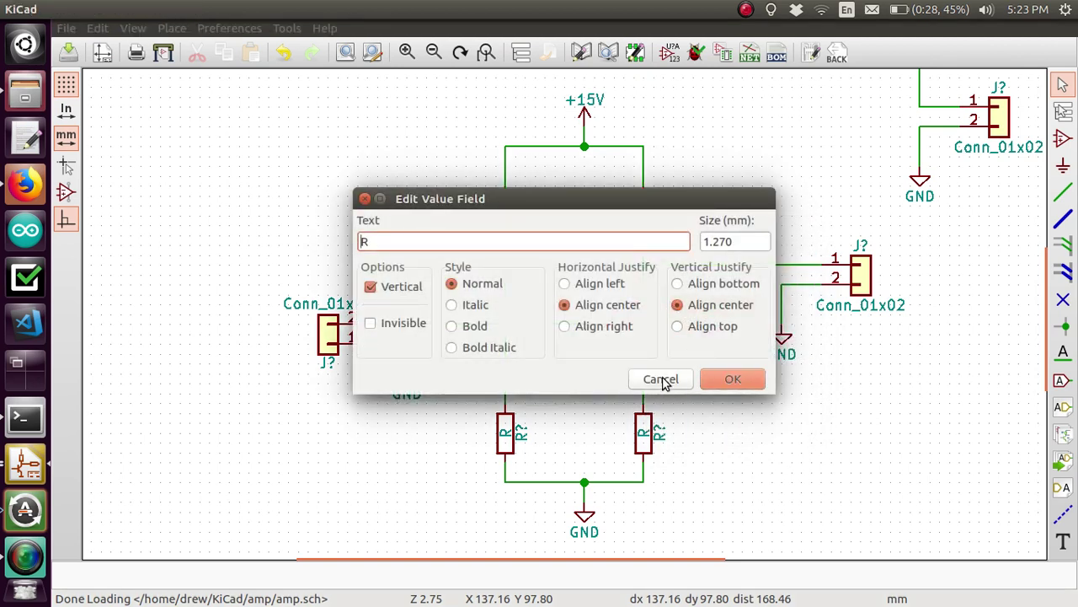
{"action": "left_click", "coordinate": [661, 379]}
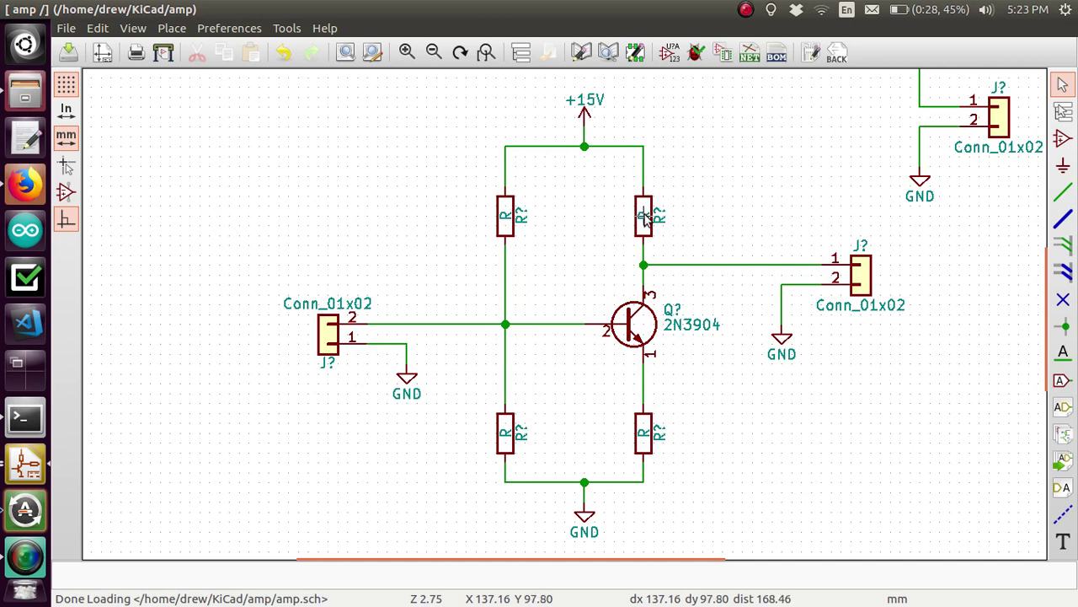
Set the value of the resistor between +15V and the base node to 10k, and the base-to-ground resistor to 2.2k.
{"action": "key", "text": "v"}
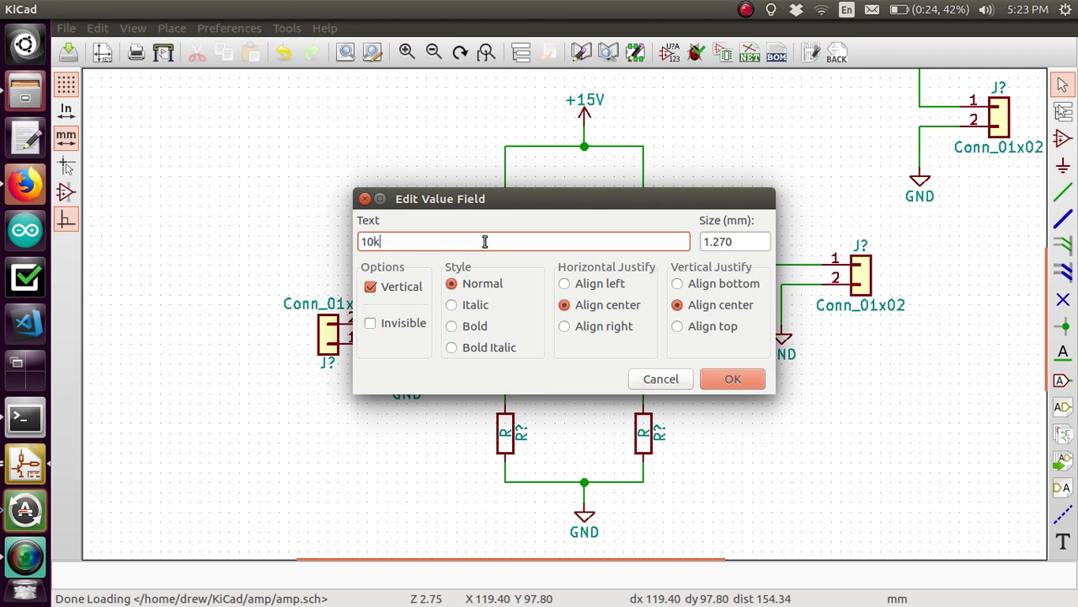
{"action": "left_click", "coordinate": [732, 378]}
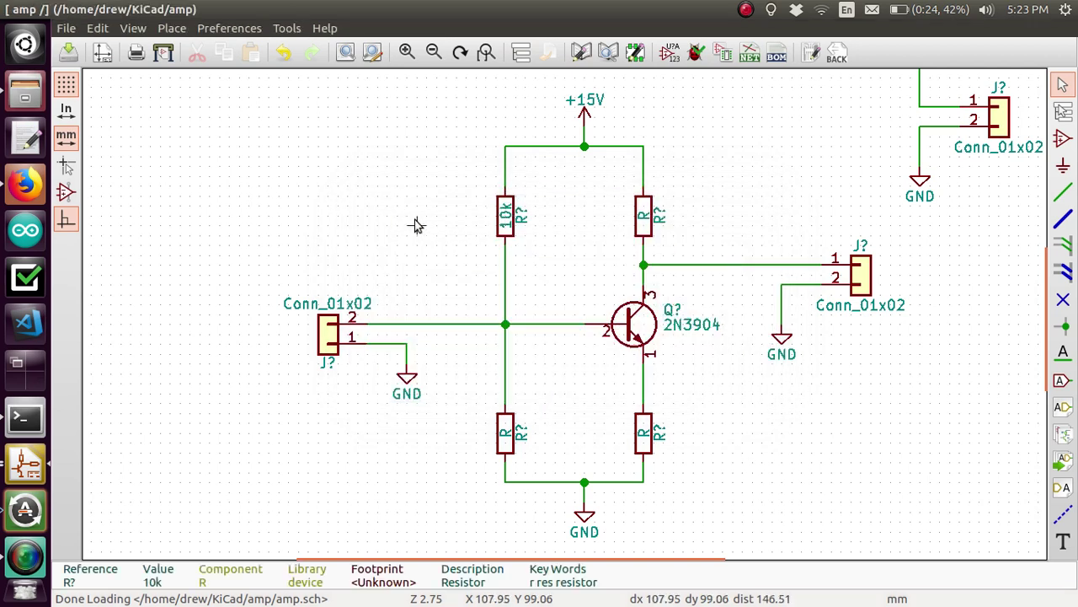
{"action": "key", "text": "v"}
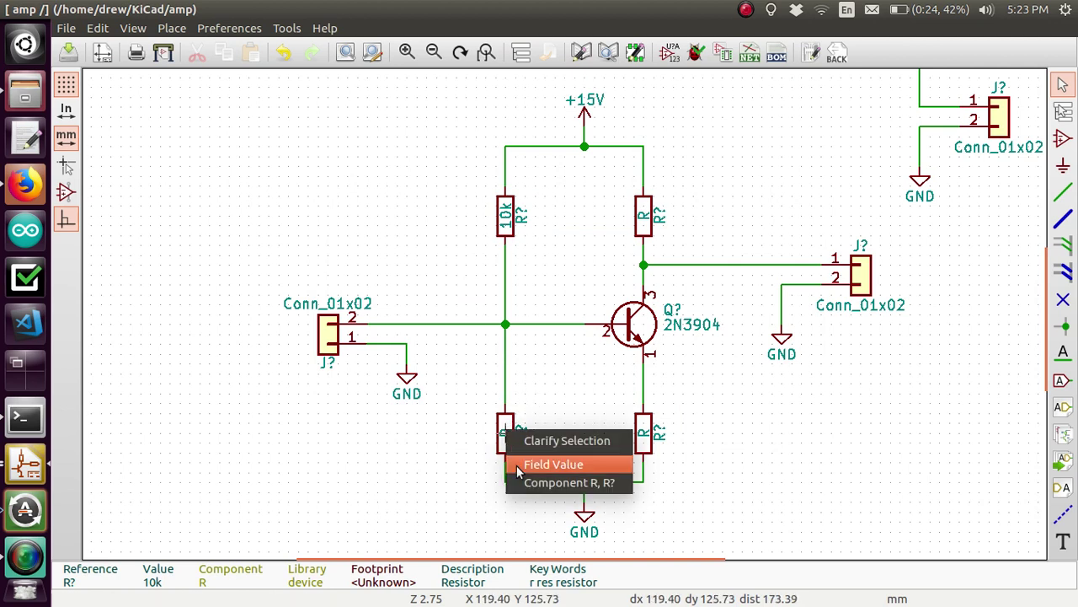
{"action": "left_click", "coordinate": [505, 434]}
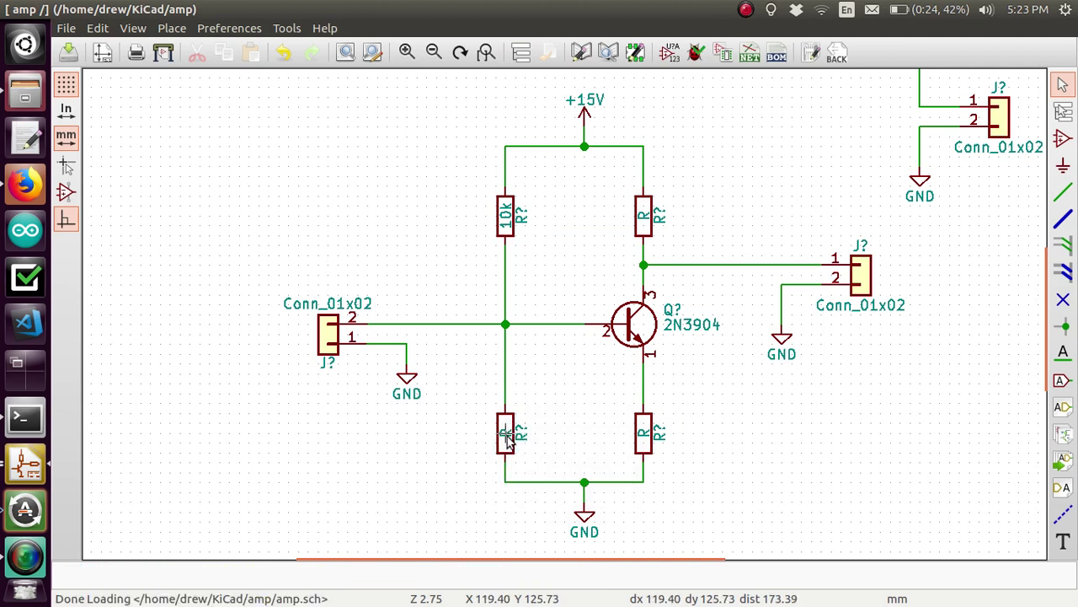
{"action": "key", "text": "v"}
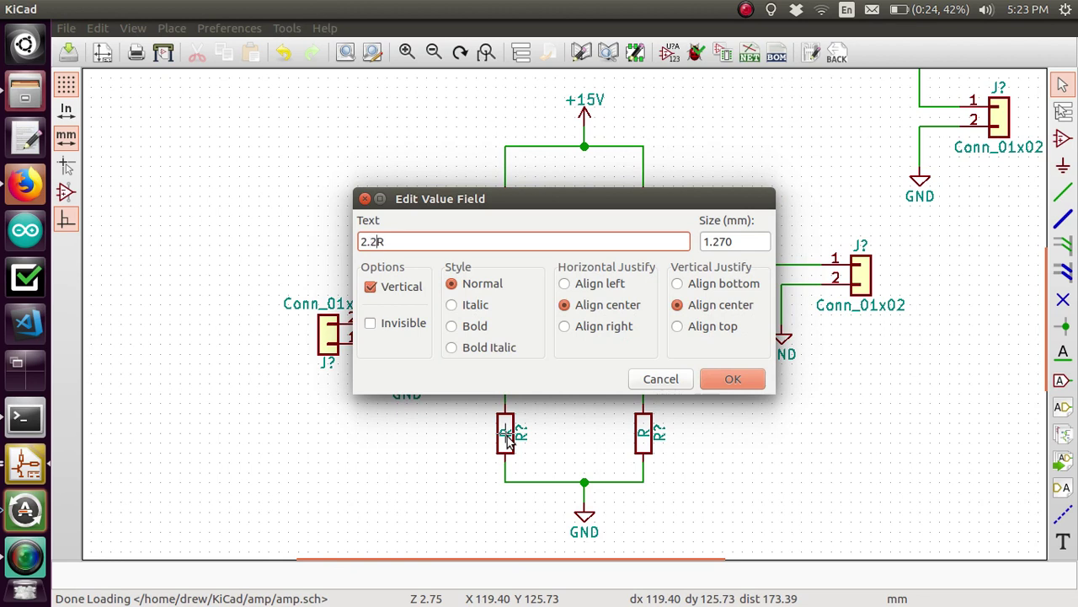
{"action": "type", "text": "2.2k"}
{"action": "key", "text": "Return"}
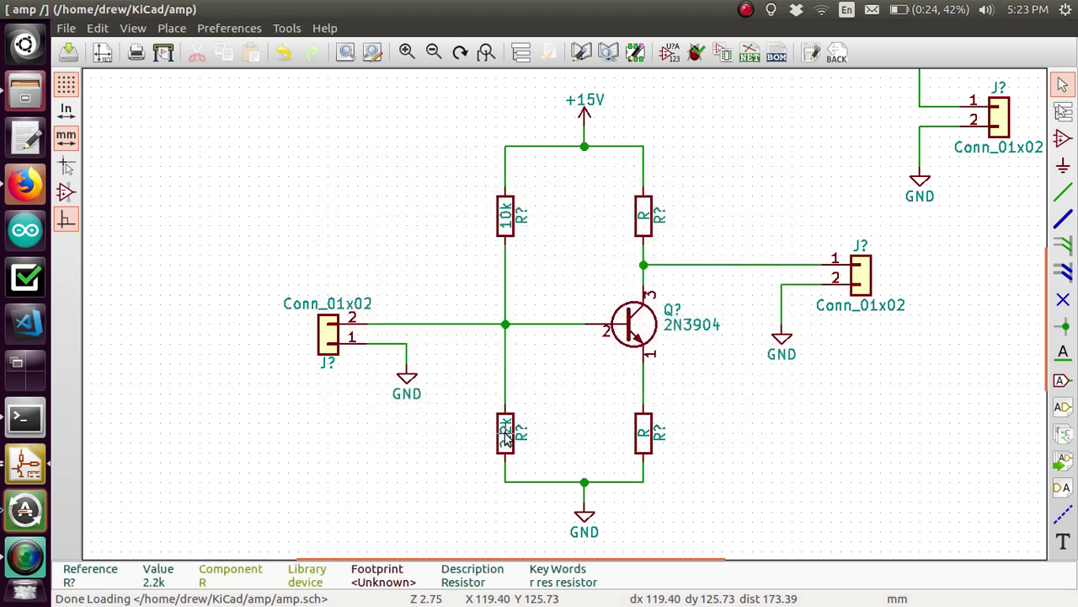
Set the value of the transistor's collector resistor to 3.3k and its emitter resistor to 1k.
{"action": "key", "text": "v"}
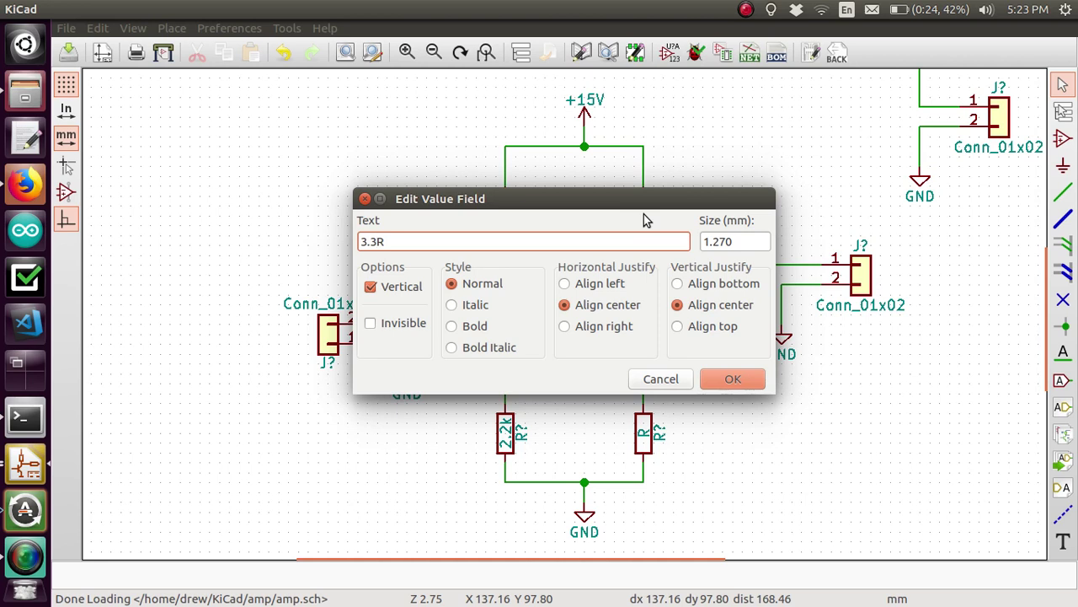
{"action": "left_click", "coordinate": [732, 378]}
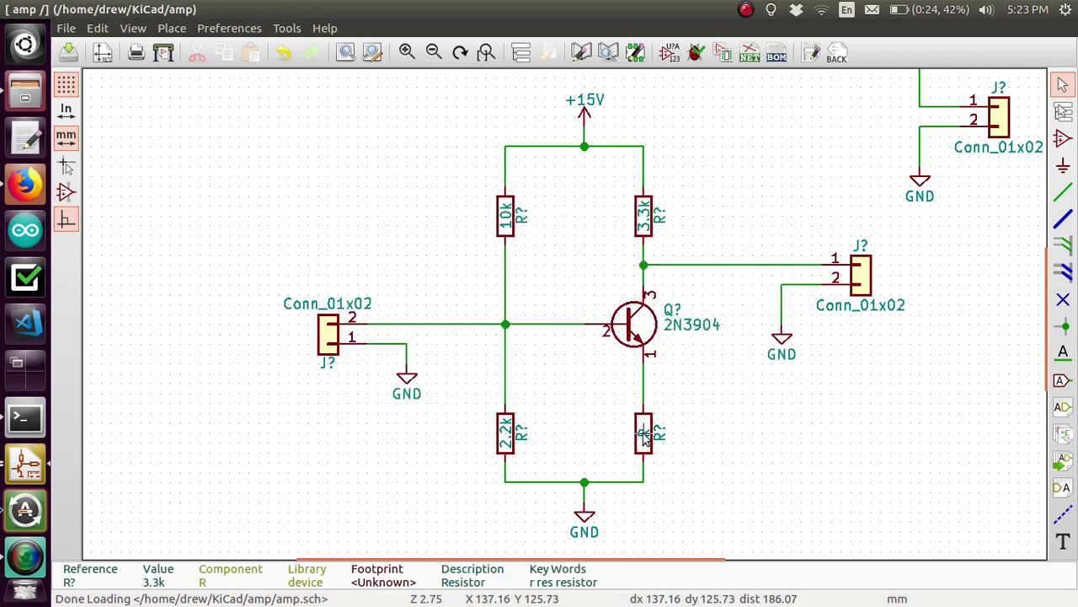
{"action": "key", "text": "v"}
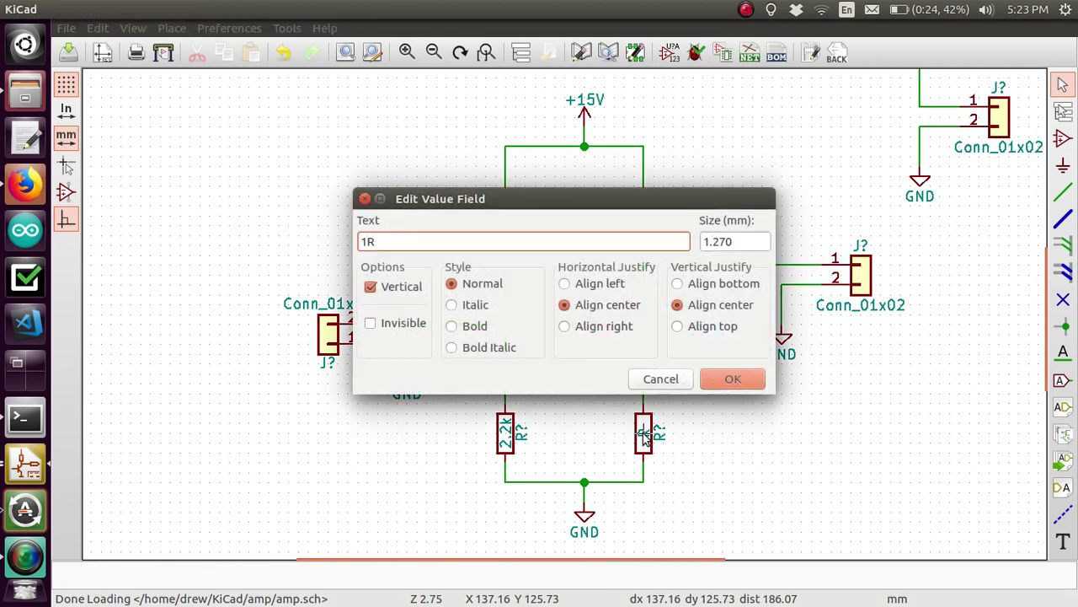
{"action": "key", "text": "Return"}
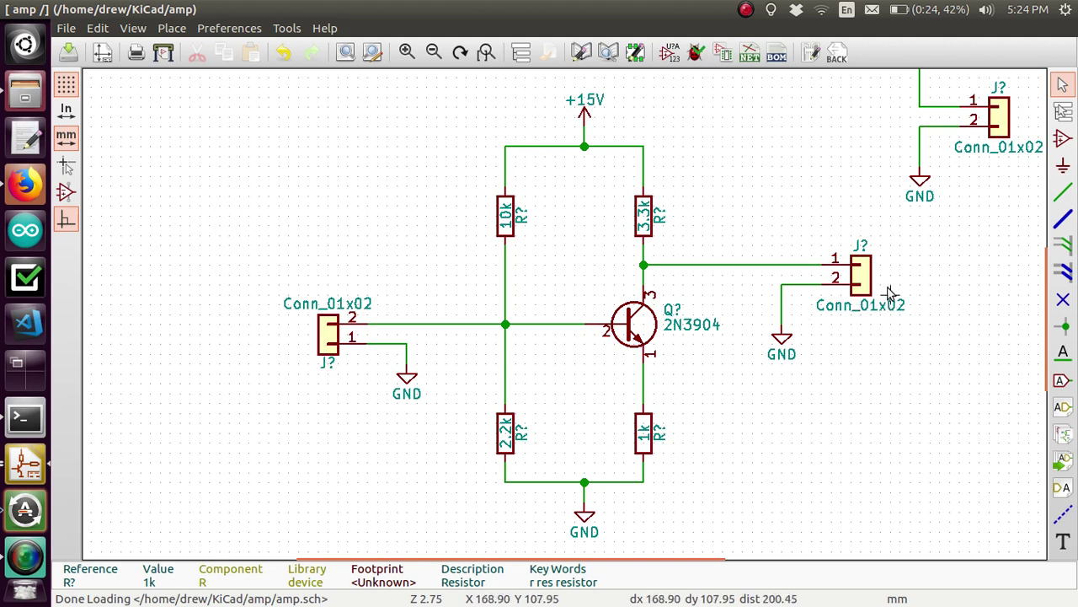
Annotate the entire schematic with the existing annotation reset, sorting components by X position and using the first free number.
{"action": "left_click", "coordinate": [669, 54]}
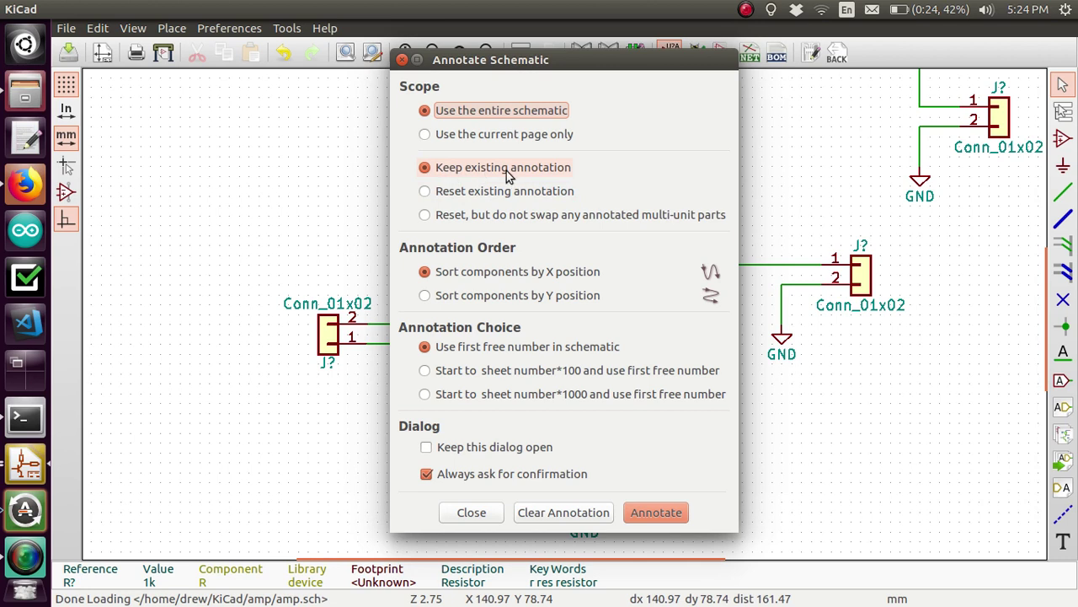
{"action": "left_click", "coordinate": [493, 194]}
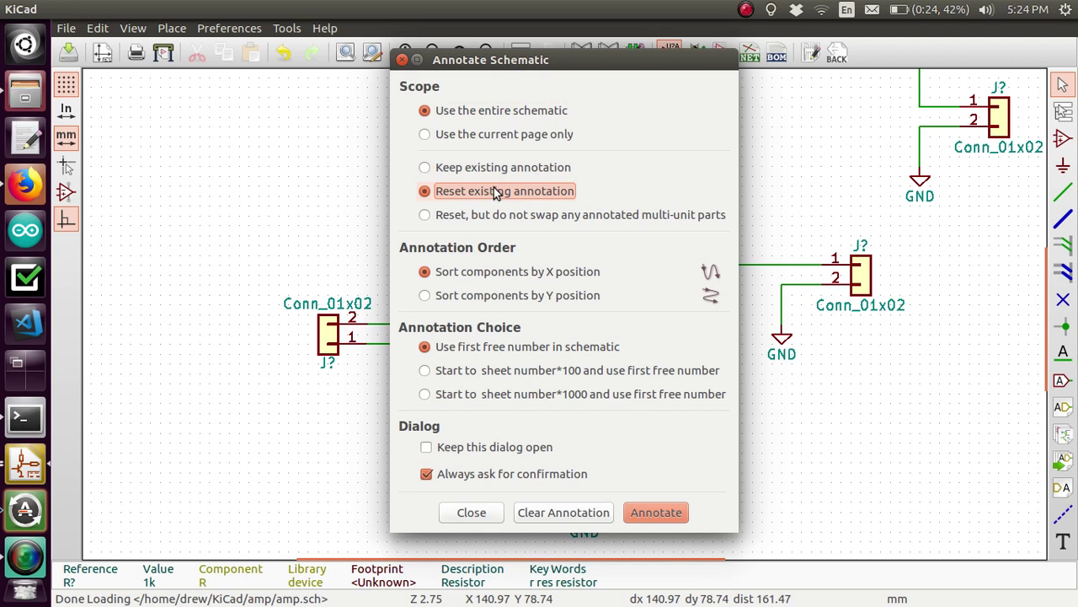
{"action": "left_click", "coordinate": [484, 172]}
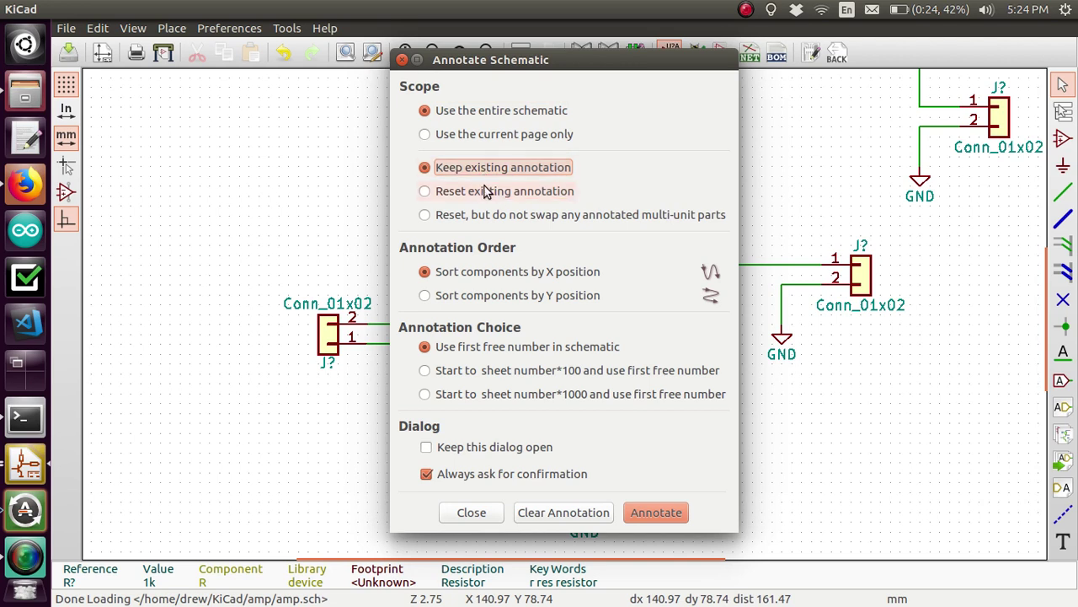
{"action": "left_click", "coordinate": [489, 190]}
{"action": "left_click", "coordinate": [489, 171]}
{"action": "left_click", "coordinate": [493, 192]}
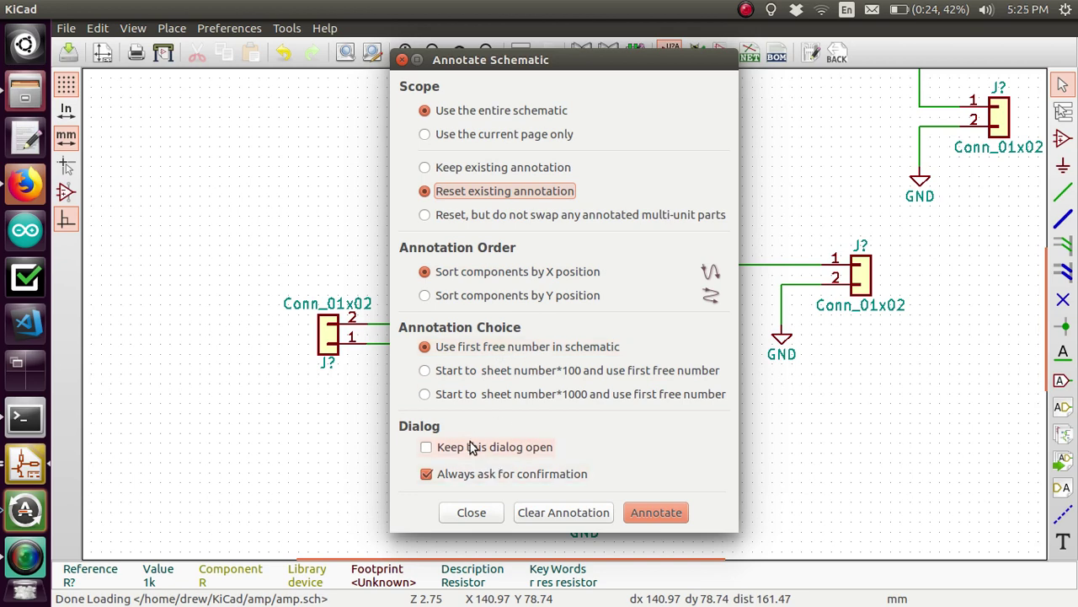
{"action": "left_click", "coordinate": [641, 513]}
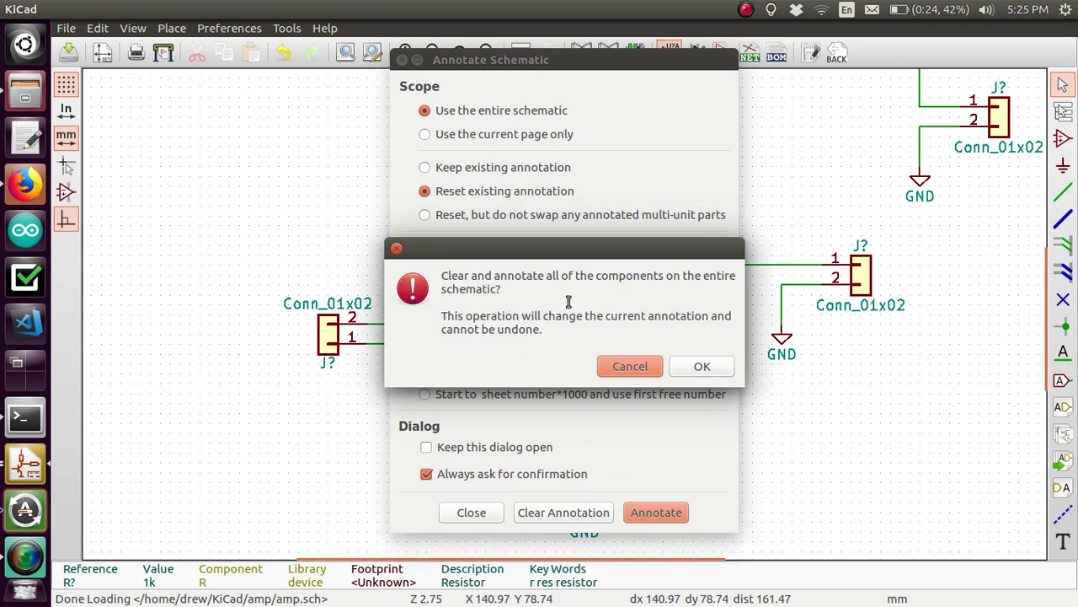
{"action": "left_click", "coordinate": [706, 365]}
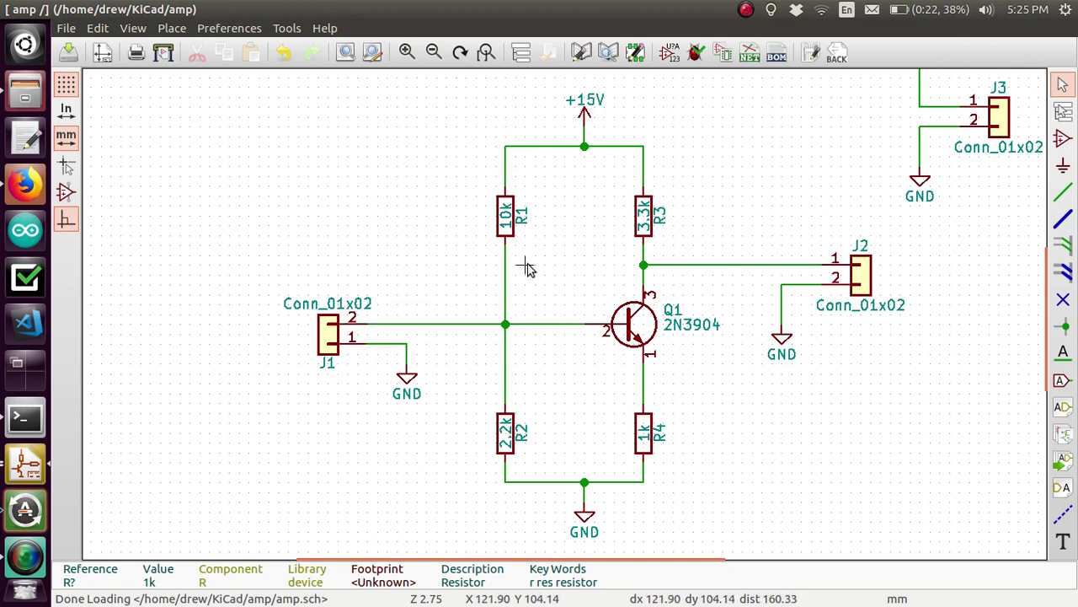
Save the annotated amp schematic.
{"action": "scroll", "coordinate": [526, 268], "scroll_direction": "down", "scroll_amount": 1}
{"action": "scroll", "coordinate": [558, 313], "scroll_direction": "up", "scroll_amount": 1}
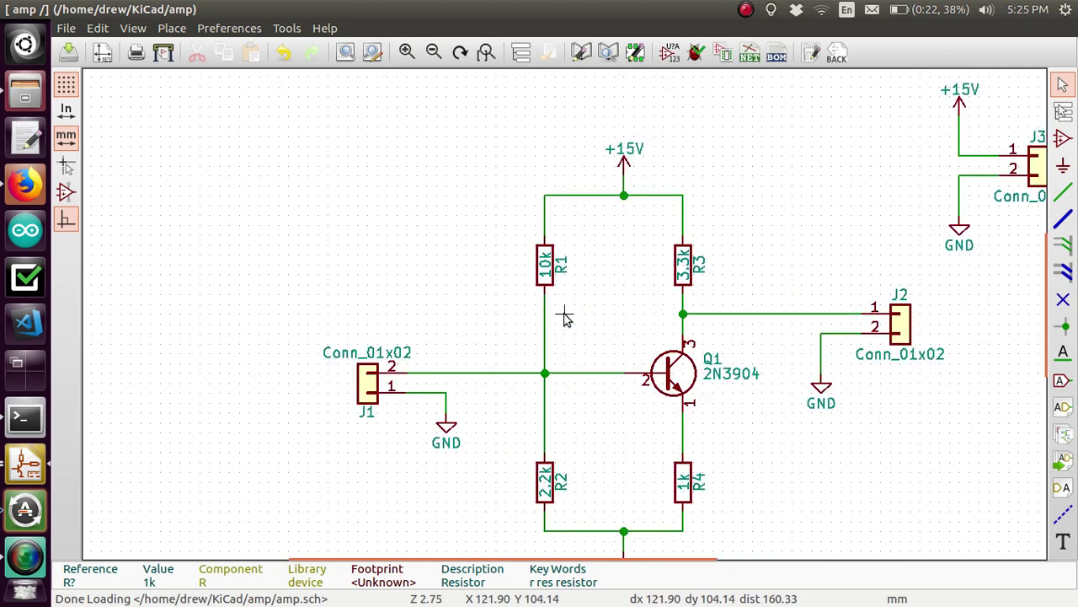
{"action": "scroll", "coordinate": [565, 317], "scroll_direction": "down", "scroll_amount": 1}
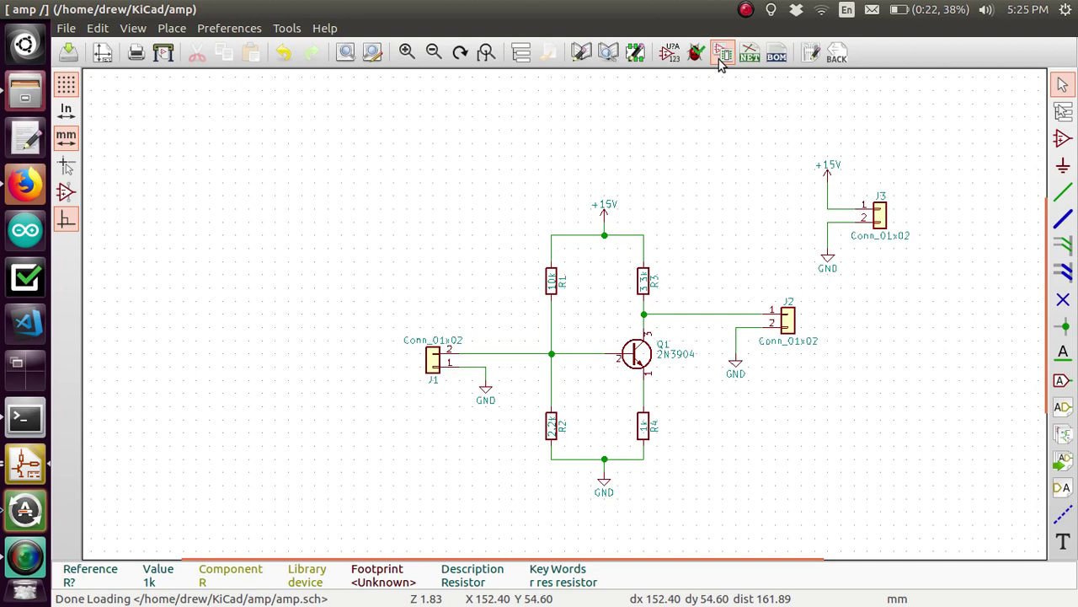
{"action": "key", "text": "ctrl+s"}
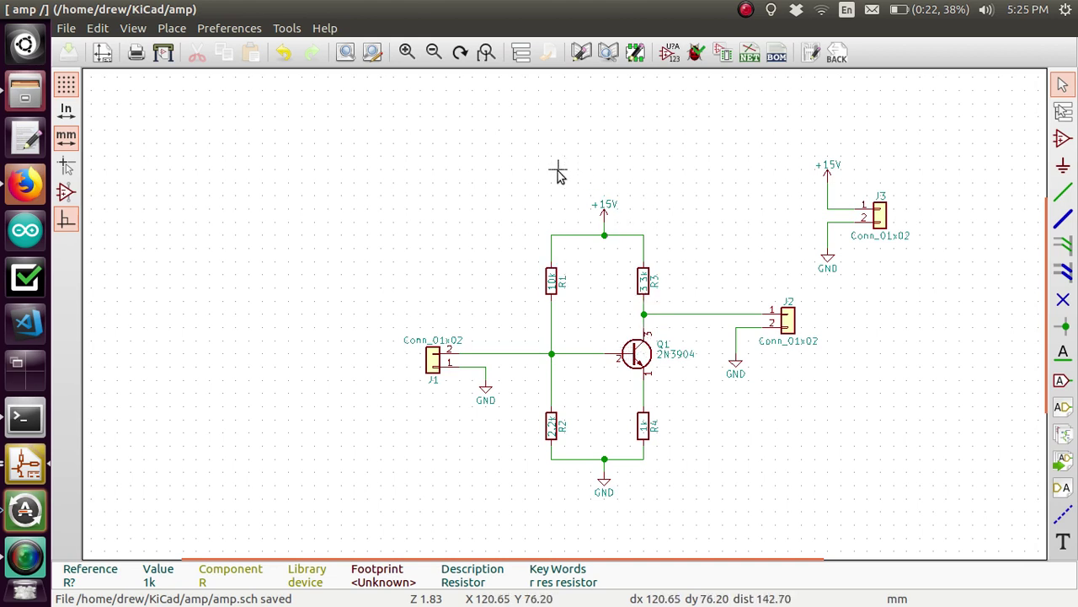
Add the title text "Common Emitter Amp" just above the amplifier's +15V symbol.
{"action": "left_click", "coordinate": [1070, 545]}
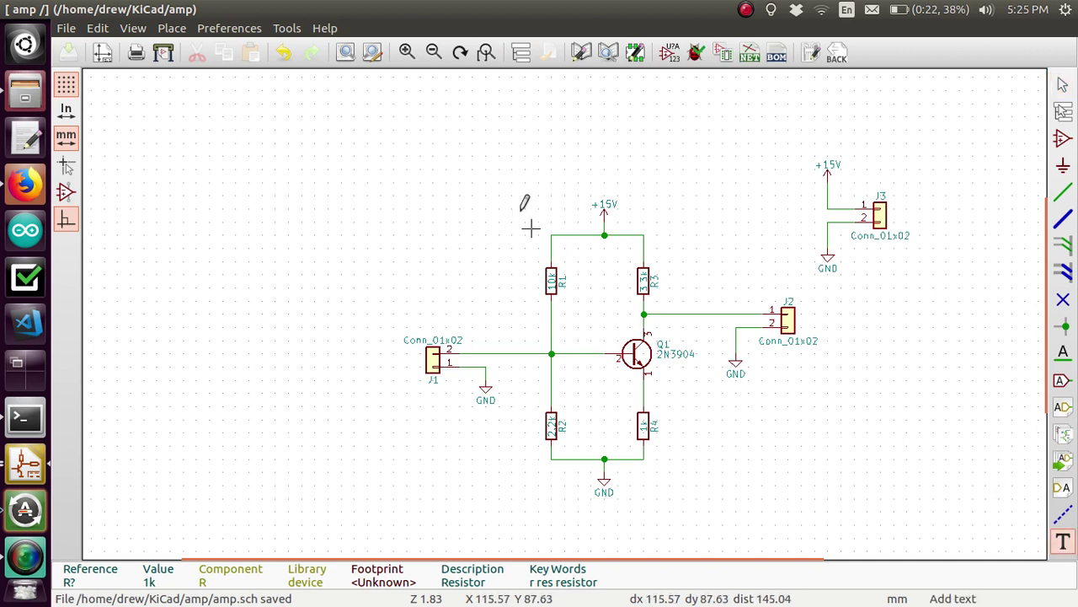
{"action": "left_click", "coordinate": [486, 155]}
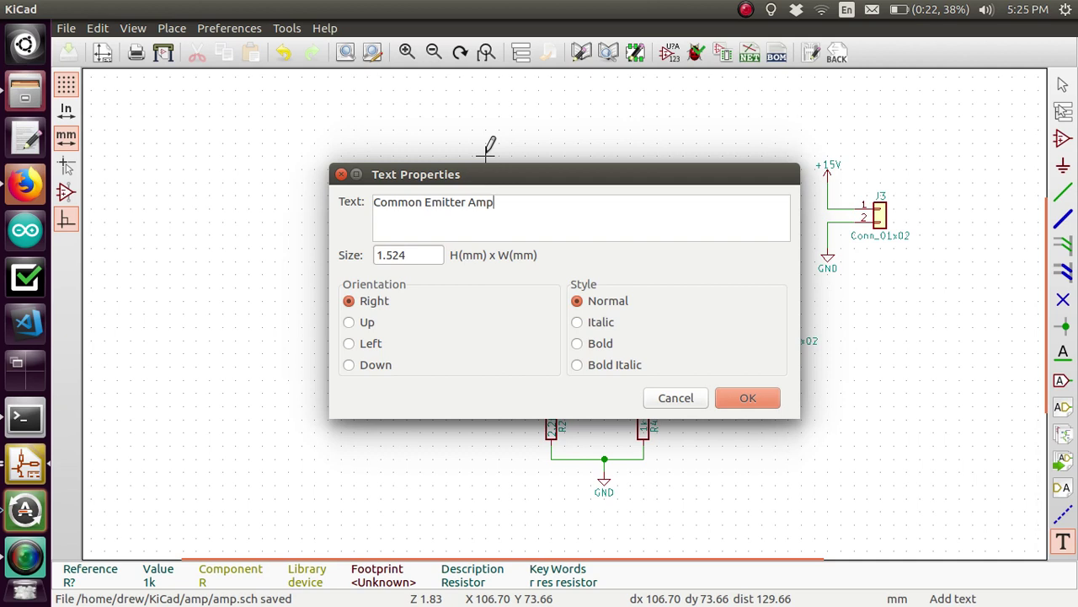
{"action": "left_click", "coordinate": [748, 398]}
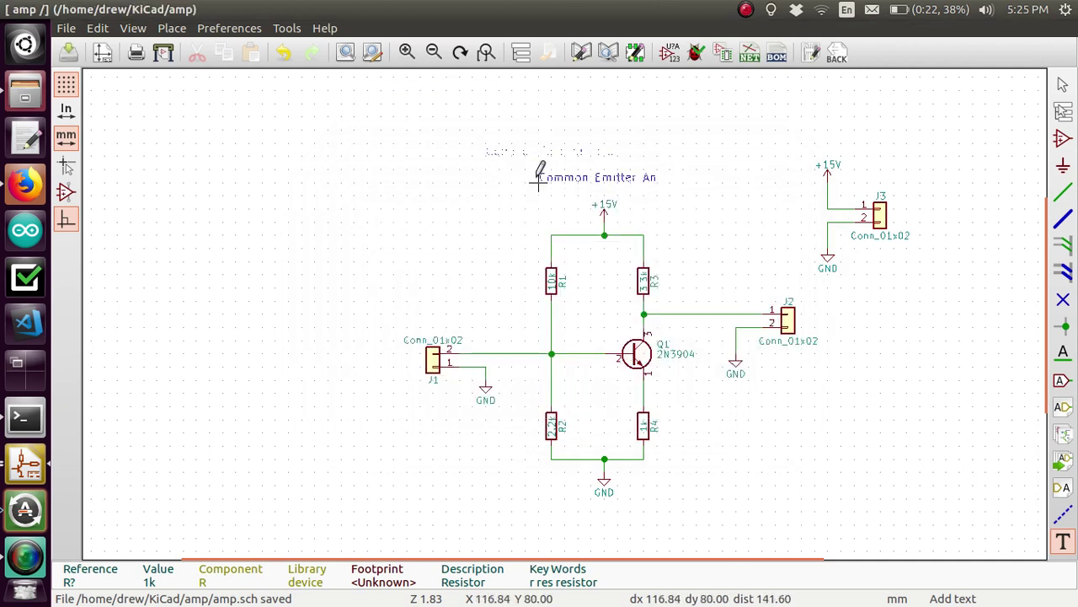
{"action": "left_click", "coordinate": [536, 166]}
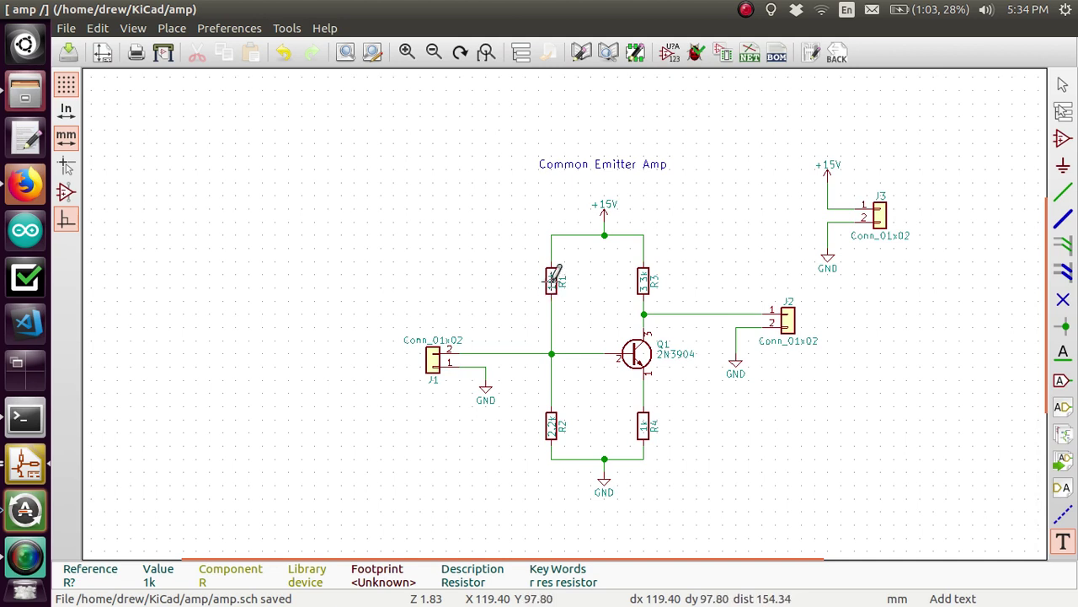
Add the text note "3.3V" just above the base node between R1 and R2.
{"action": "left_click", "coordinate": [559, 345]}
{"action": "type", "text": "3.3V"}
{"action": "key", "text": "Return"}
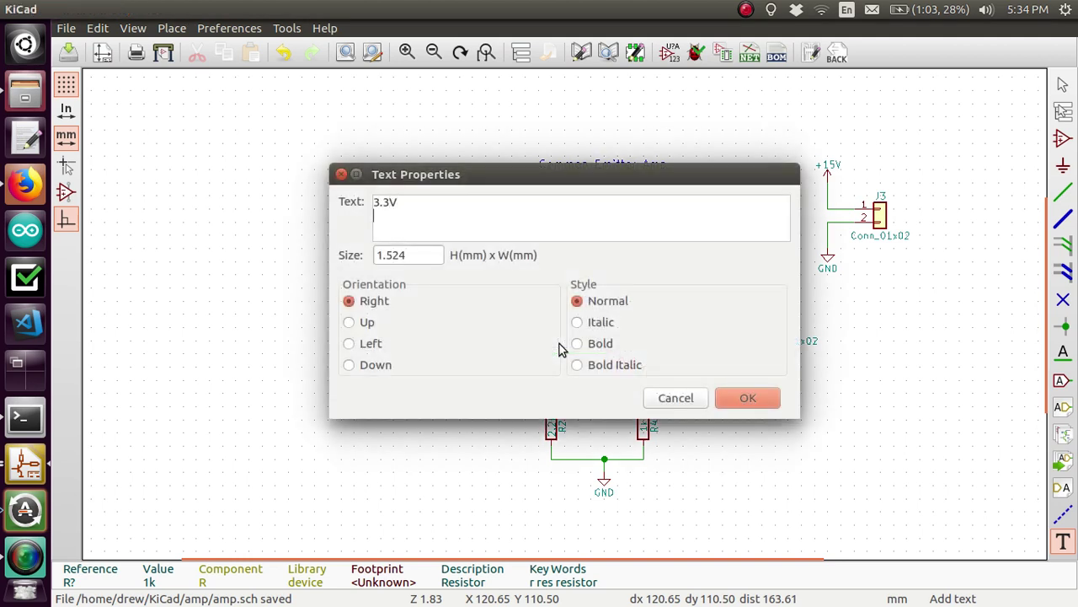
{"action": "key", "text": "BackSpace"}
{"action": "left_click", "coordinate": [736, 404]}
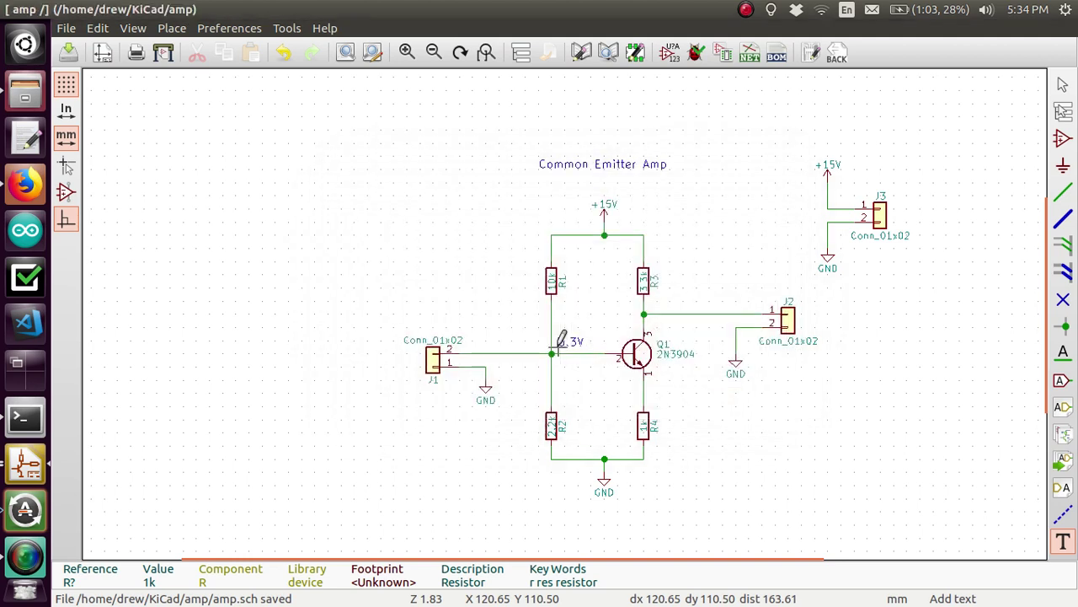
{"action": "left_click", "coordinate": [548, 348]}
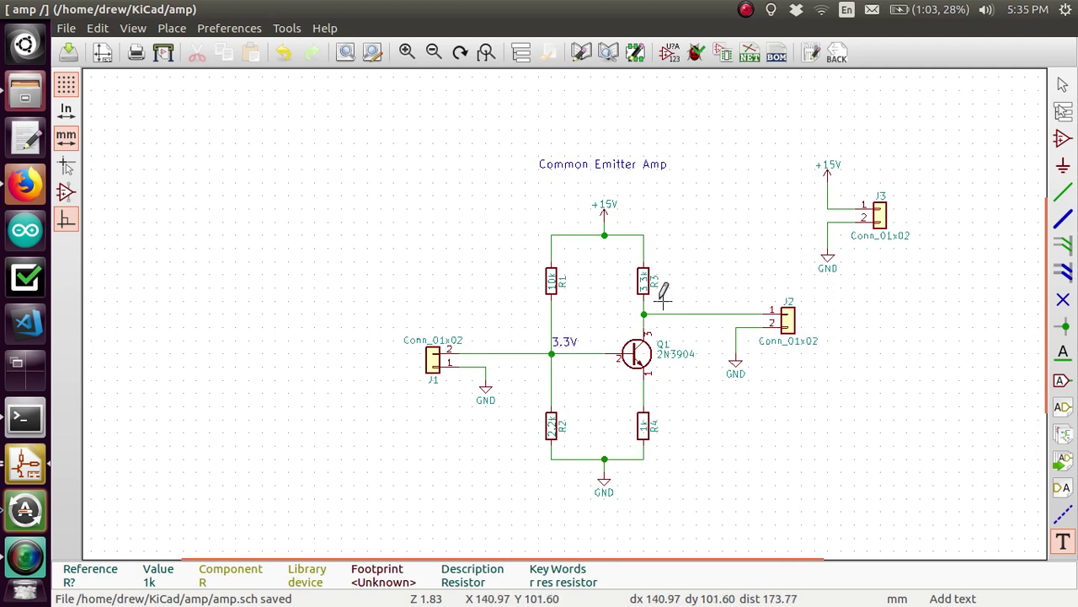
Add the text note "2.55mA" beside collector resistor R3.
{"action": "left_click", "coordinate": [671, 284]}
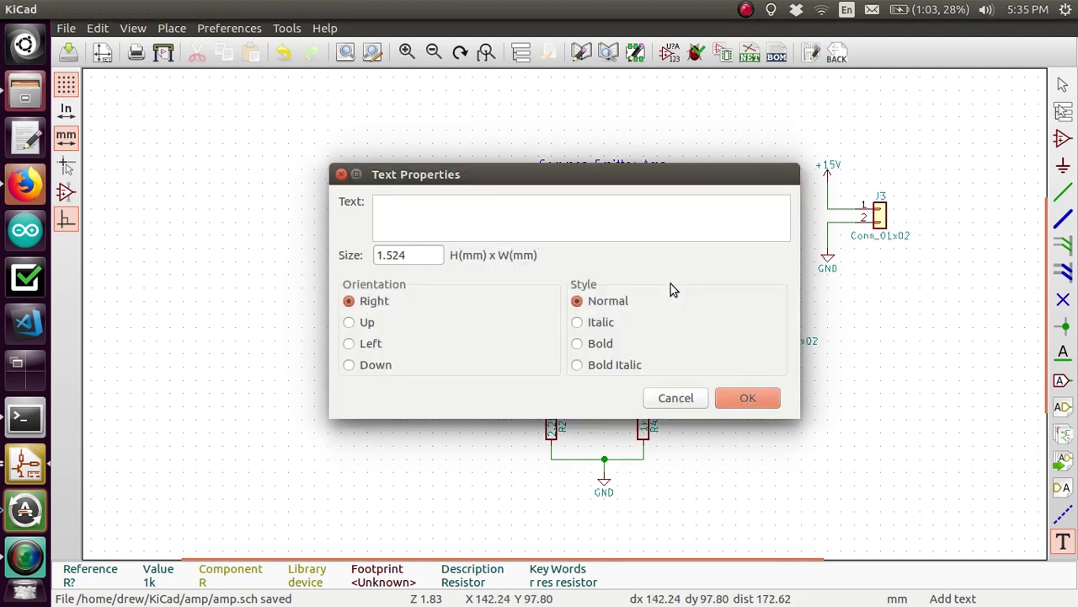
{"action": "type", "text": "2.55mA"}
{"action": "left_click", "coordinate": [748, 397]}
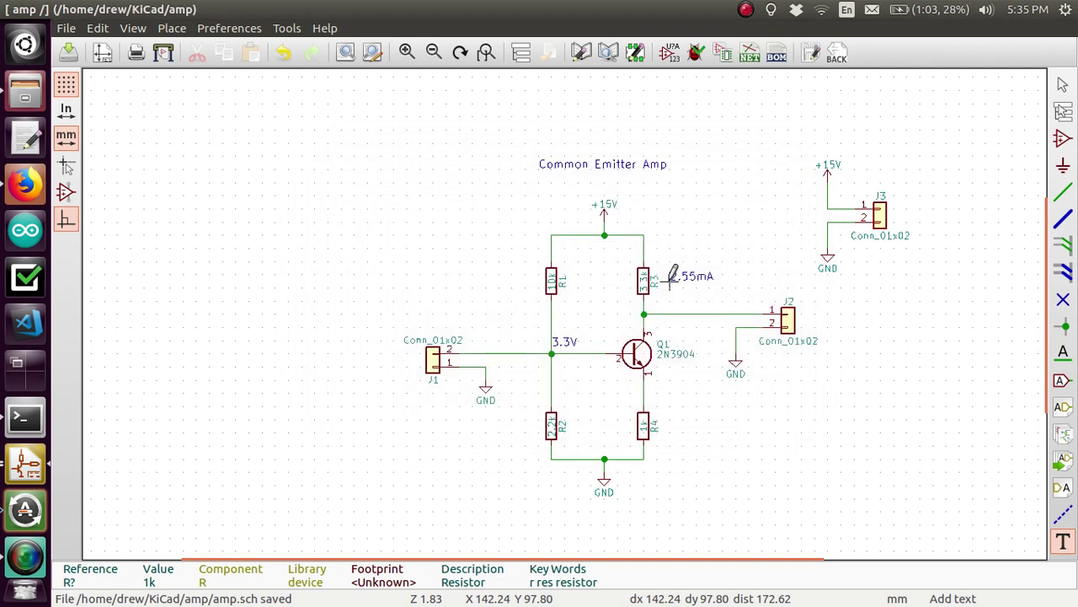
{"action": "left_click", "coordinate": [672, 278]}
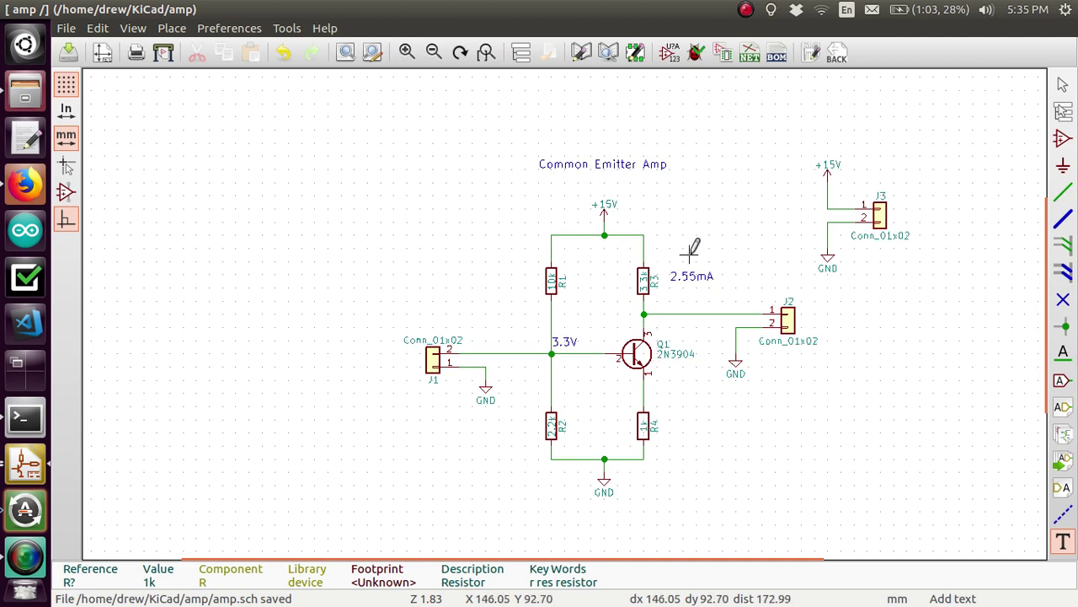
{"action": "scroll", "coordinate": [691, 249], "scroll_direction": "down", "scroll_amount": 2}
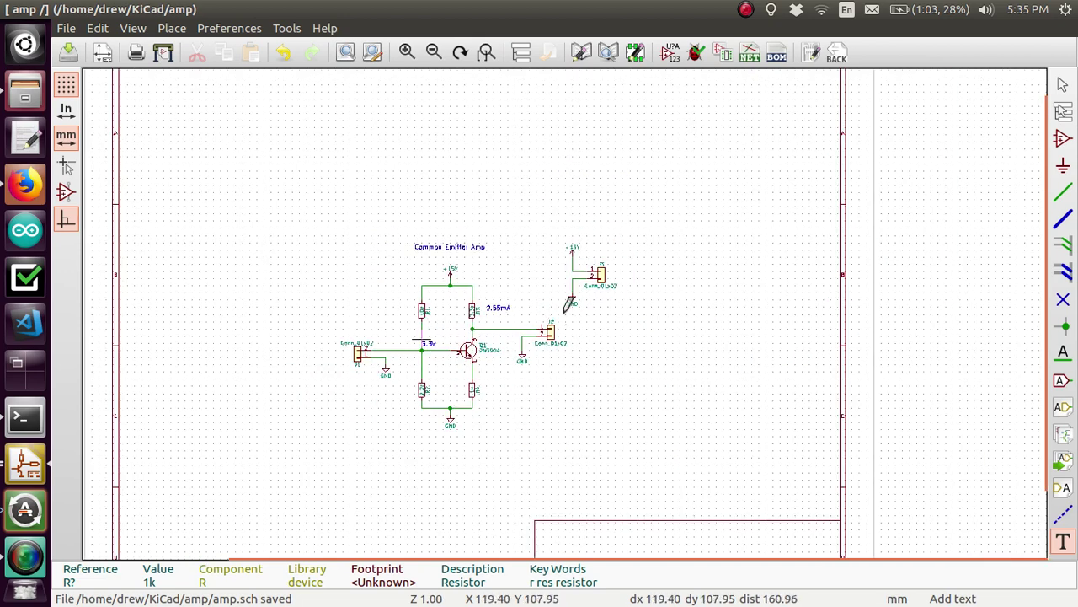
{"action": "scroll", "coordinate": [566, 307], "scroll_direction": "up", "scroll_amount": 2}
{"action": "scroll", "coordinate": [566, 308], "scroll_direction": "up", "scroll_amount": 2}
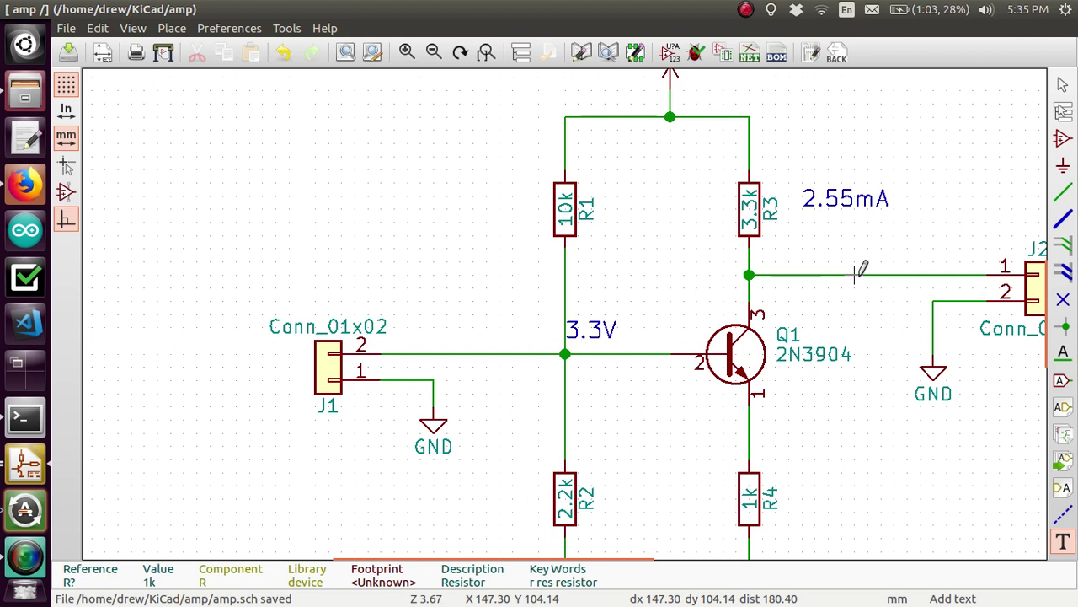
{"action": "scroll", "coordinate": [859, 270], "scroll_direction": "down", "scroll_amount": 2}
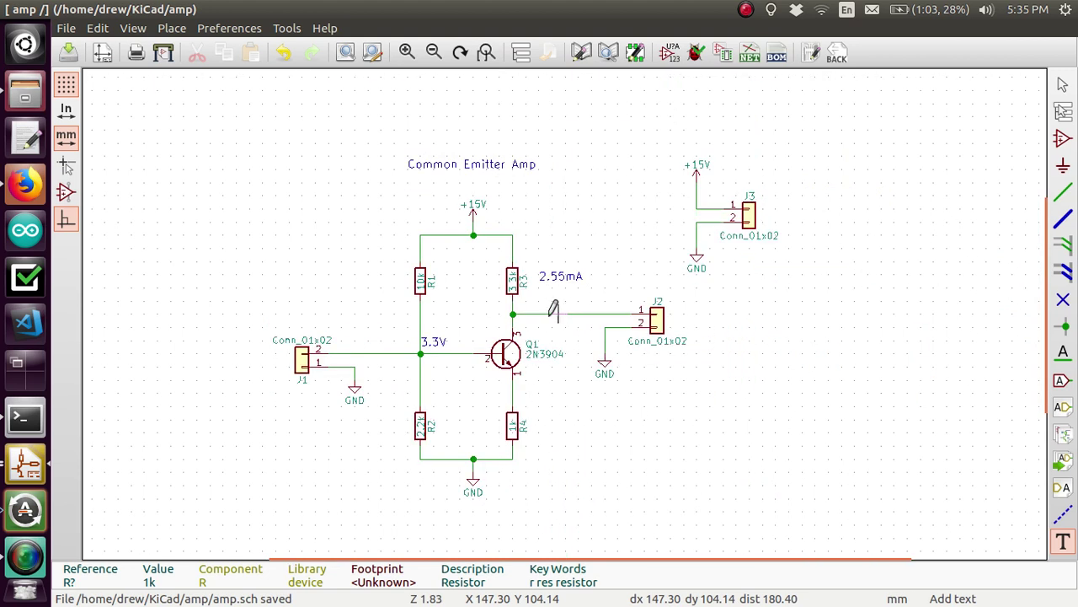